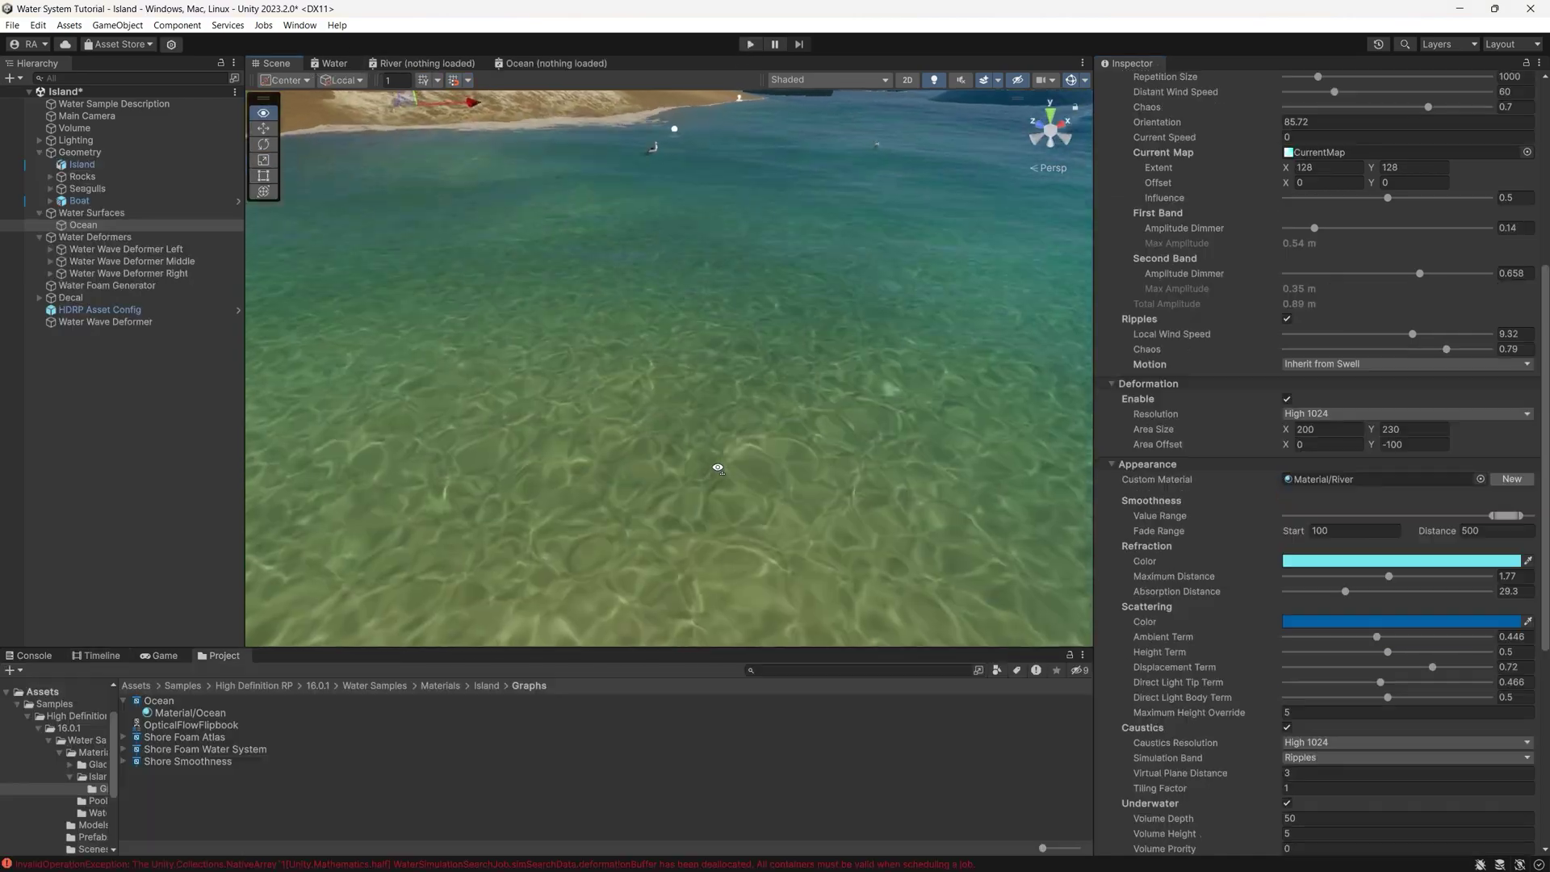
Step: Fly the scene camera over the shallow water to inspect the tuned ocean
key(w)
right_drag(718, 468, 676, 463)
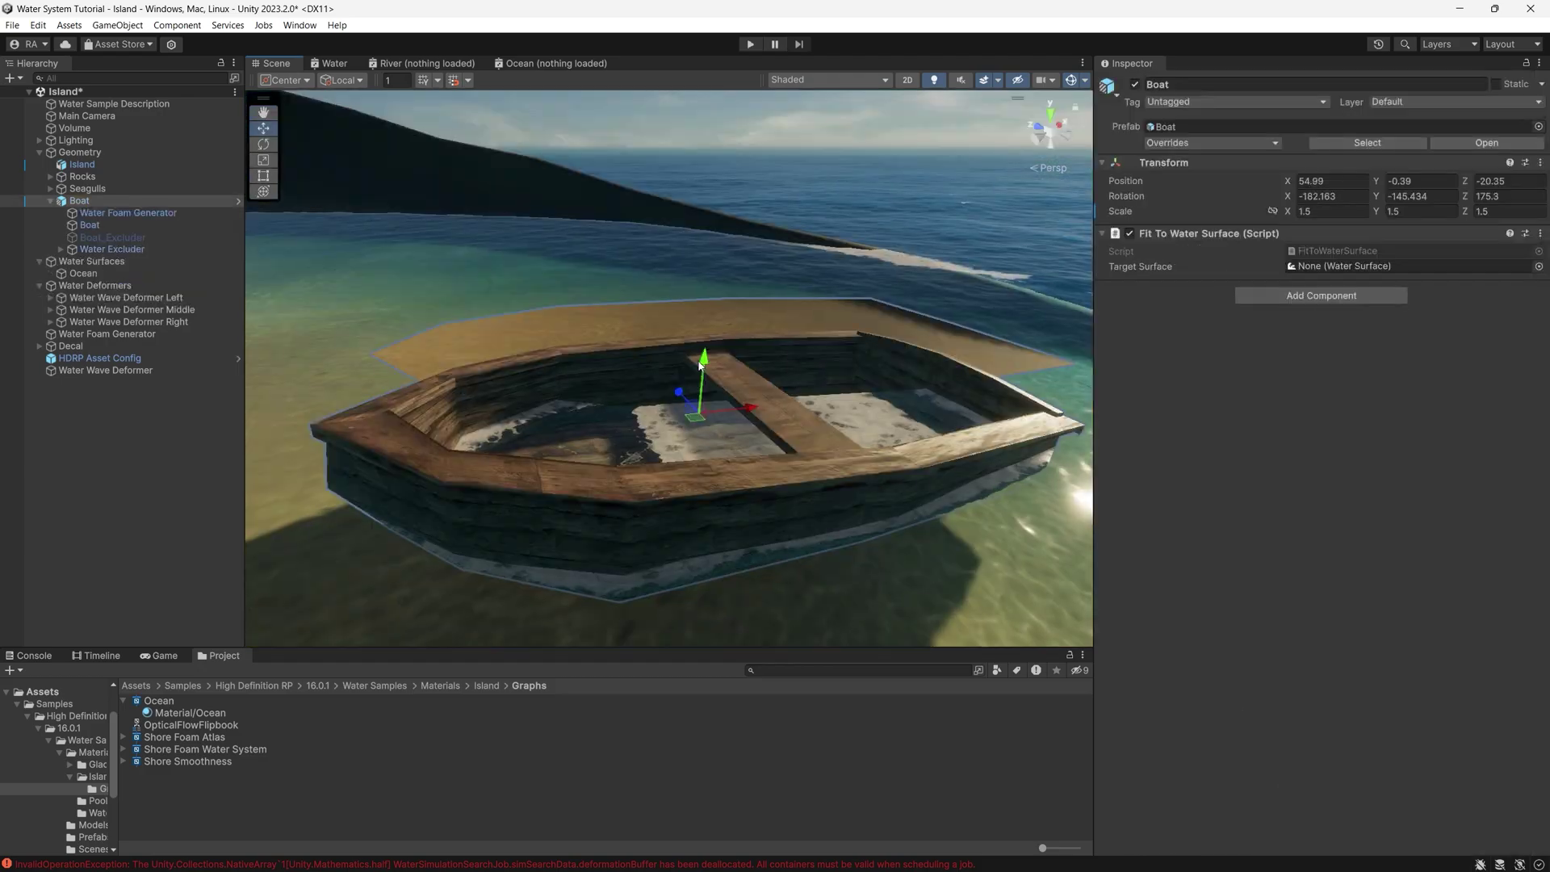
Step: Lower the Boat's Water Excluder and flatten the wave deformer's amplitude
click(632, 319)
drag(731, 276, 735, 361)
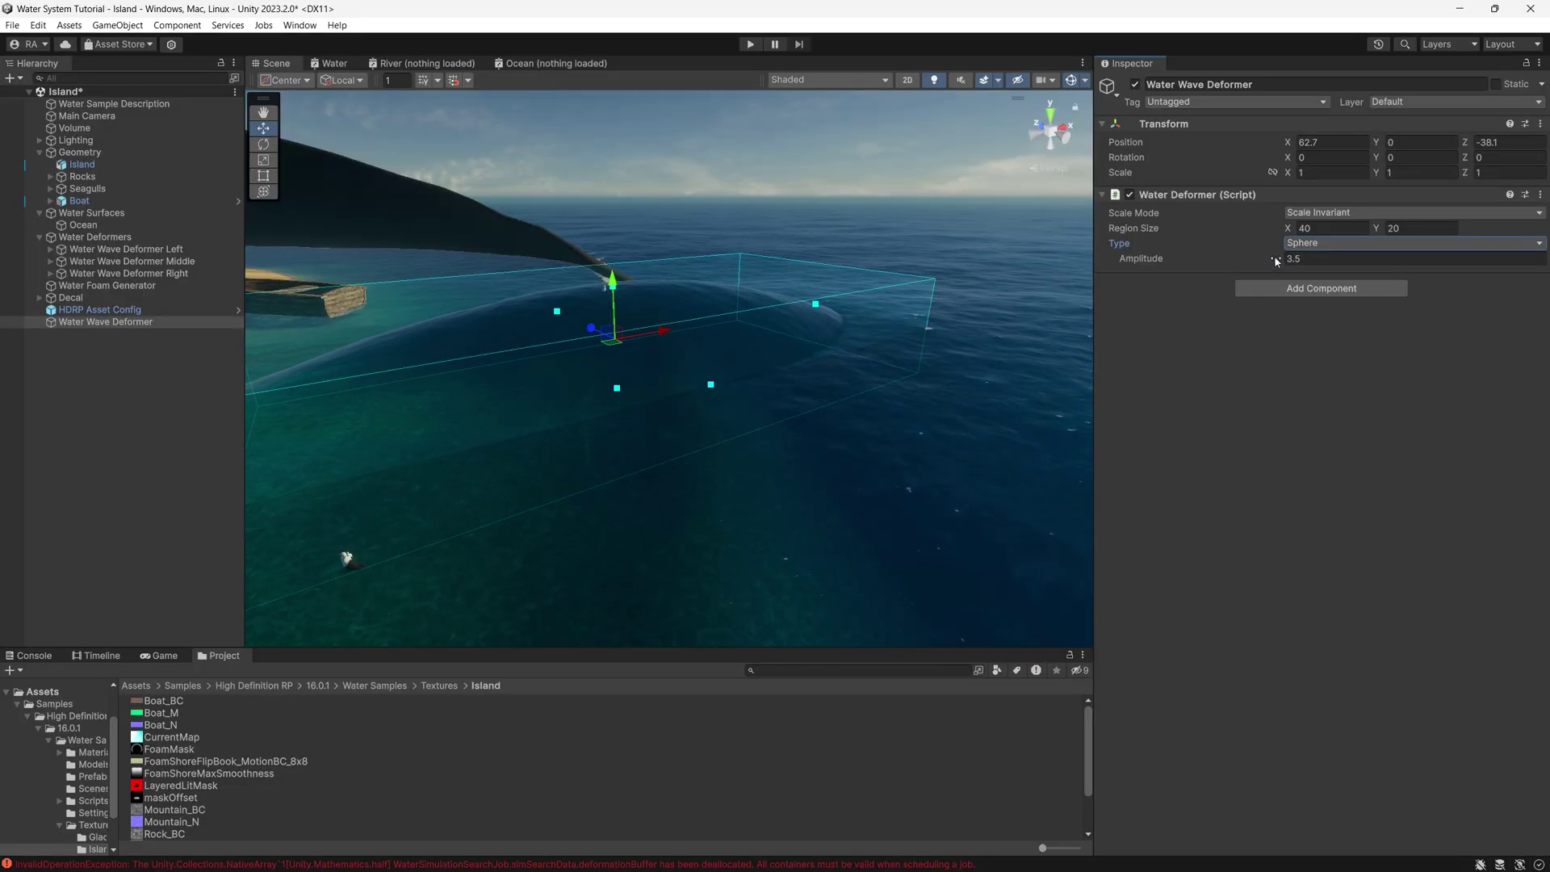
drag(1276, 261, 1030, 268)
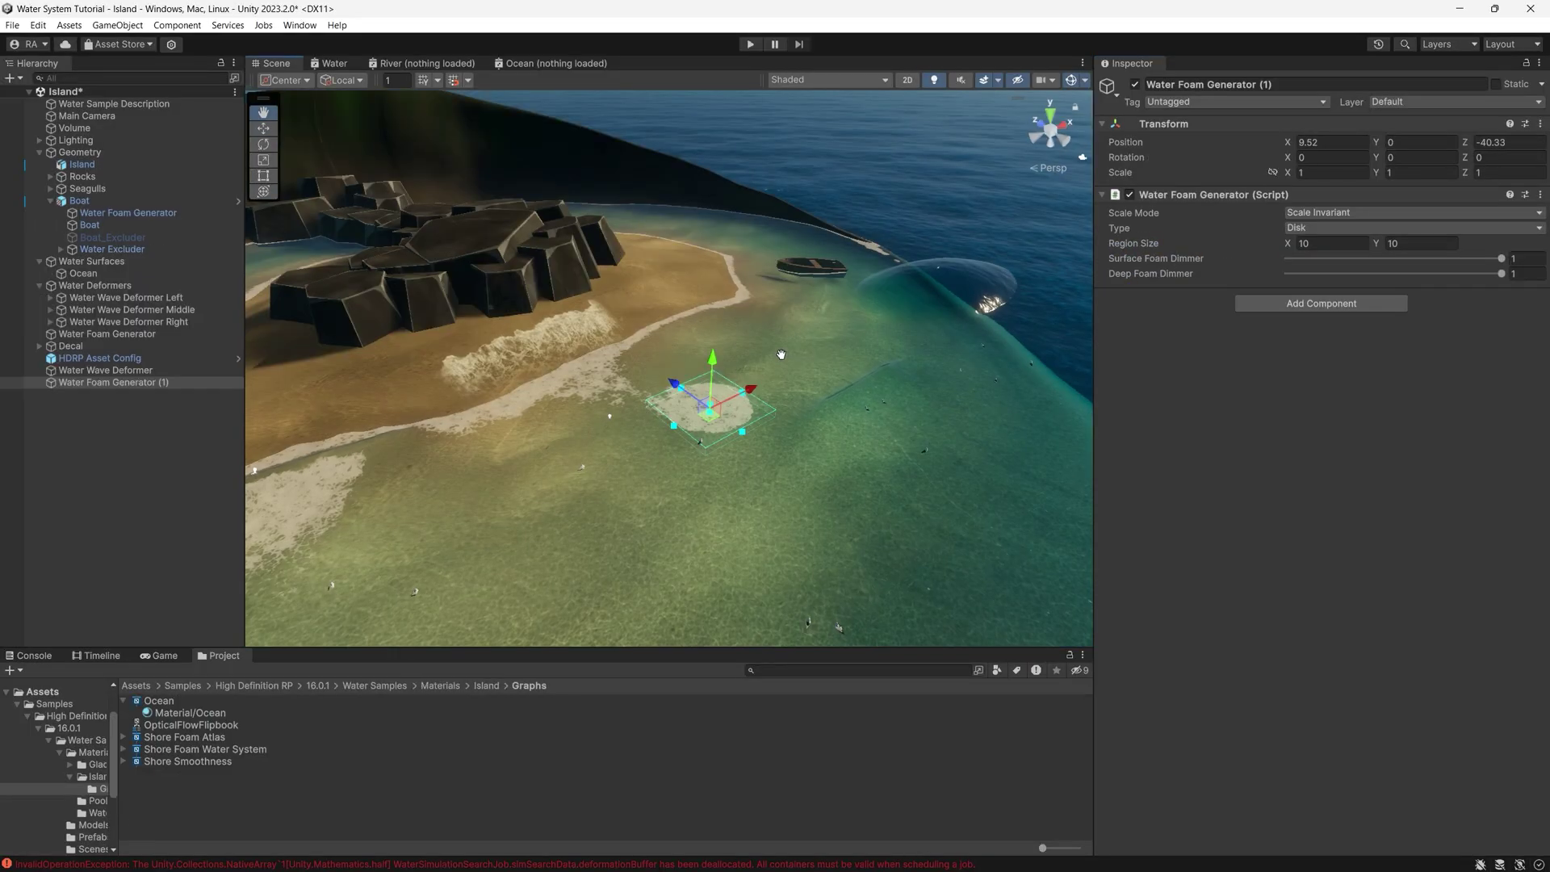
Step: Move the Water Foam Generator further across the water
scroll(782, 354, up, 8)
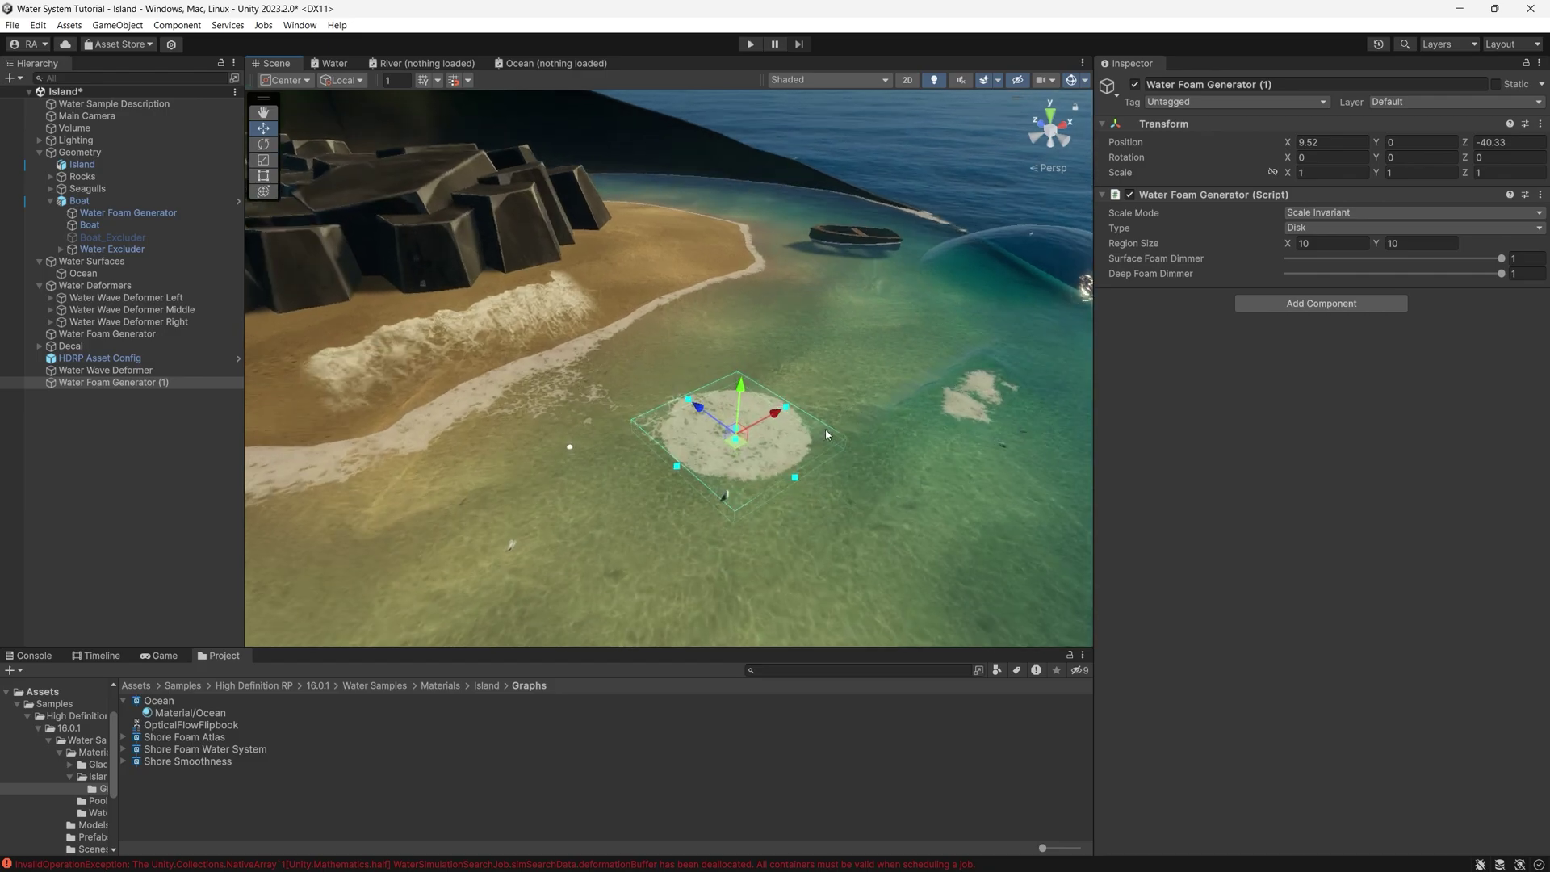
middle_drag(899, 453, 781, 399)
mouse_move(633, 394)
mouse_down()
mouse_move(848, 373)
mouse_move(840, 516)
mouse_move(799, 361)
mouse_move(1005, 351)
mouse_move(682, 420)
mouse_move(856, 408)
mouse_up()
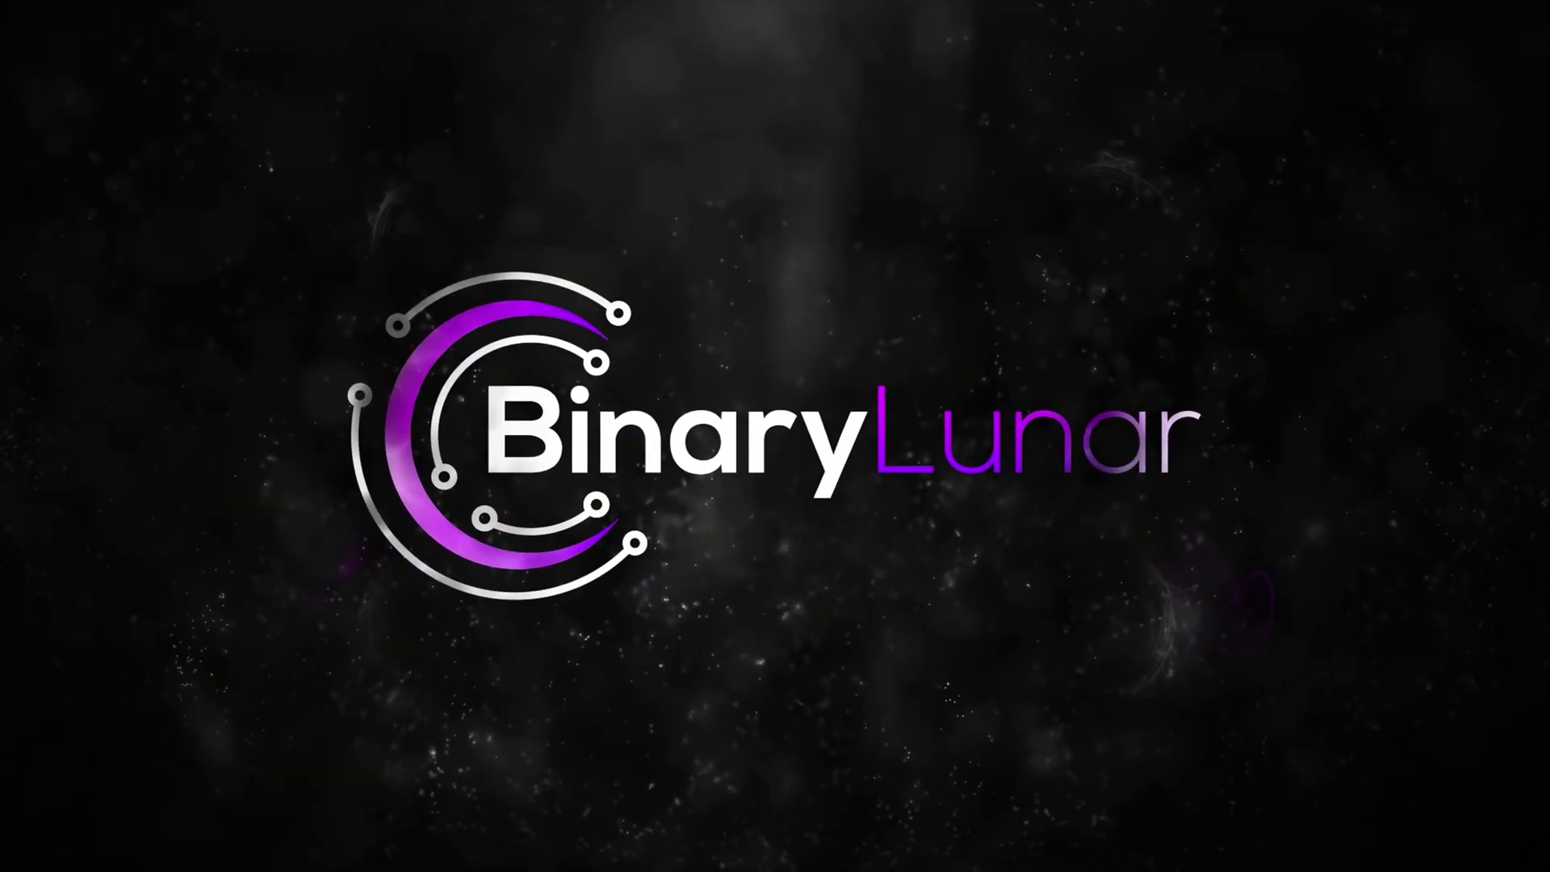
Step: Switch to the browser showing the Unity Blog post 'Unity 2022 LTS is coming in June'
click(932, 858)
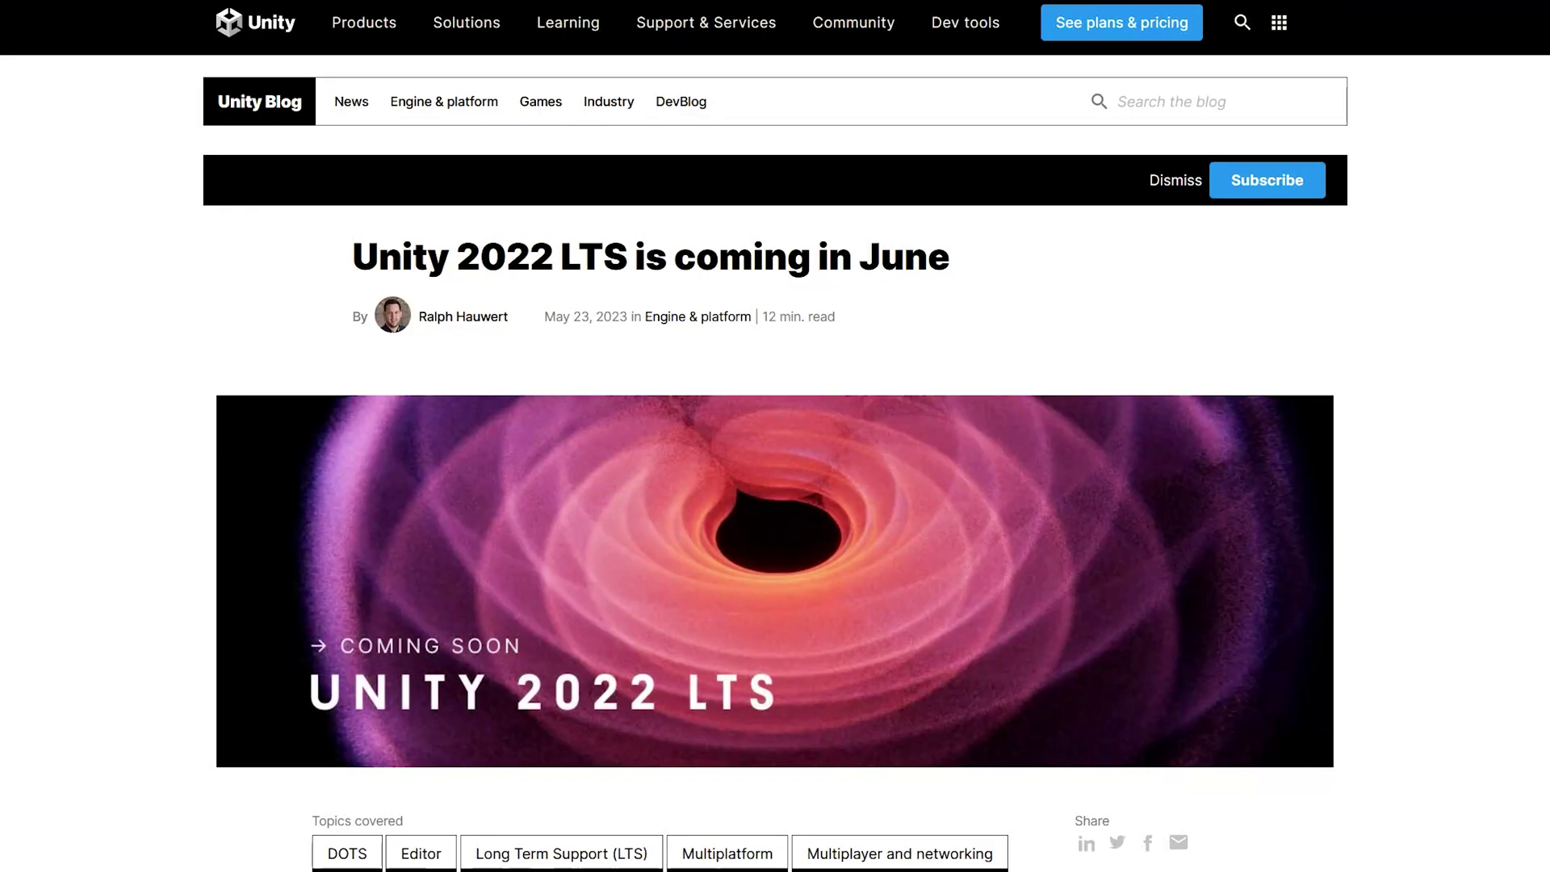
Step: Scroll the 2022 LTS article down to its Water System and Cloud Layers section
scroll(1528, 371, down, 4)
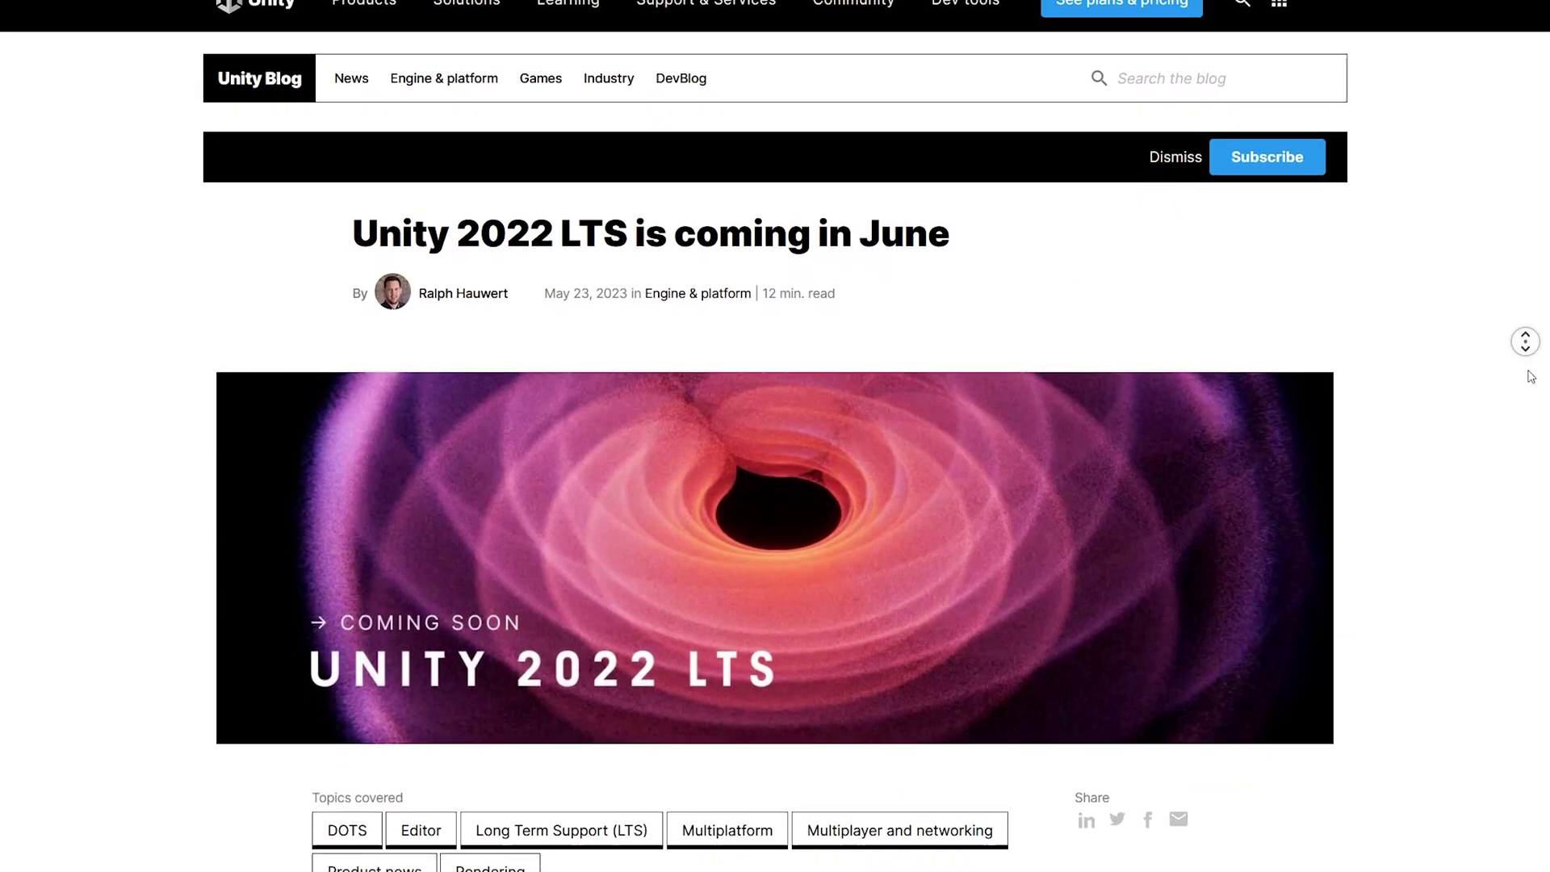
scroll(1531, 379, down, 8)
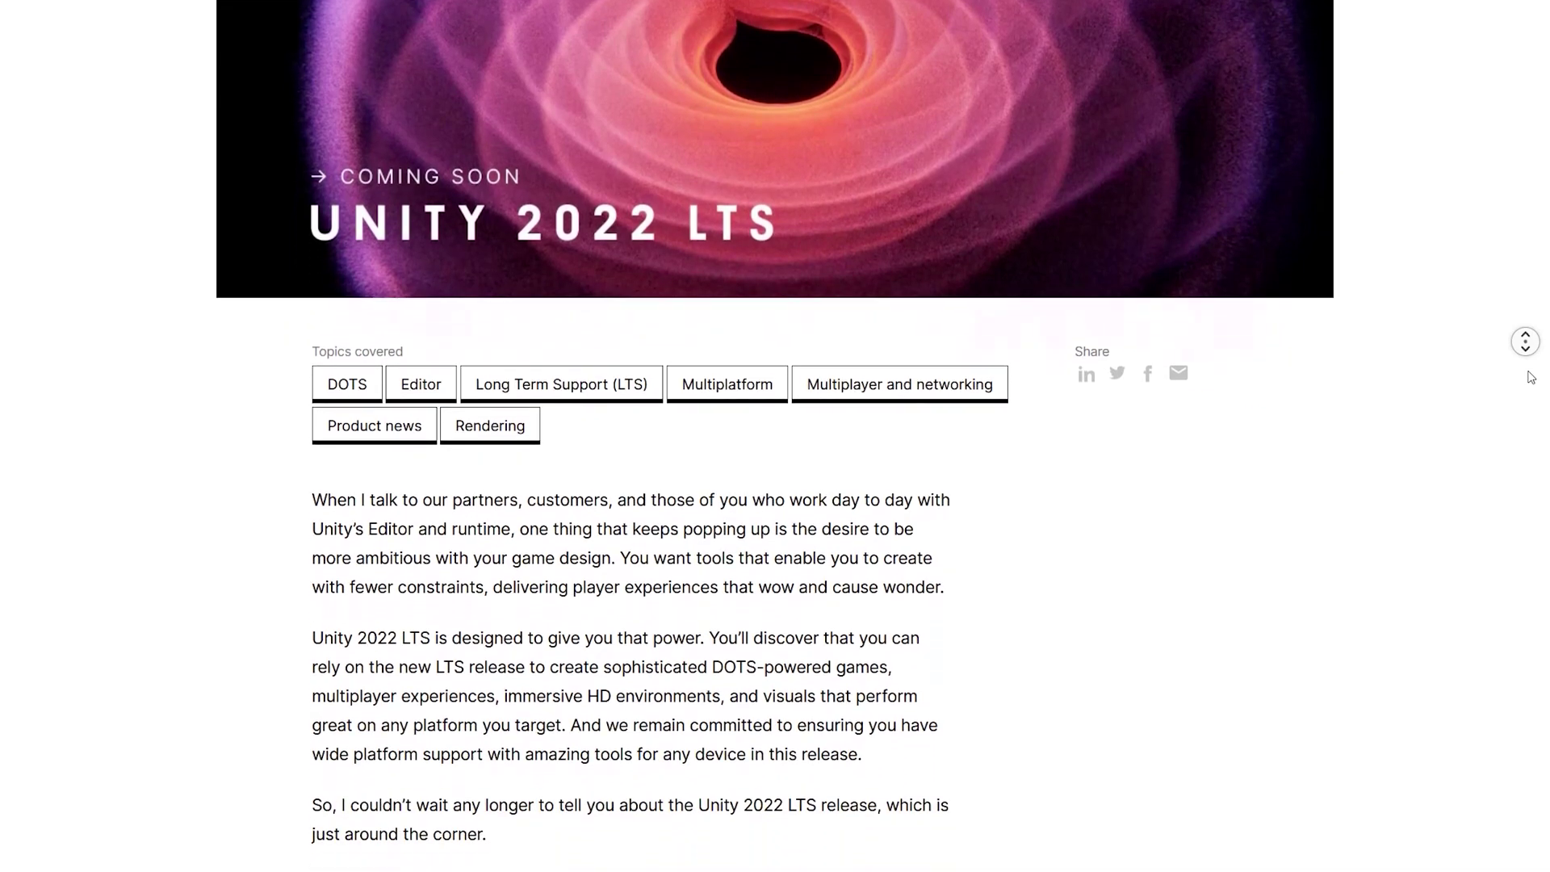
scroll(1531, 388, down, 10)
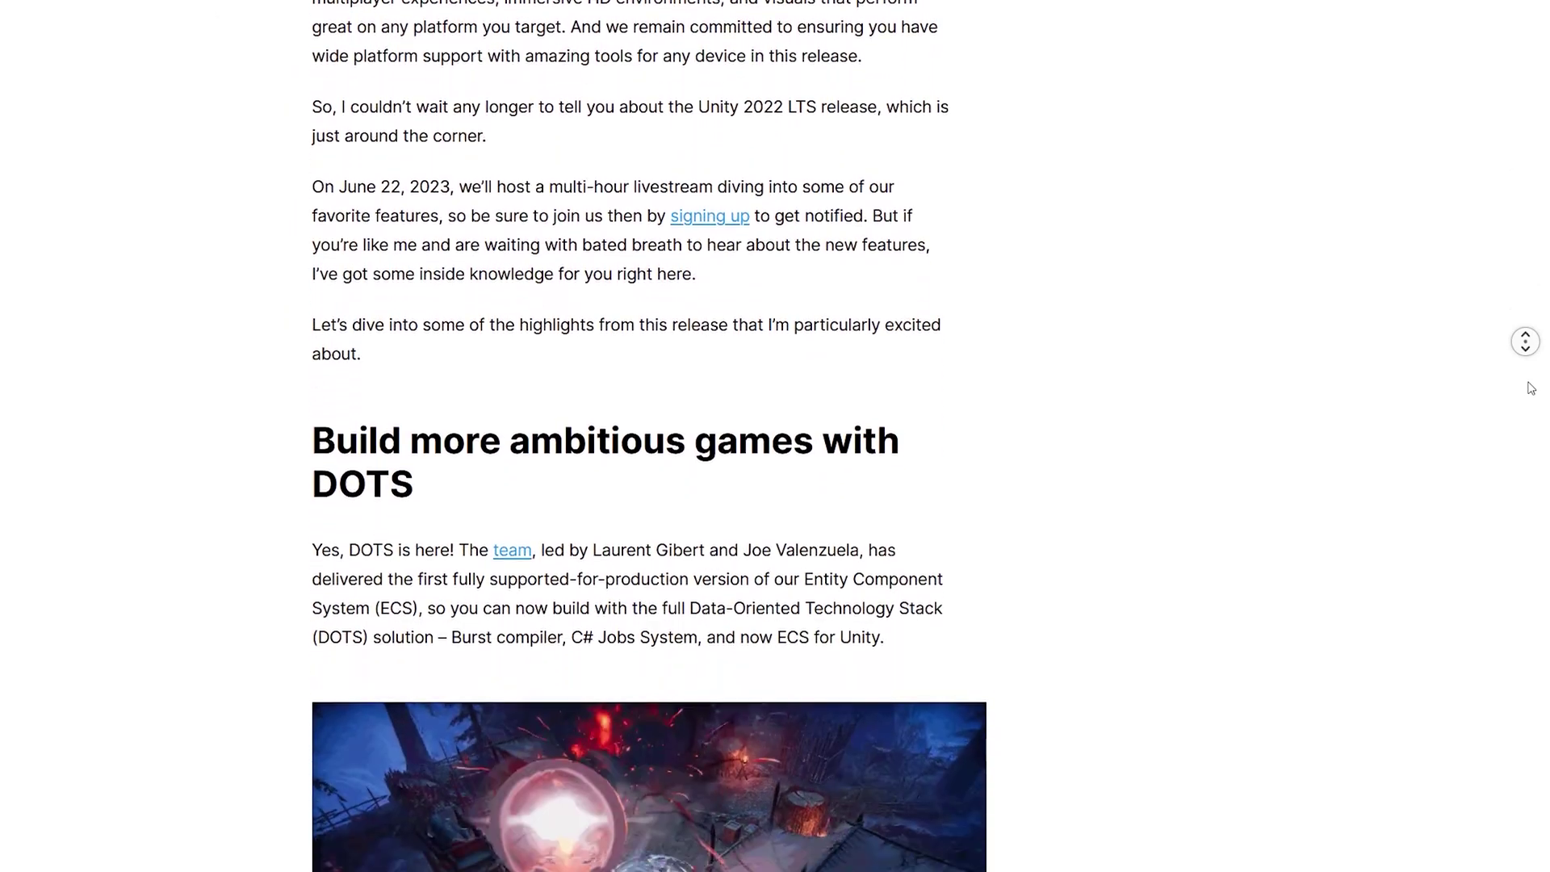
scroll(1531, 388, down, 16)
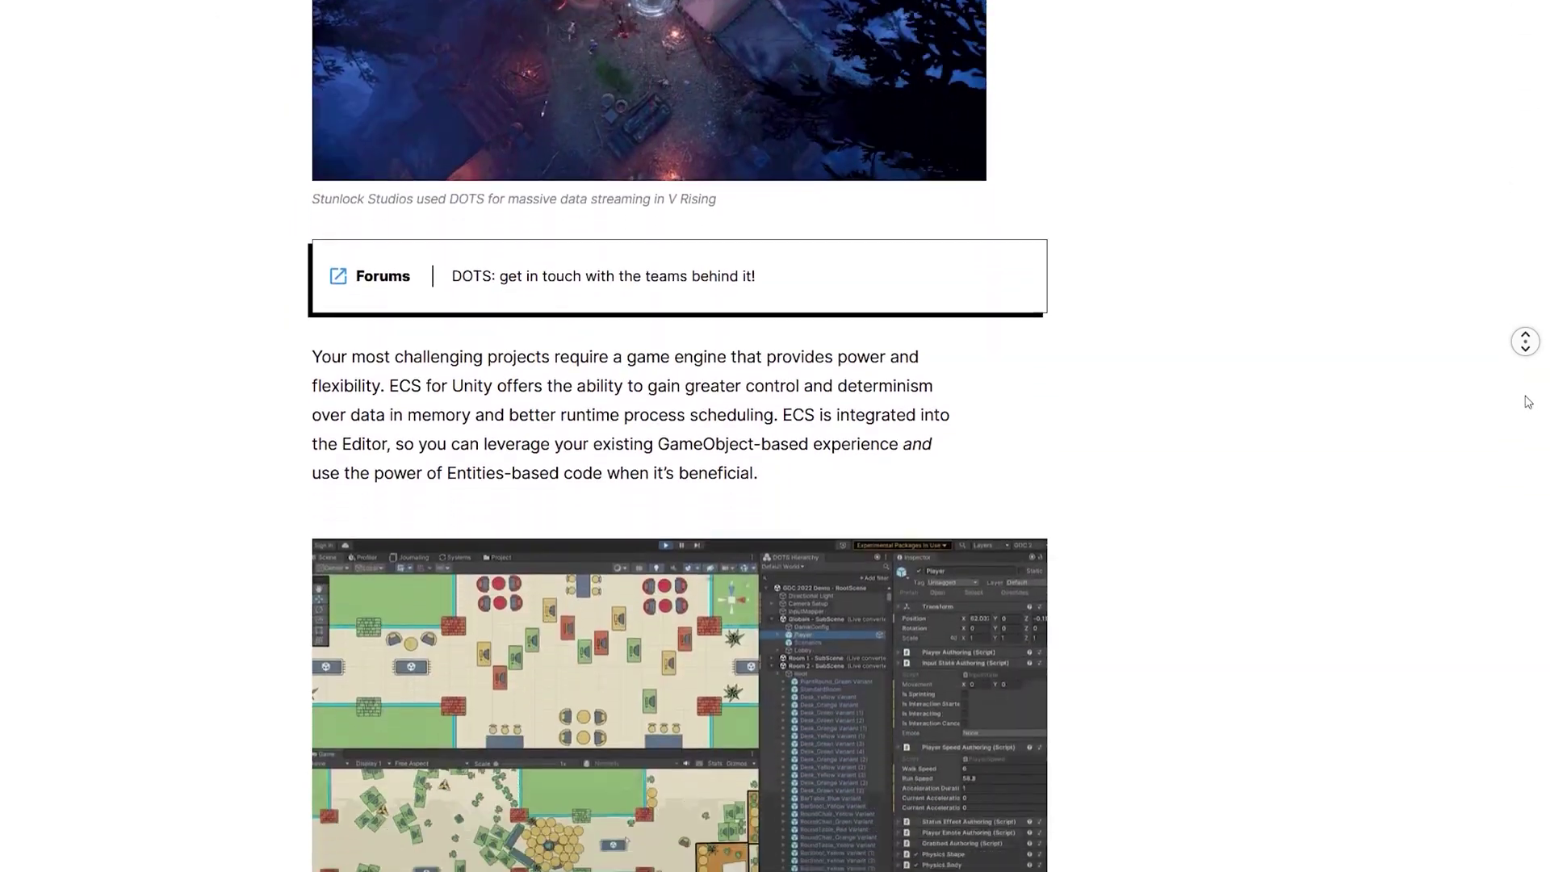
scroll(1528, 402, down, 13)
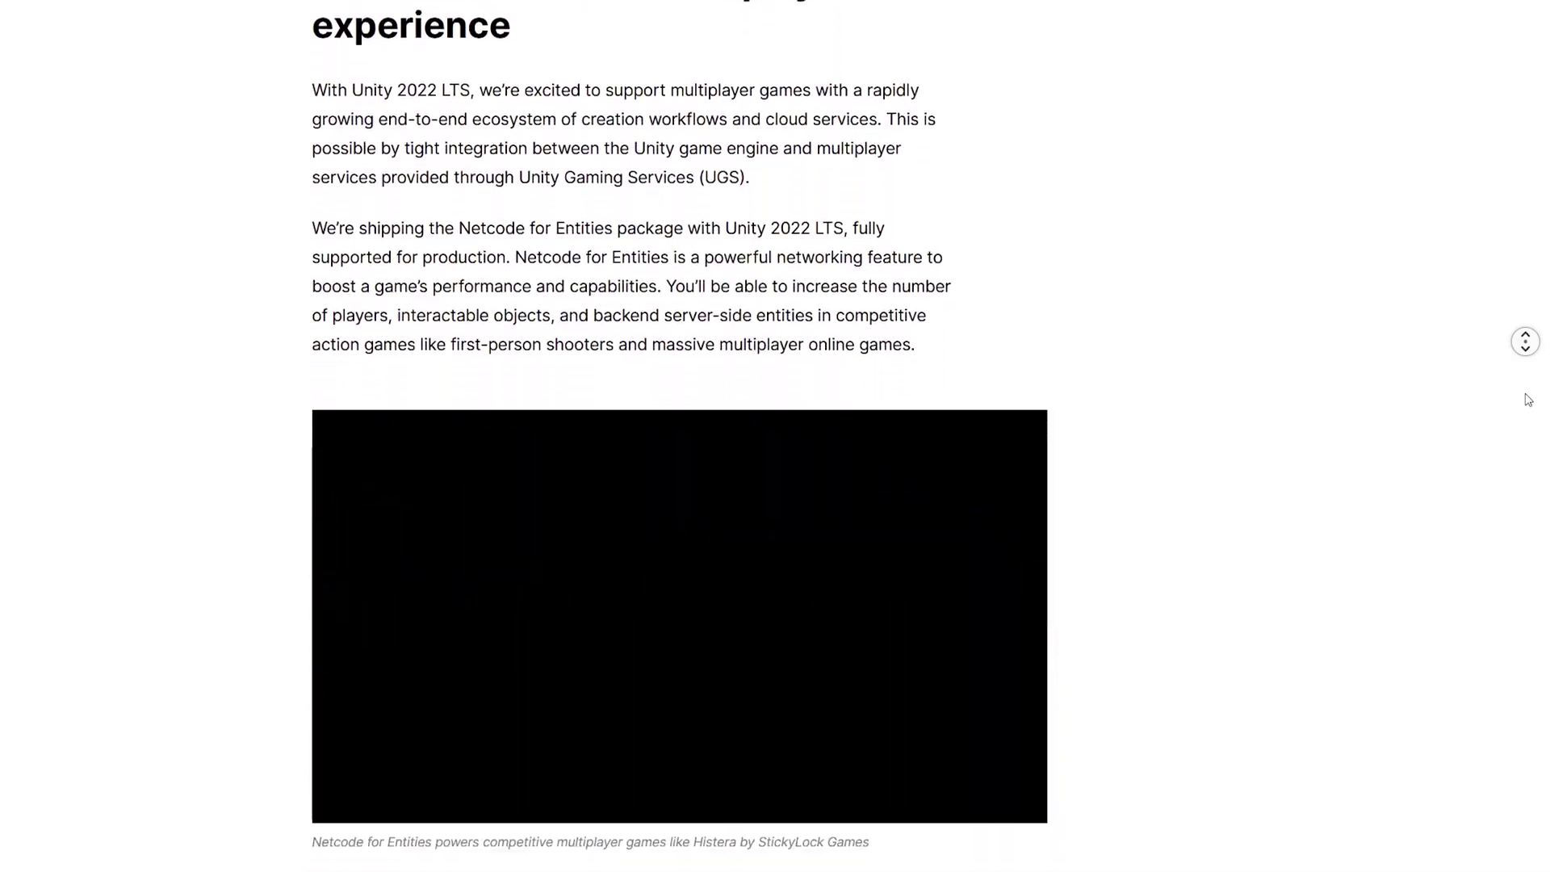
scroll(1528, 406, down, 19)
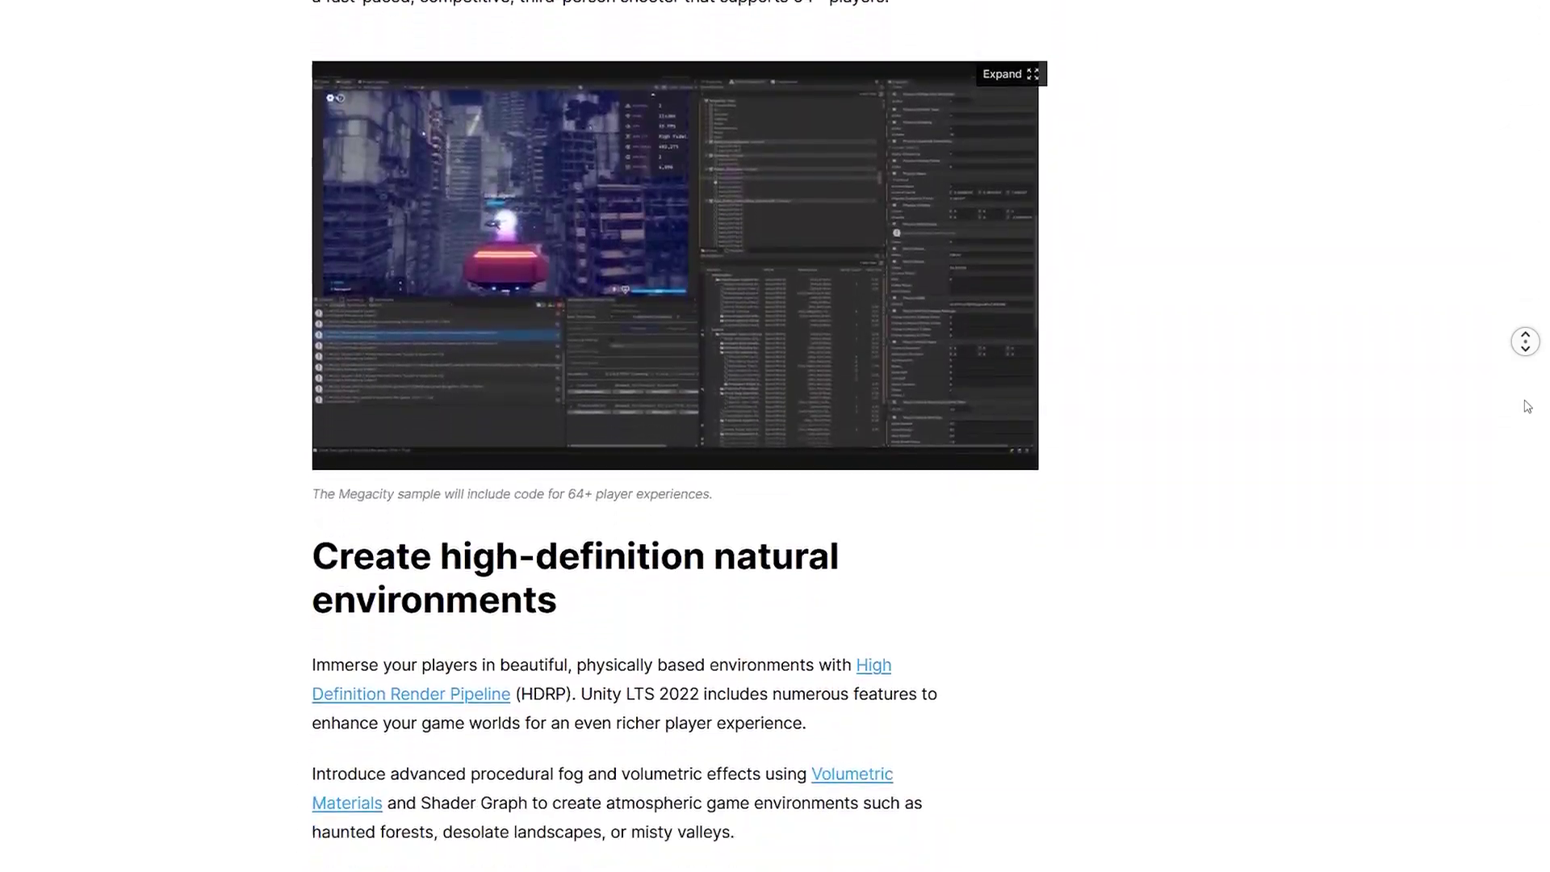
scroll(1527, 406, down, 4)
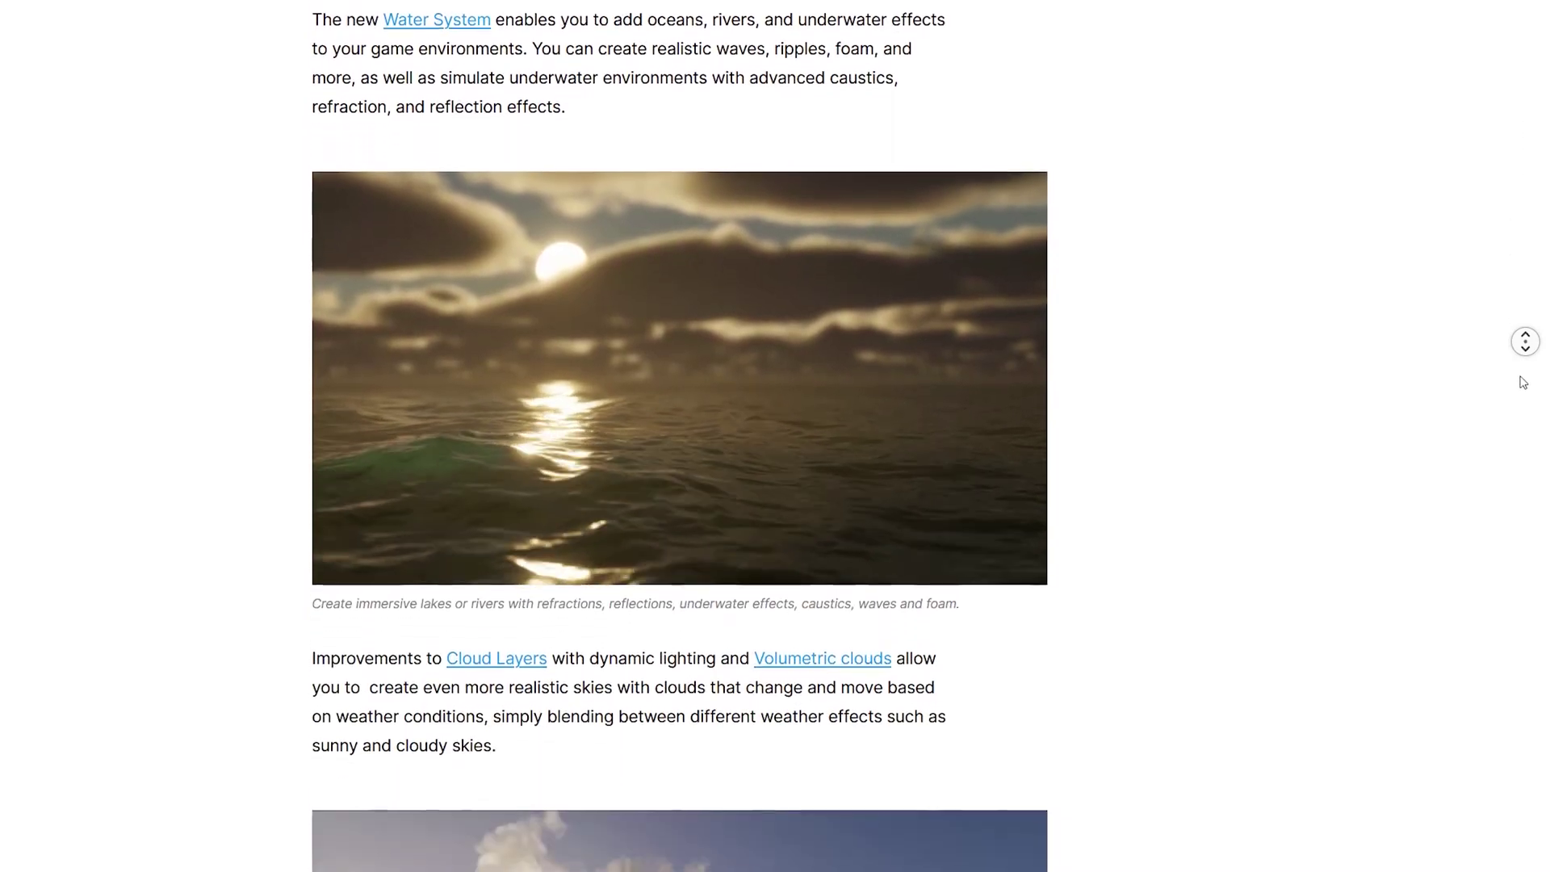
middle_click(1517, 370)
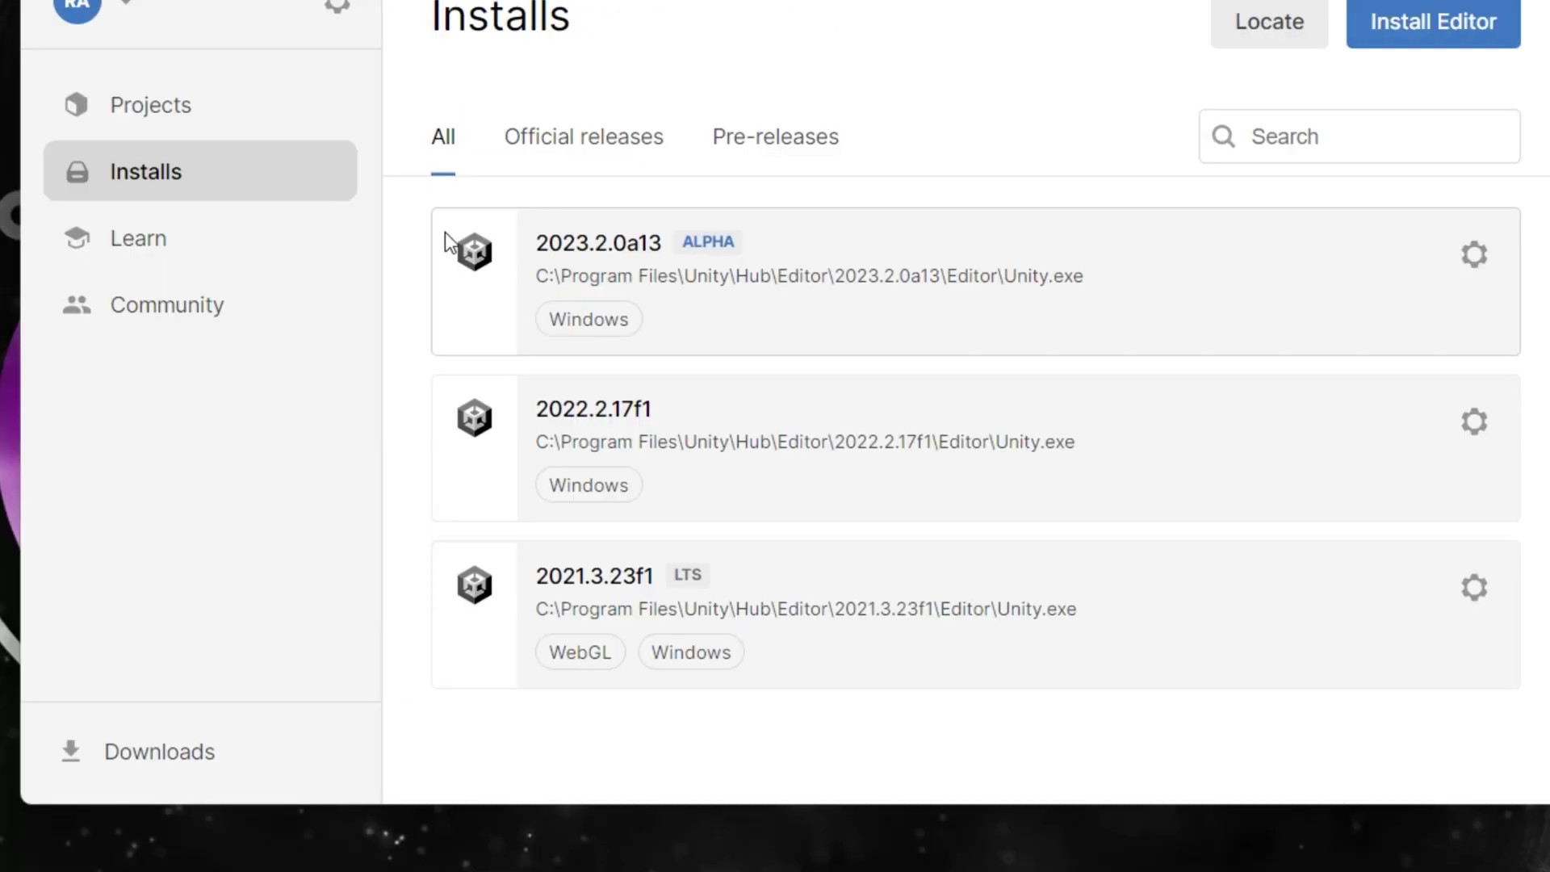
Step: Begin a new 3D (HDRP) project in Unity Hub and select the default project name to replace
click(162, 122)
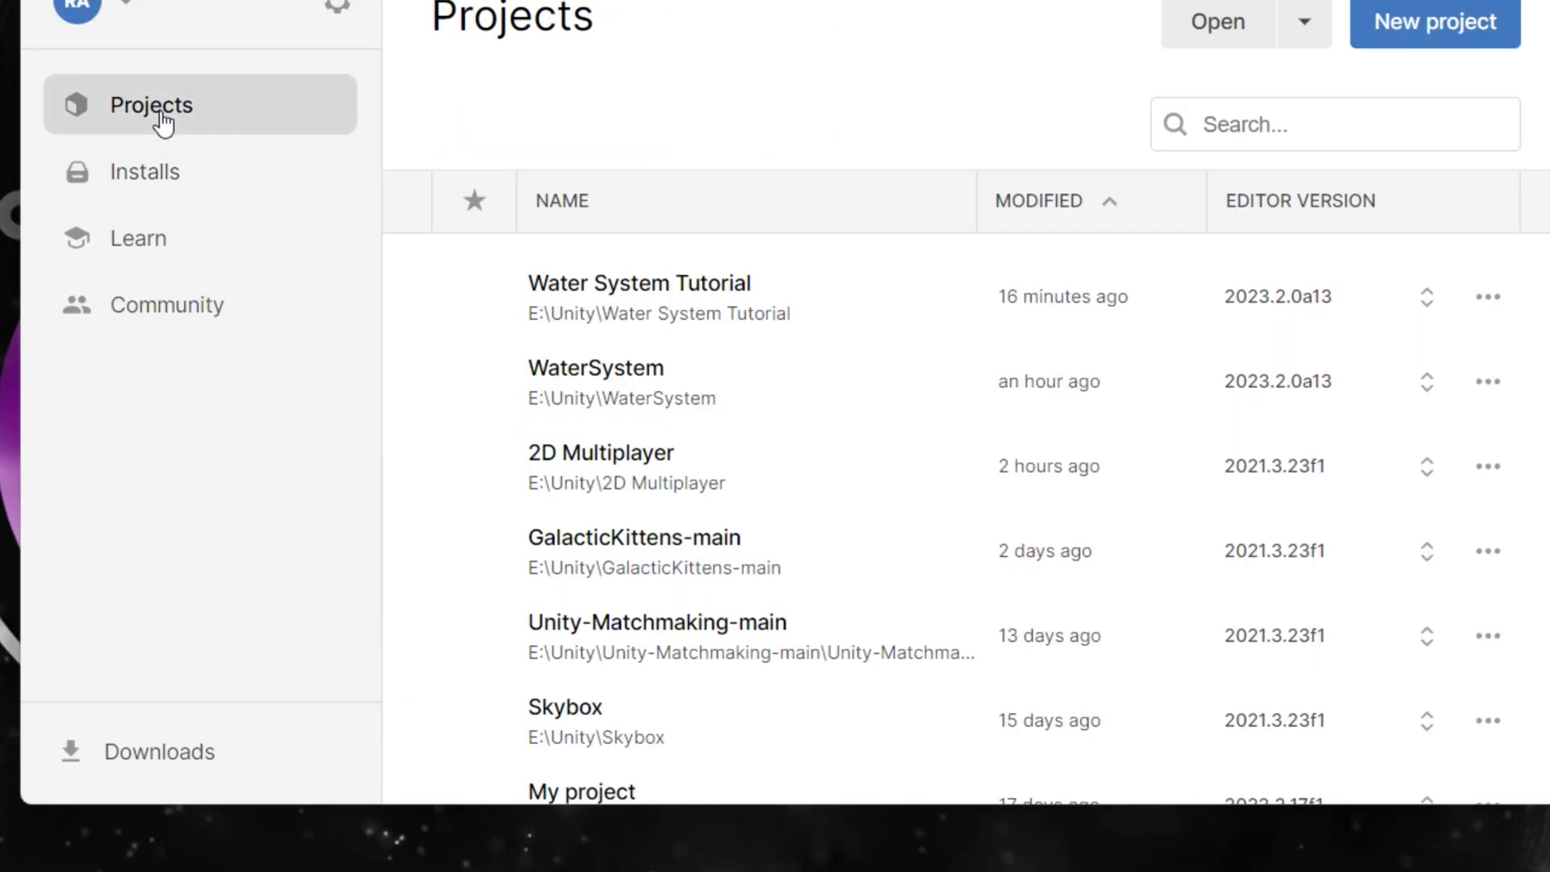
click(1370, 38)
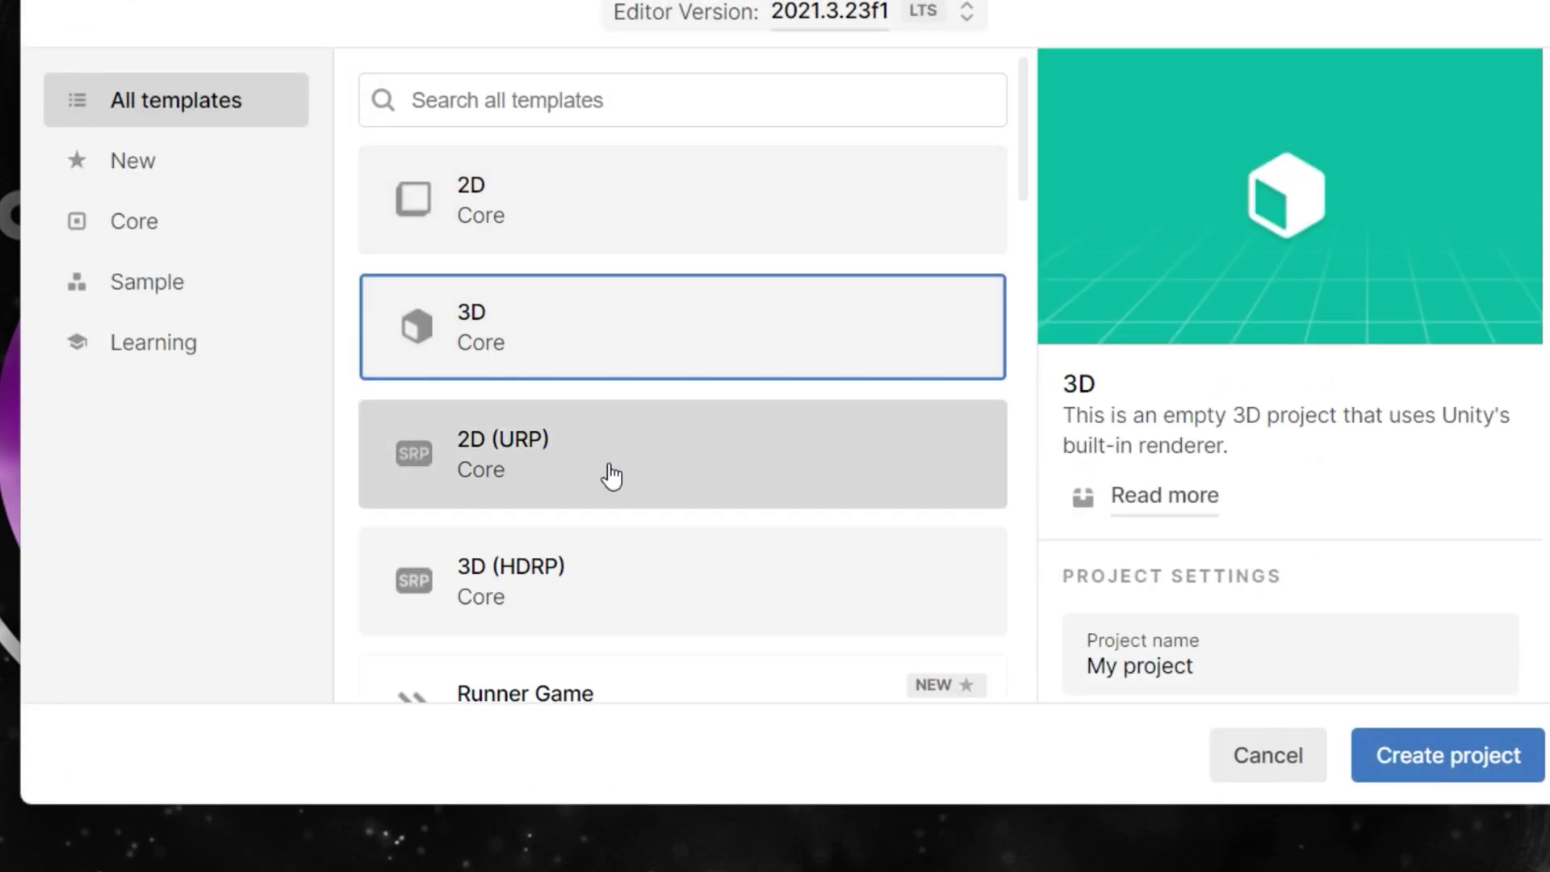
scroll(611, 476, down, 3)
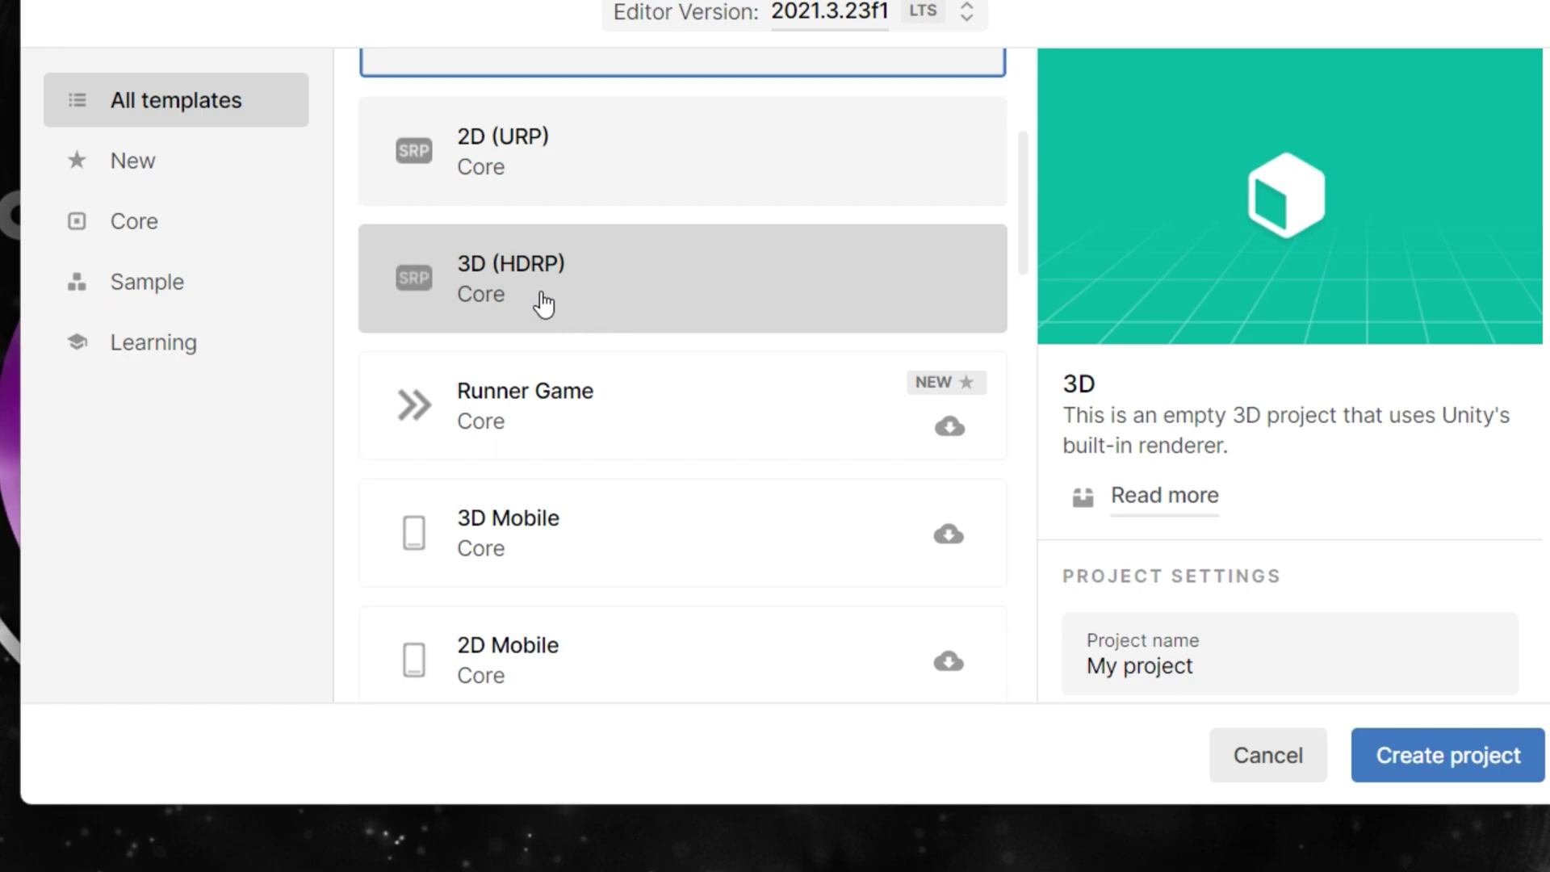
click(1218, 667)
drag(1218, 667, 1194, 715)
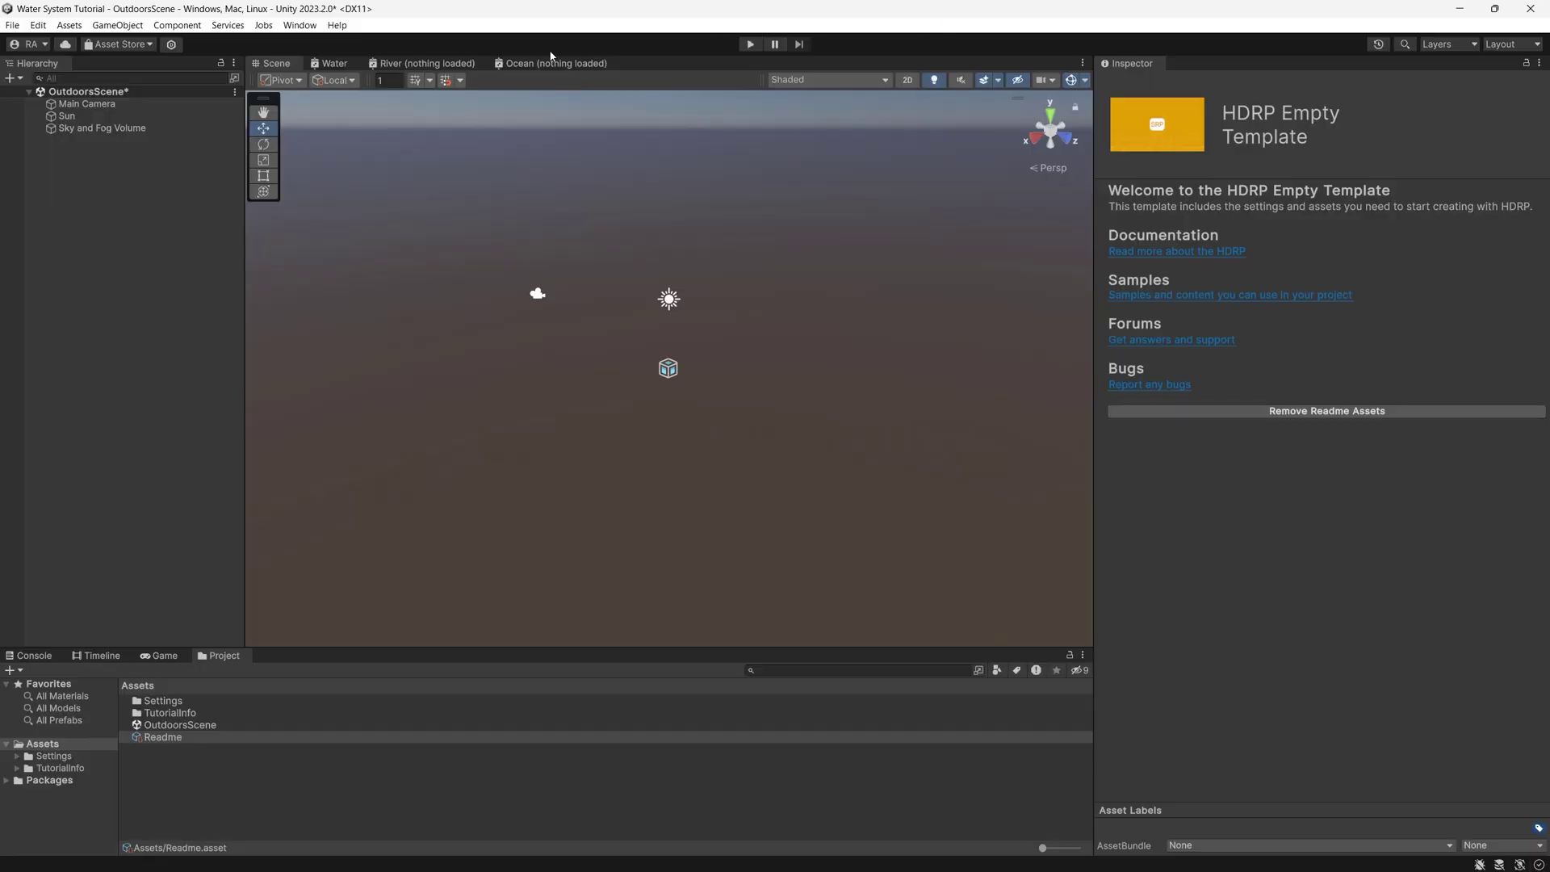
Step: Confirm High Definition RP 16.0.1 is installed in the Package Manager, then close it
click(300, 25)
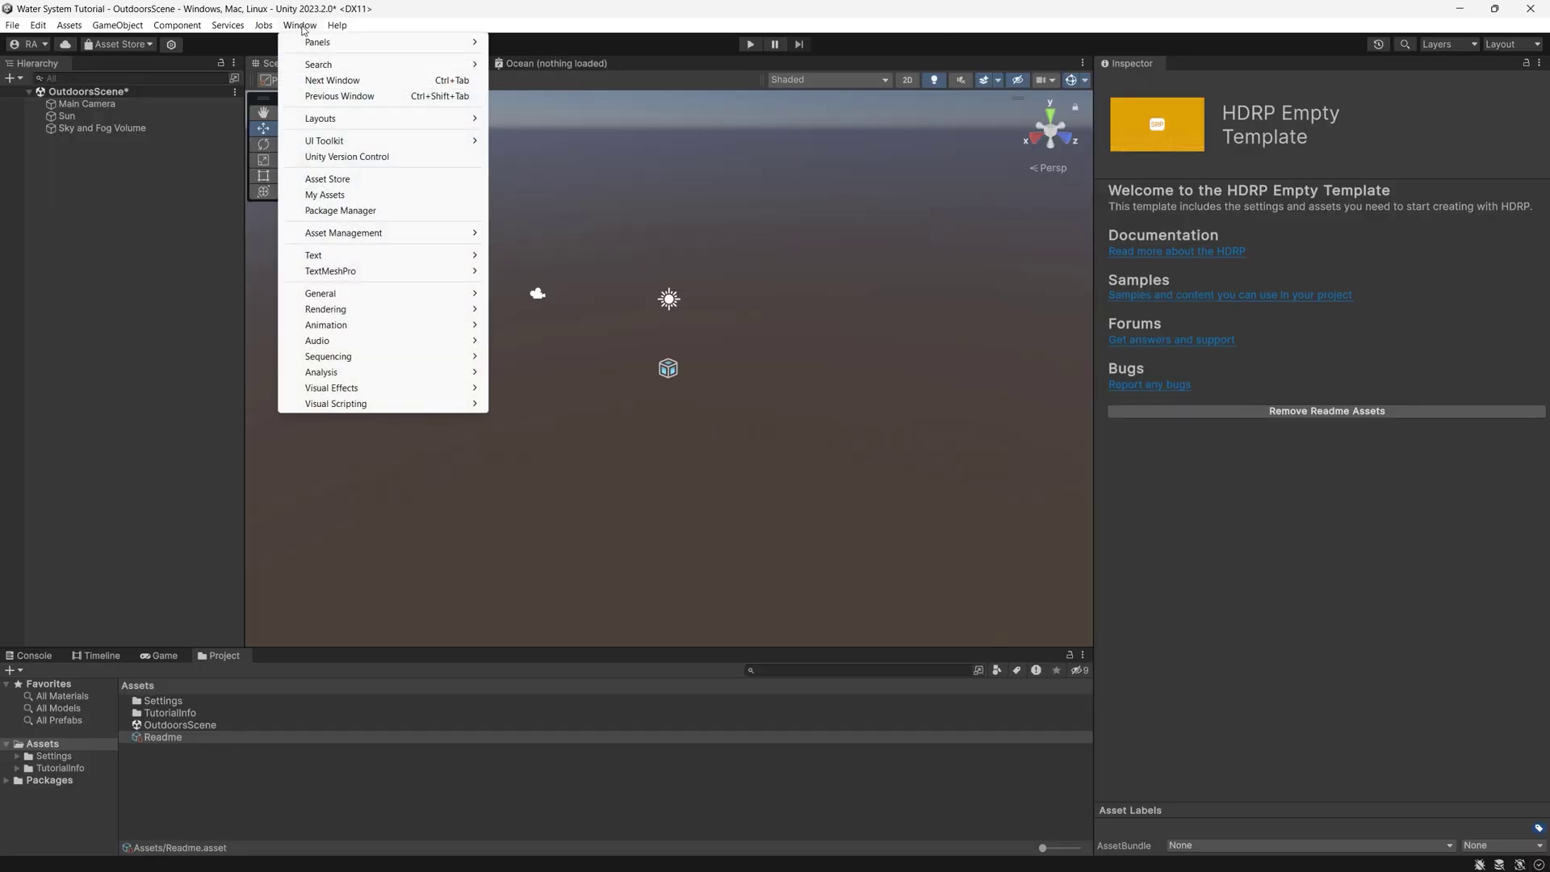
click(392, 195)
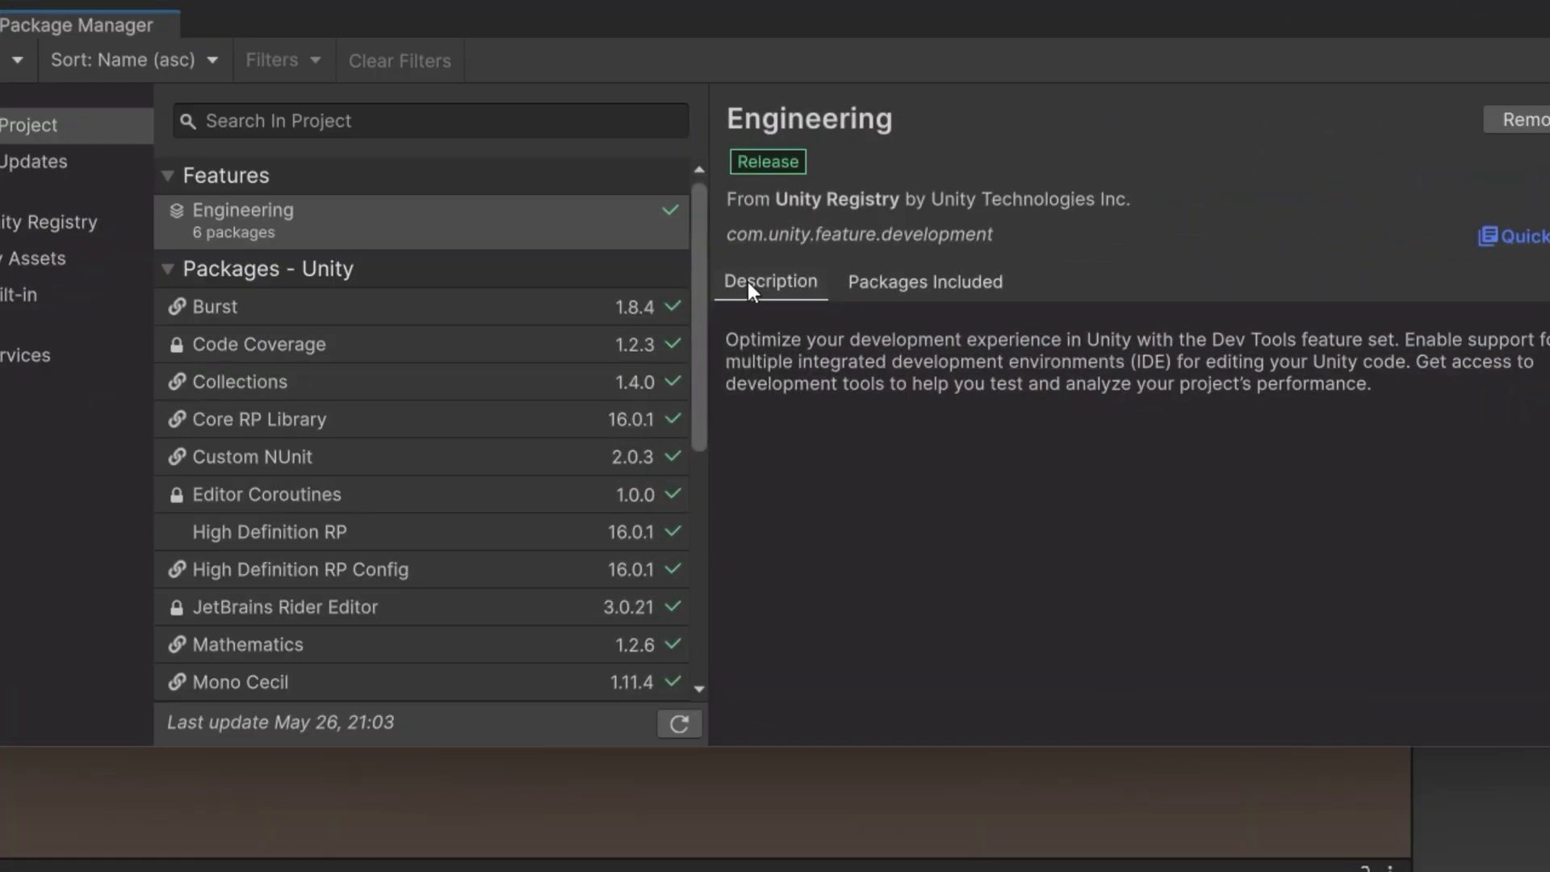
scroll(412, 484, down, 2)
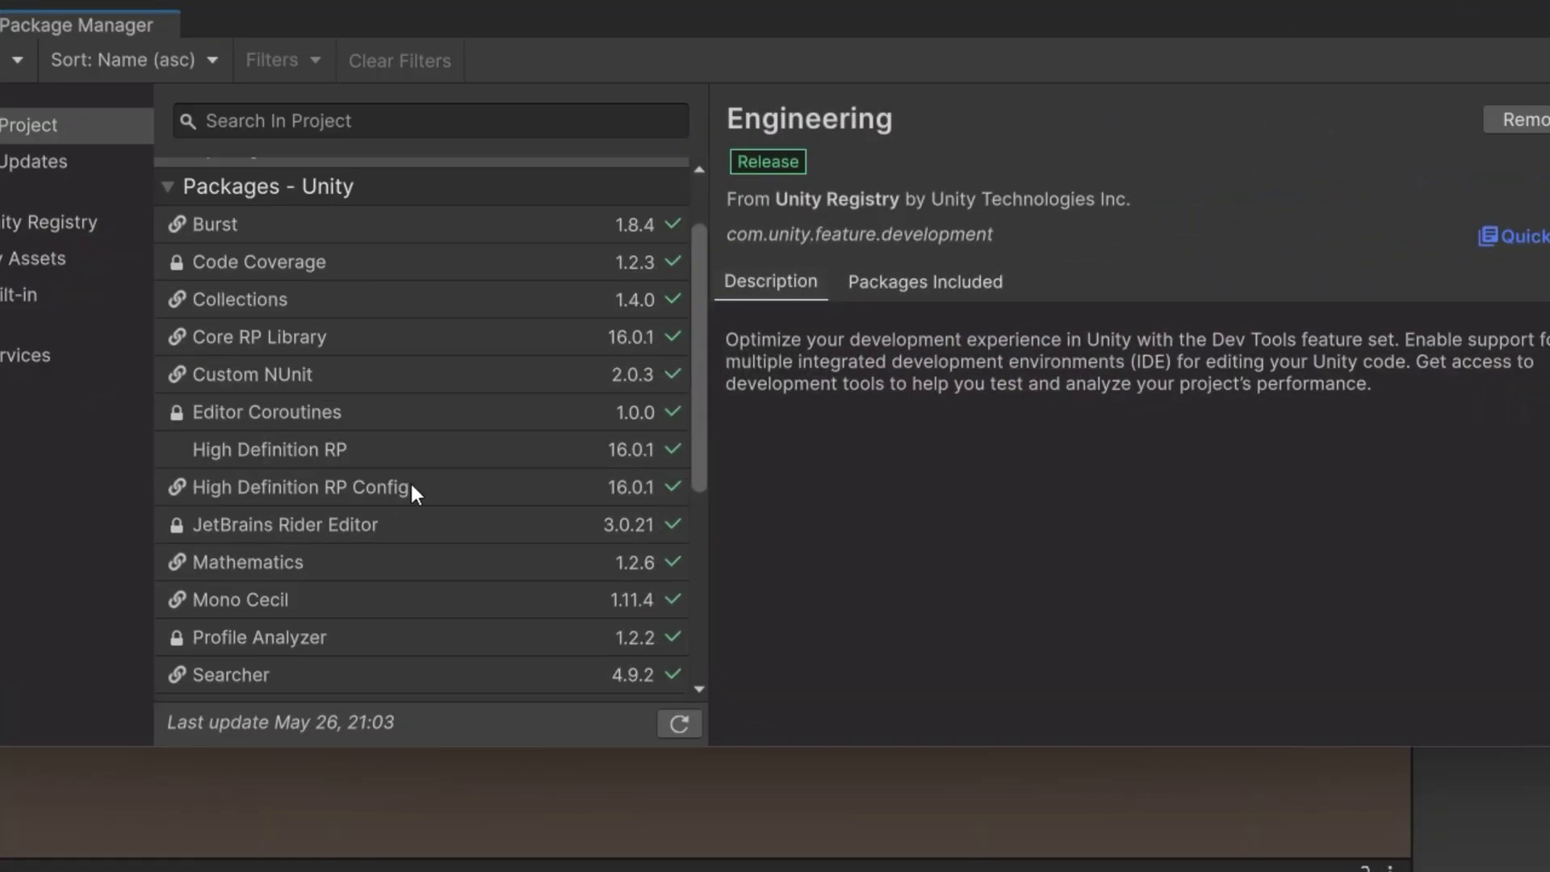
click(342, 452)
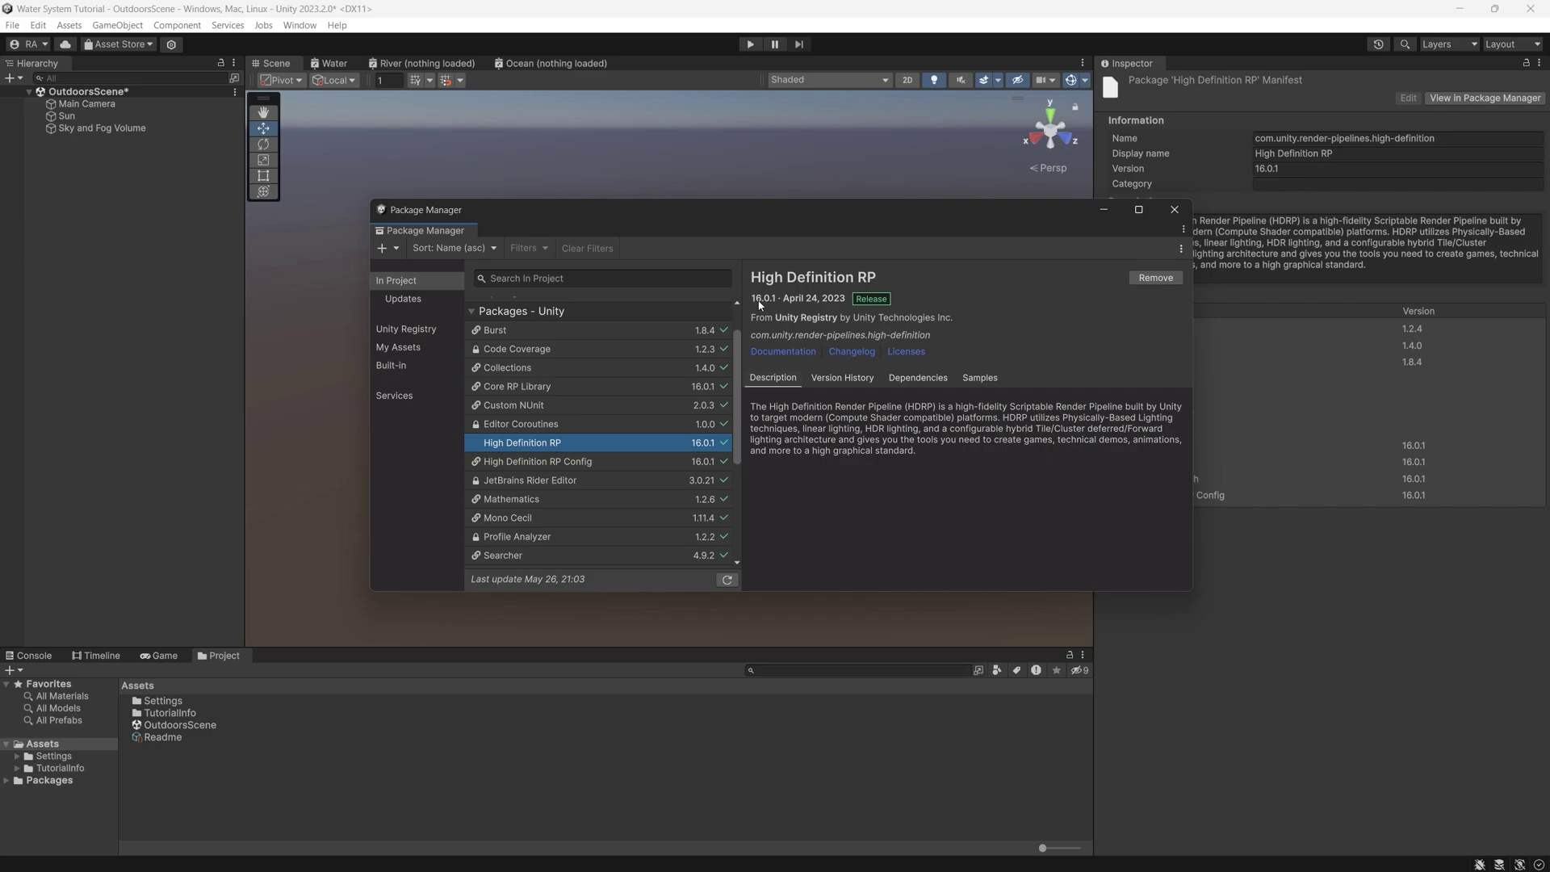
click(1174, 210)
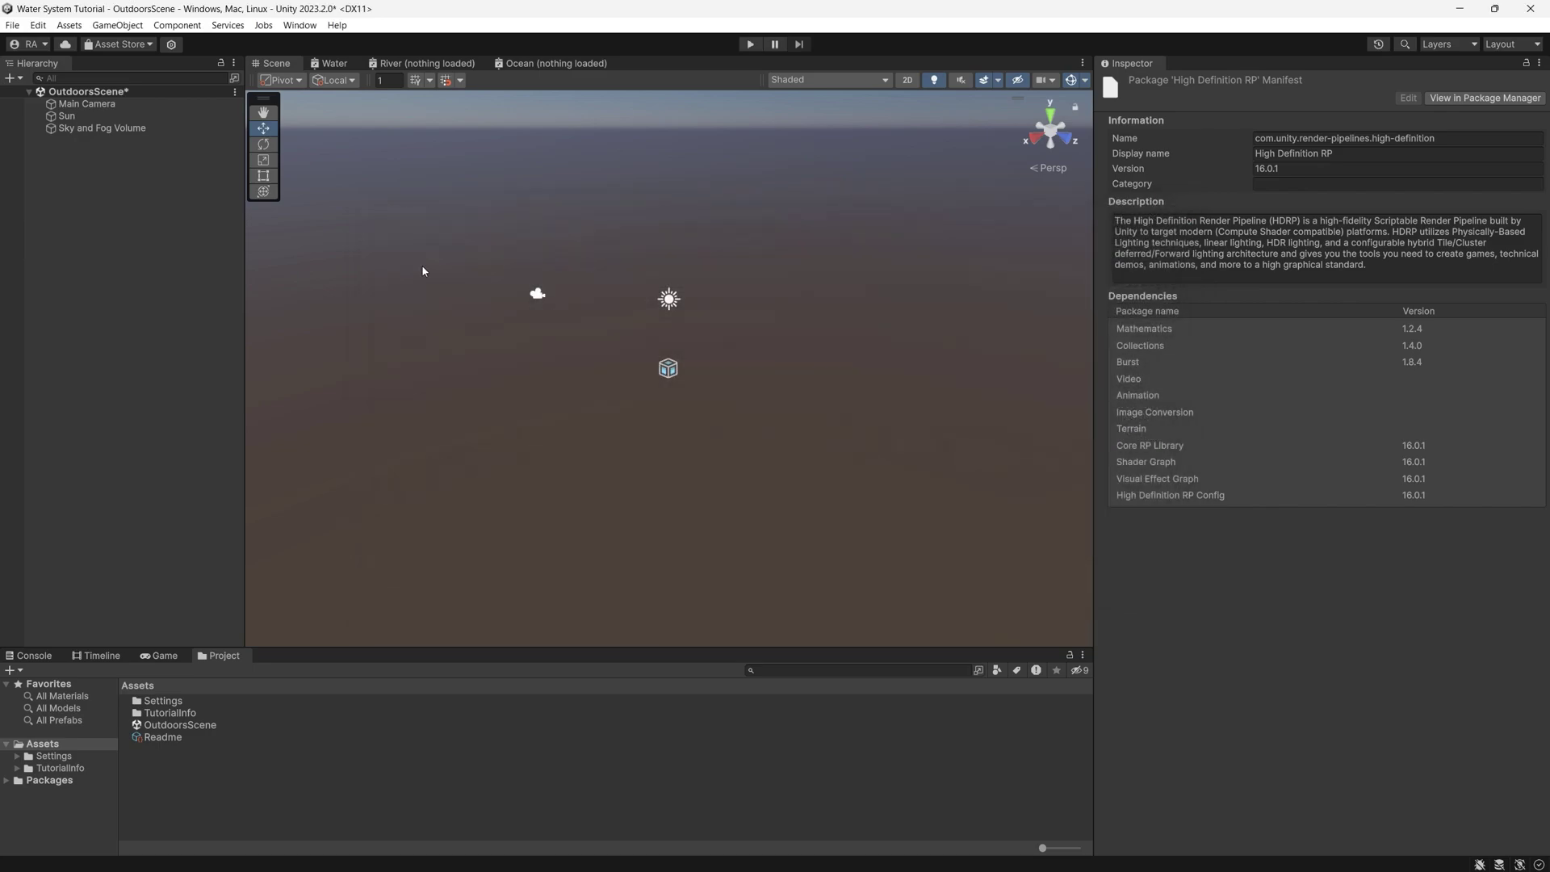
Step: Create an Ocean via GameObject > Water Surface > Ocean and bring it into view
right_click(163, 262)
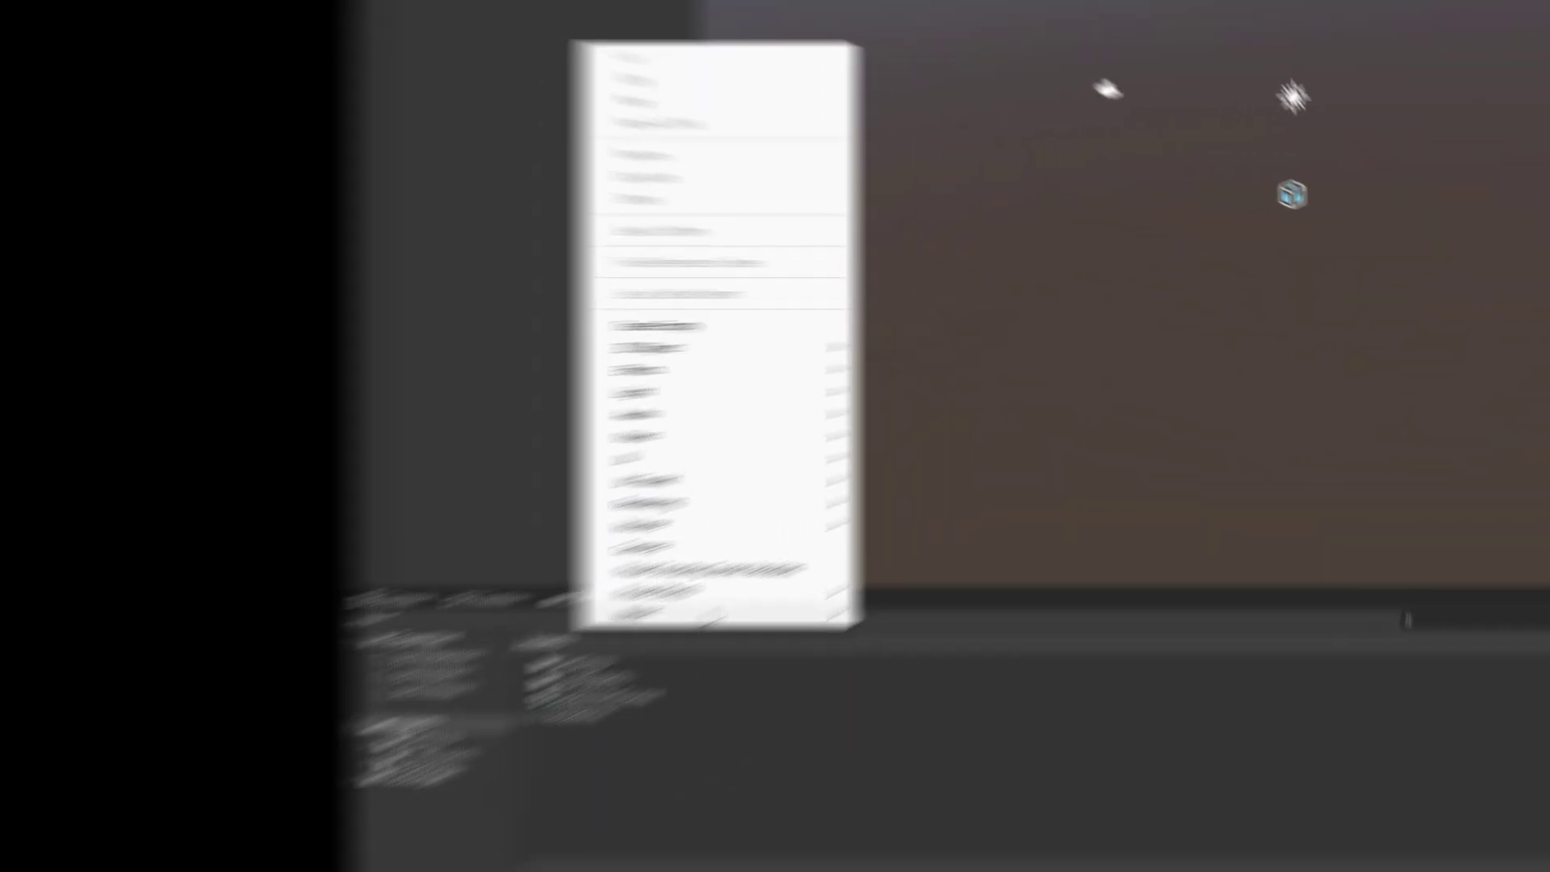
mouse_move(316, 663)
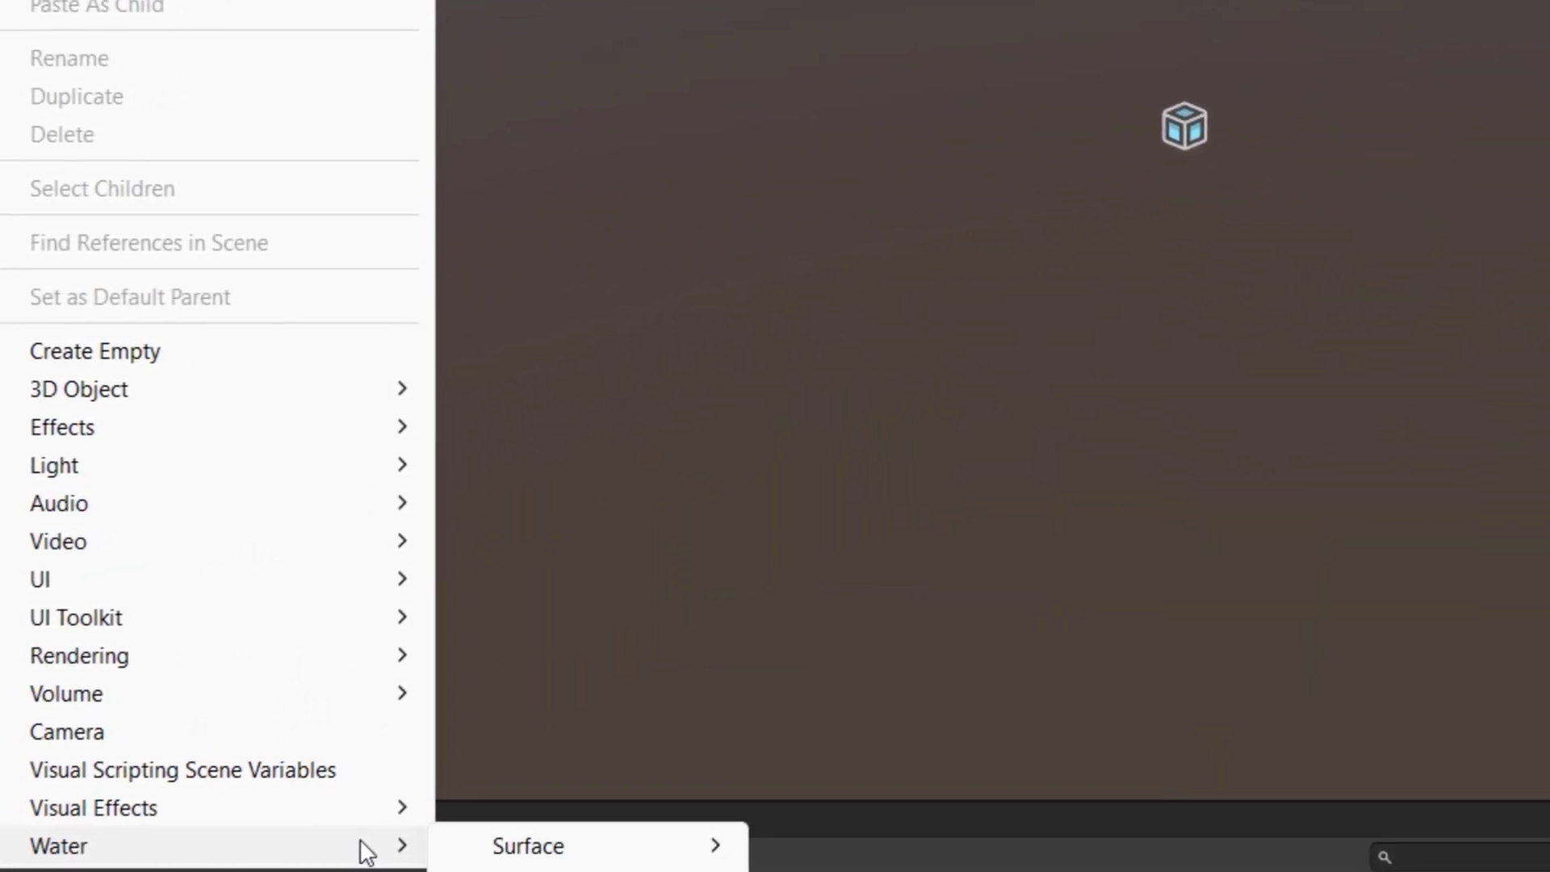
mouse_move(635, 804)
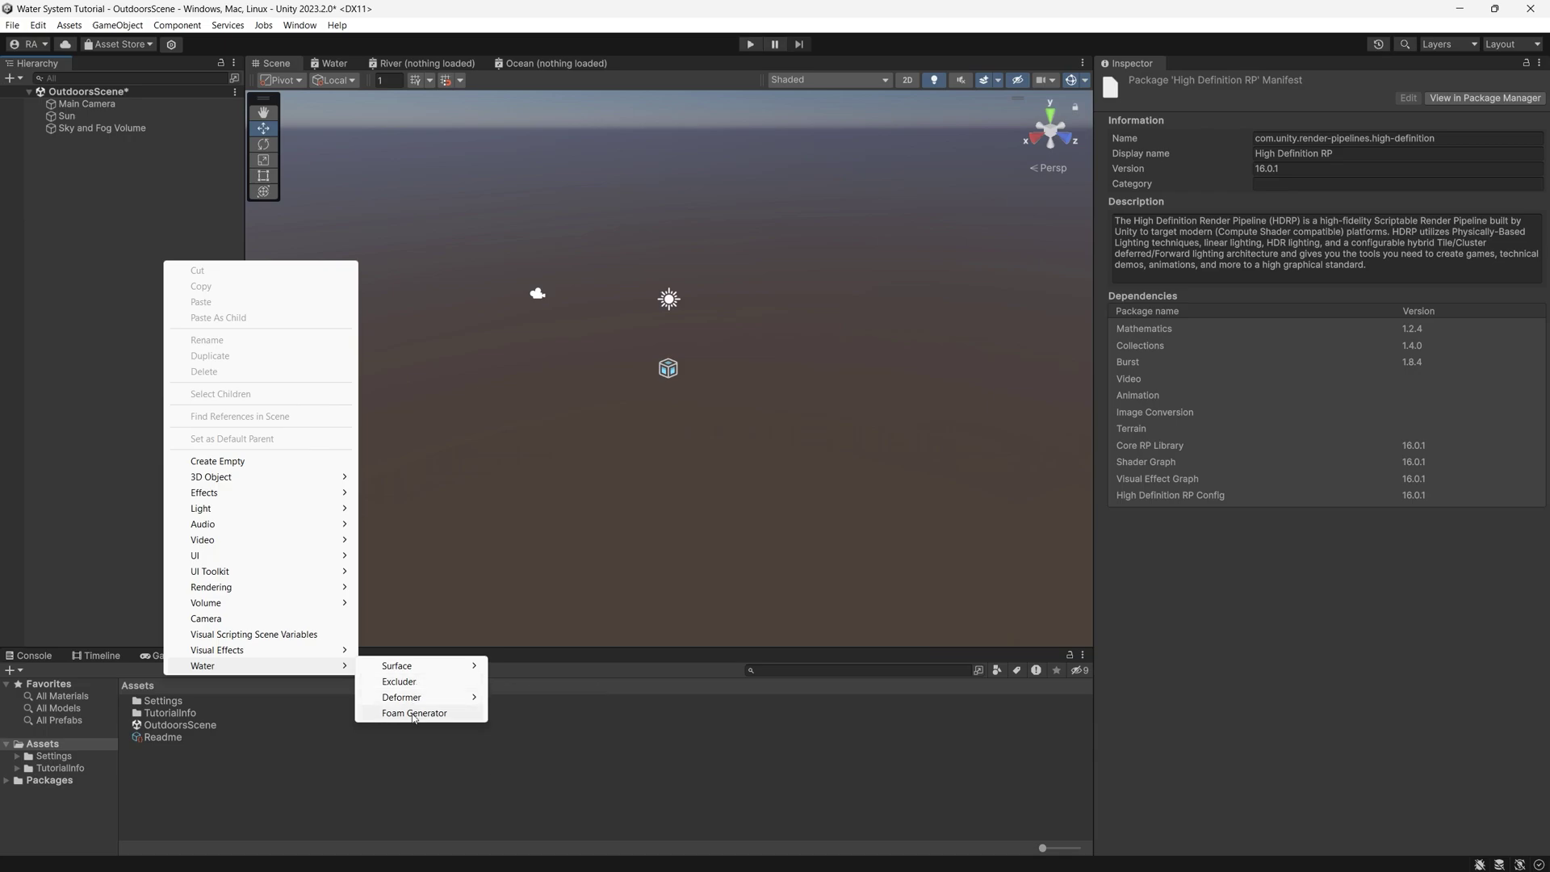
mouse_move(425, 672)
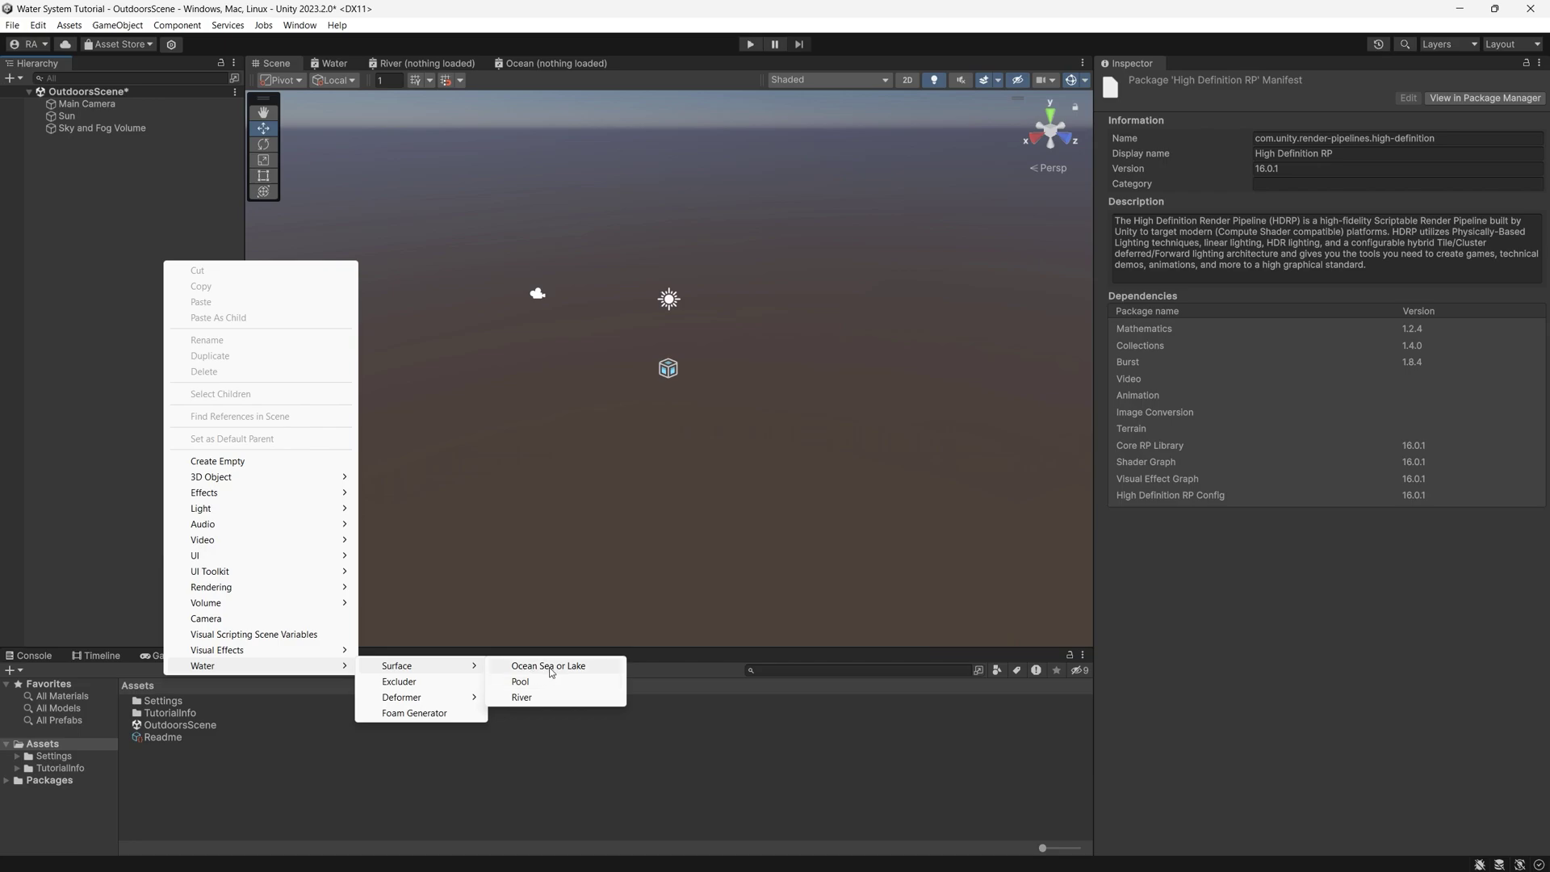
click(552, 672)
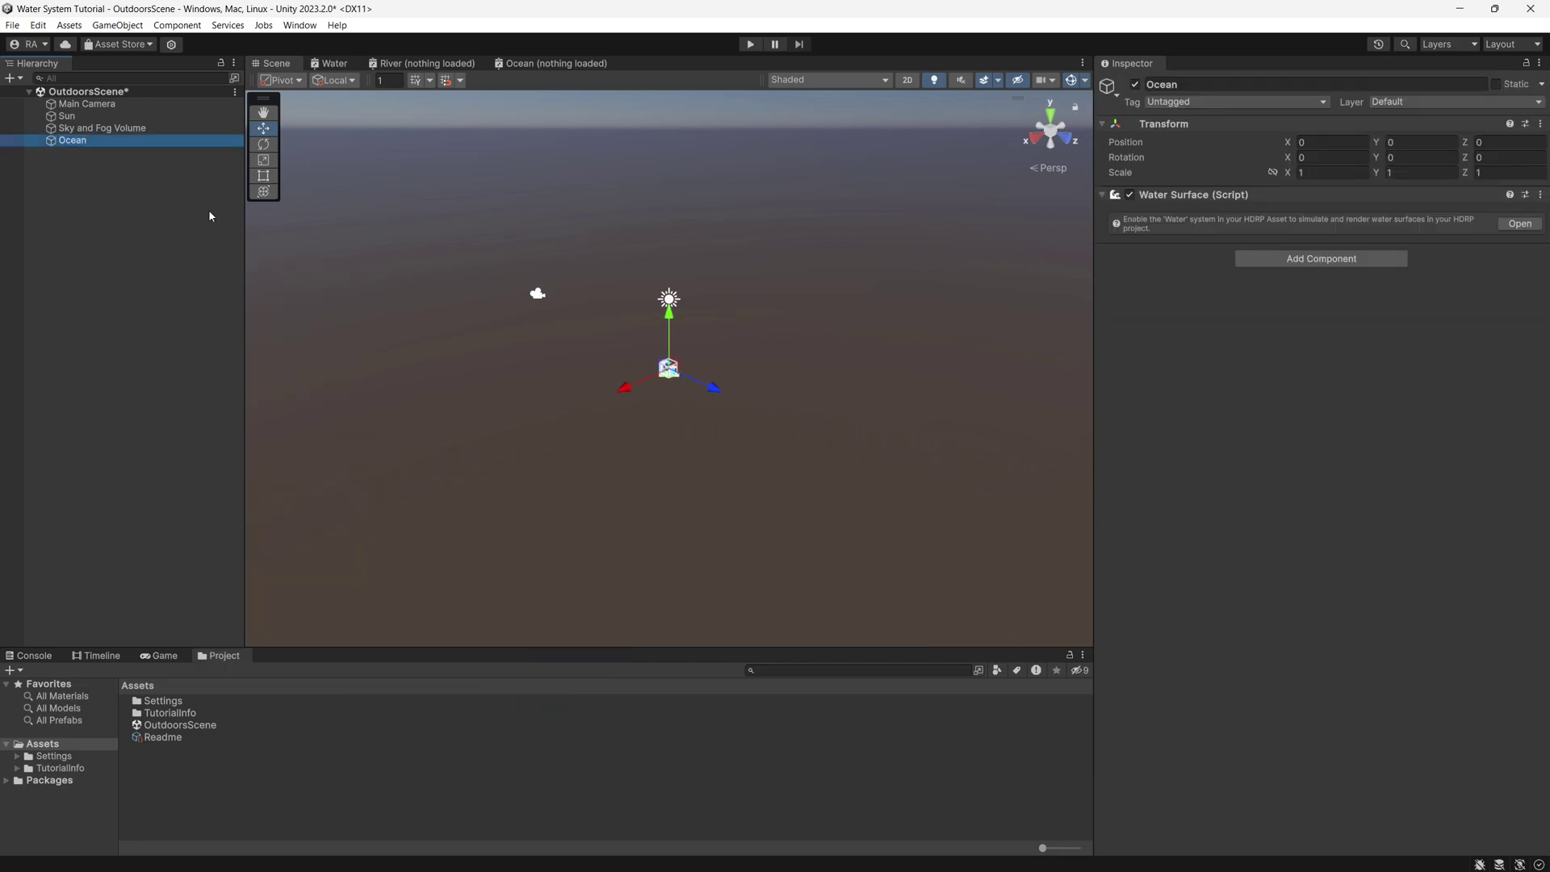
right_drag(673, 342, 729, 338)
key(w)
key(s)
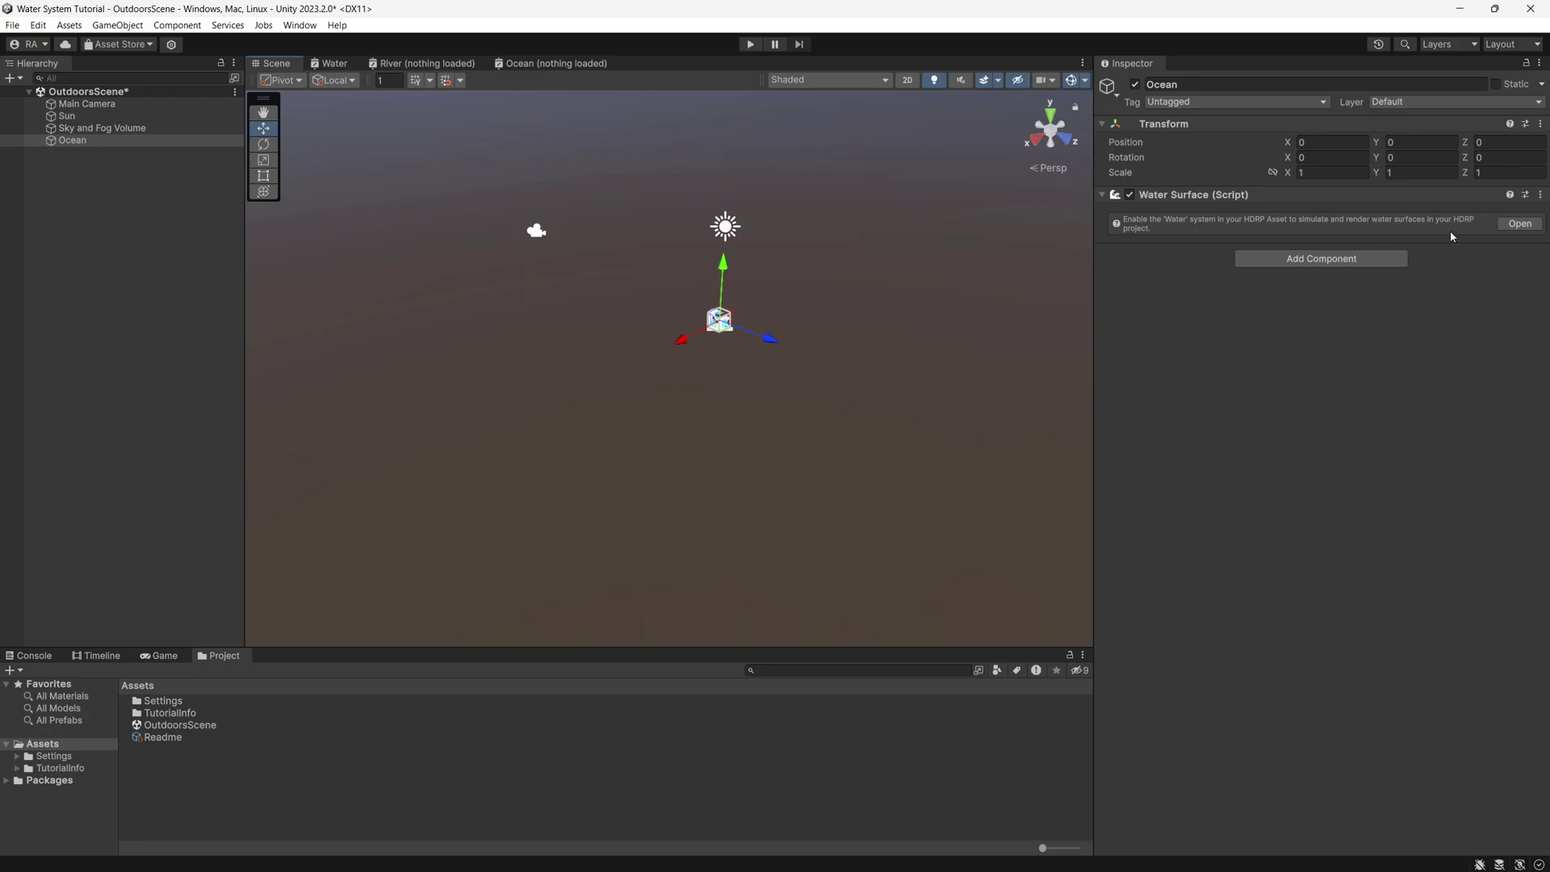
Step: Tick Water > Enable in the HDRP quality settings reached from the Water Surface help box
click(1513, 228)
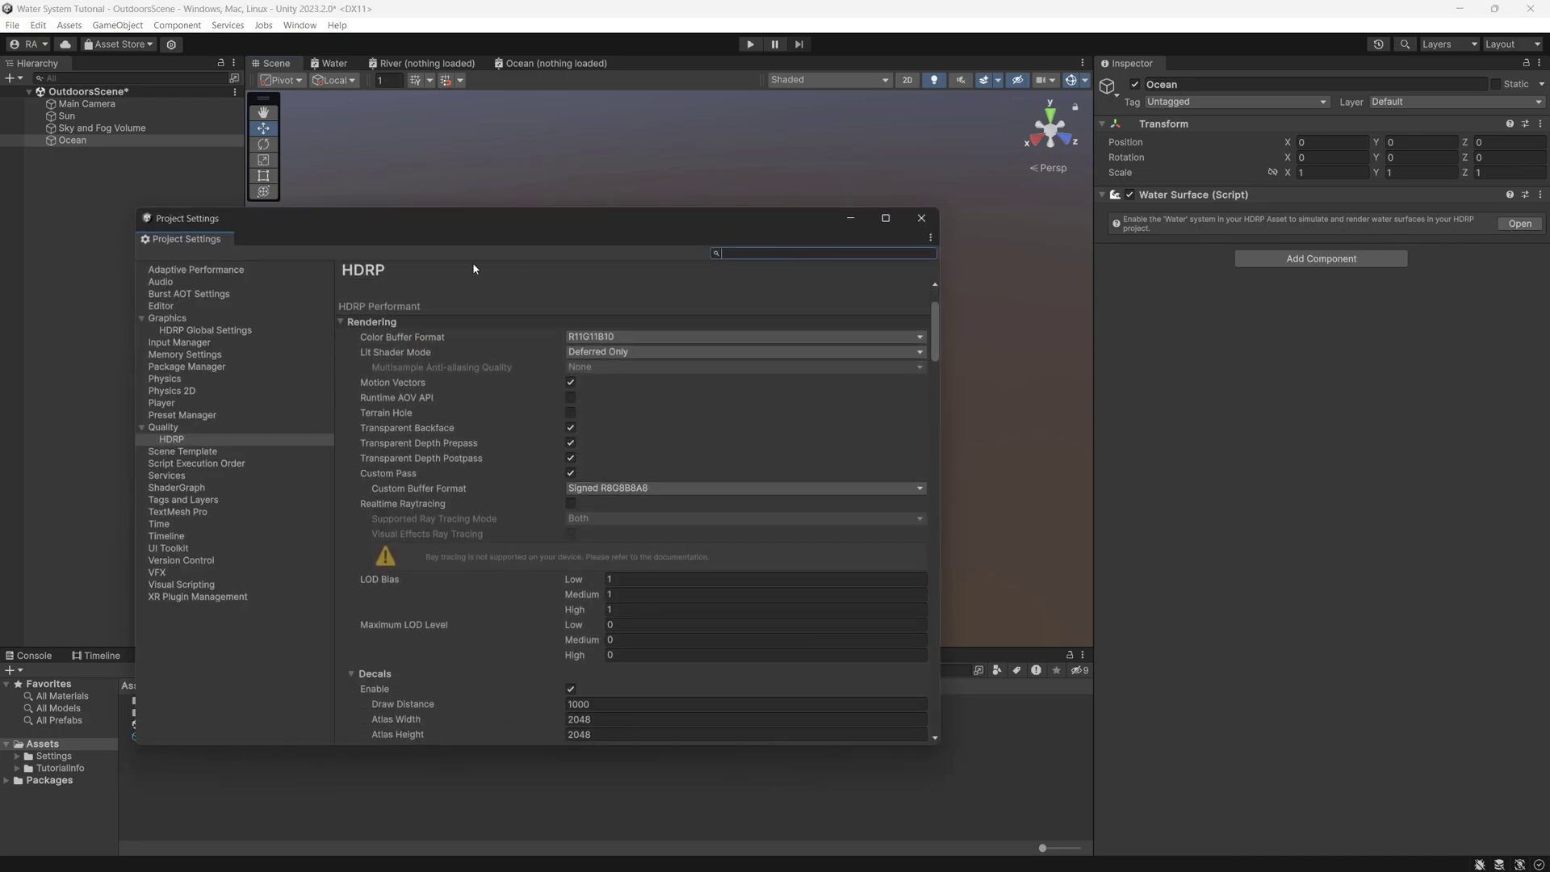
drag(252, 228, 379, 218)
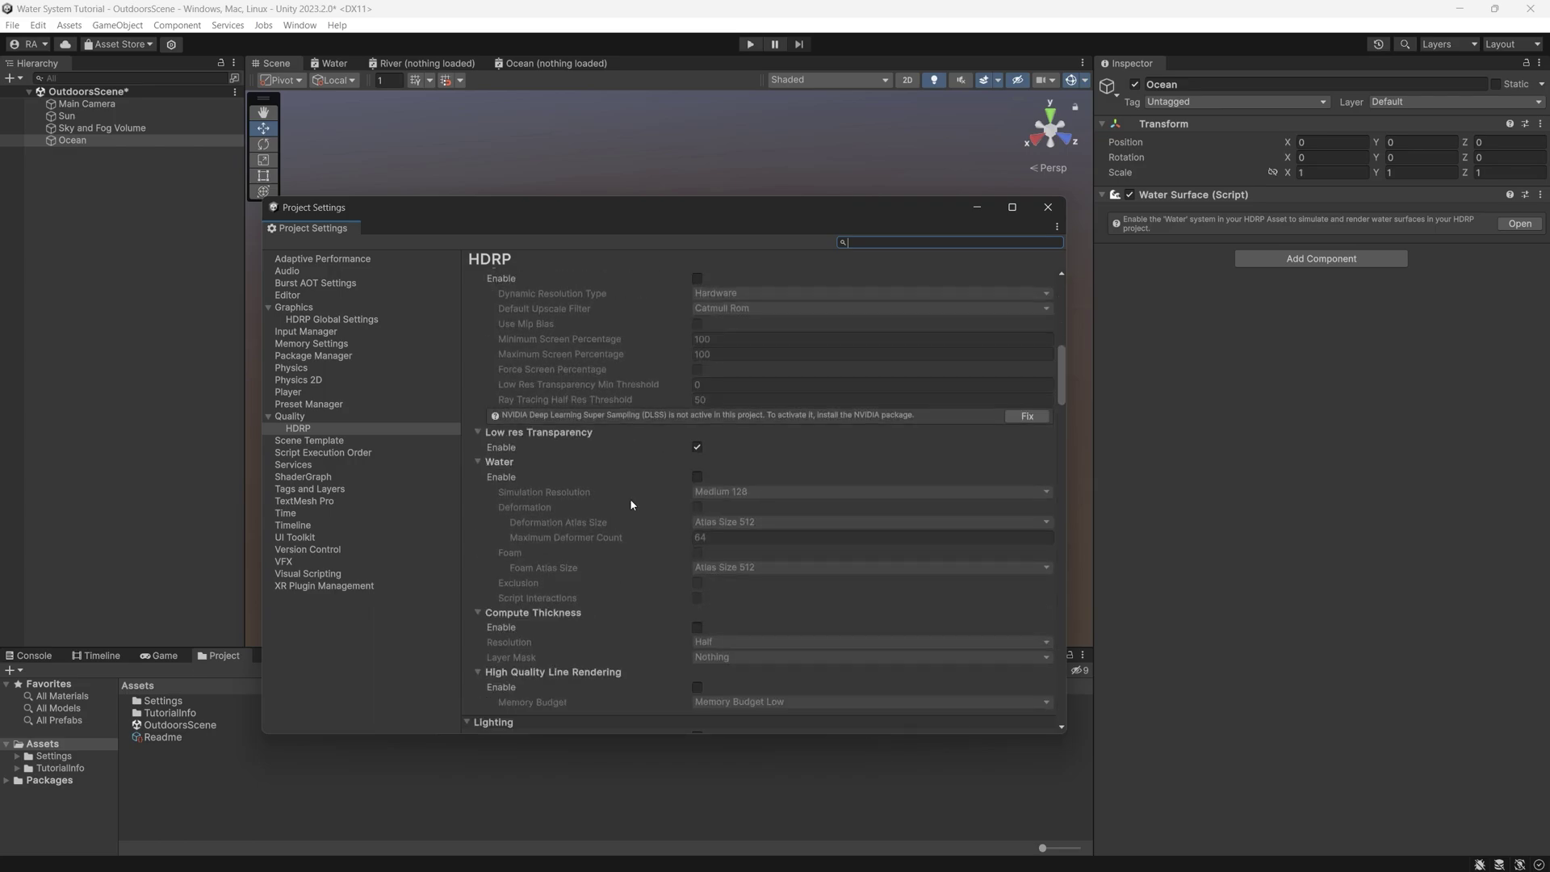
click(697, 476)
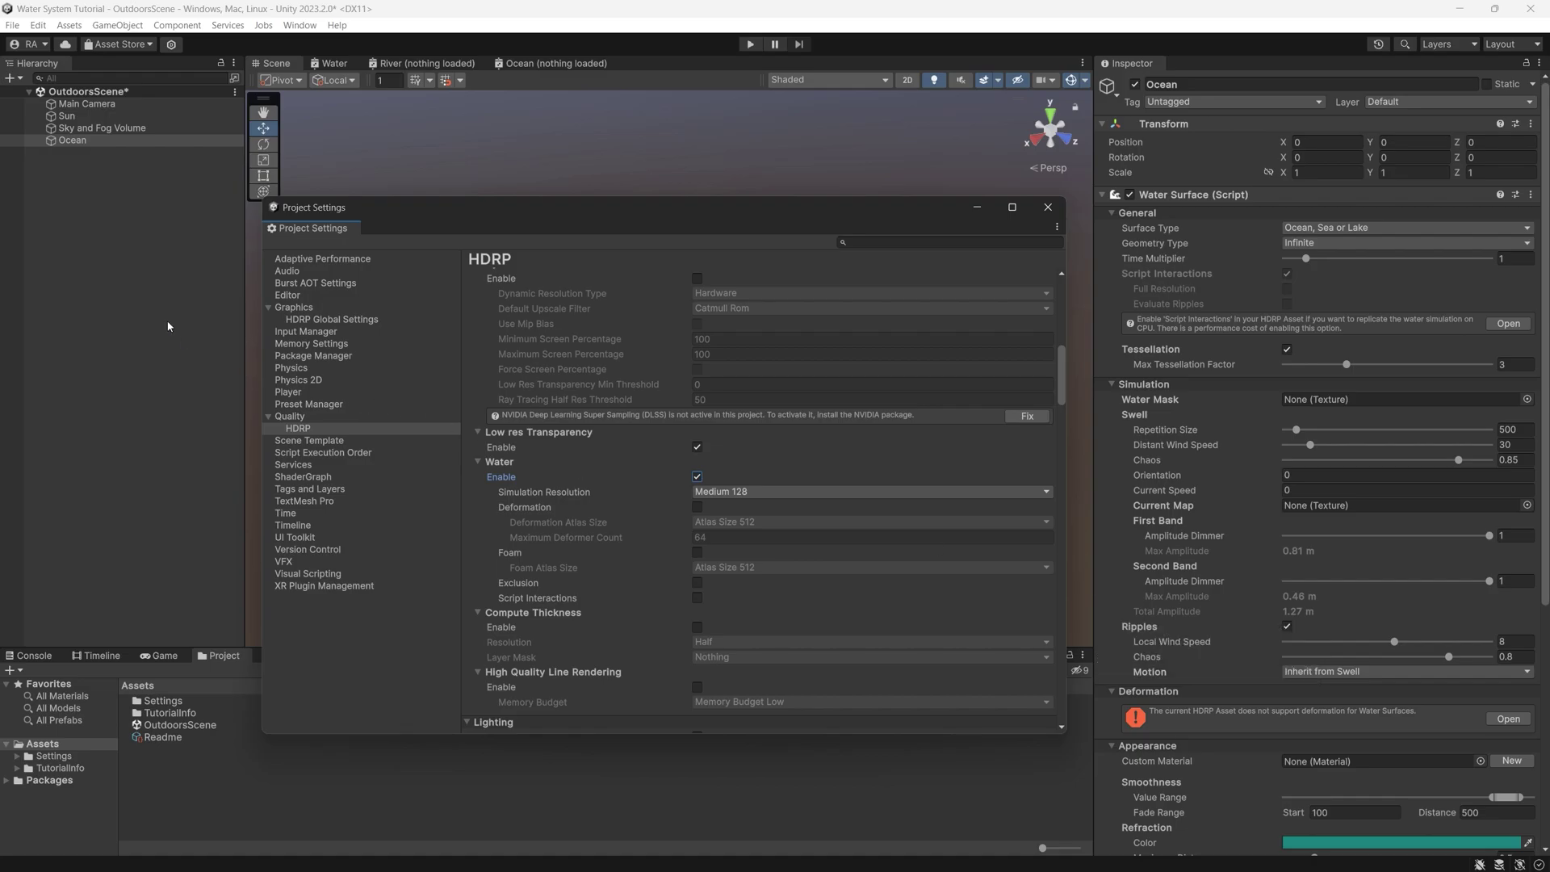
click(113, 129)
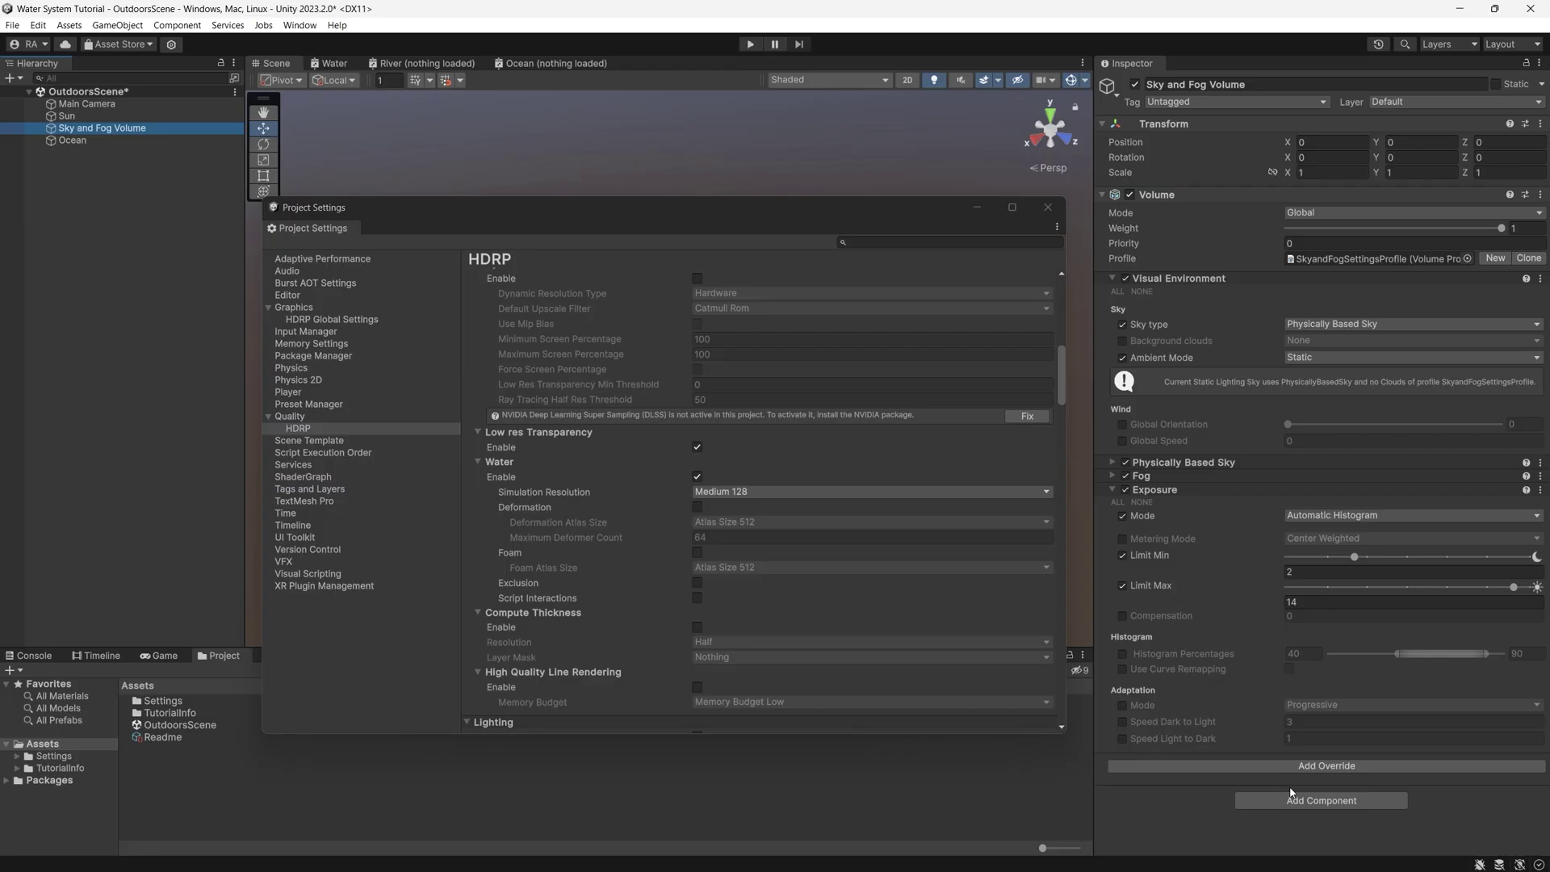
Step: Add a Water Rendering override to the Sky and Fog Volume with State set to Enabled
click(1304, 765)
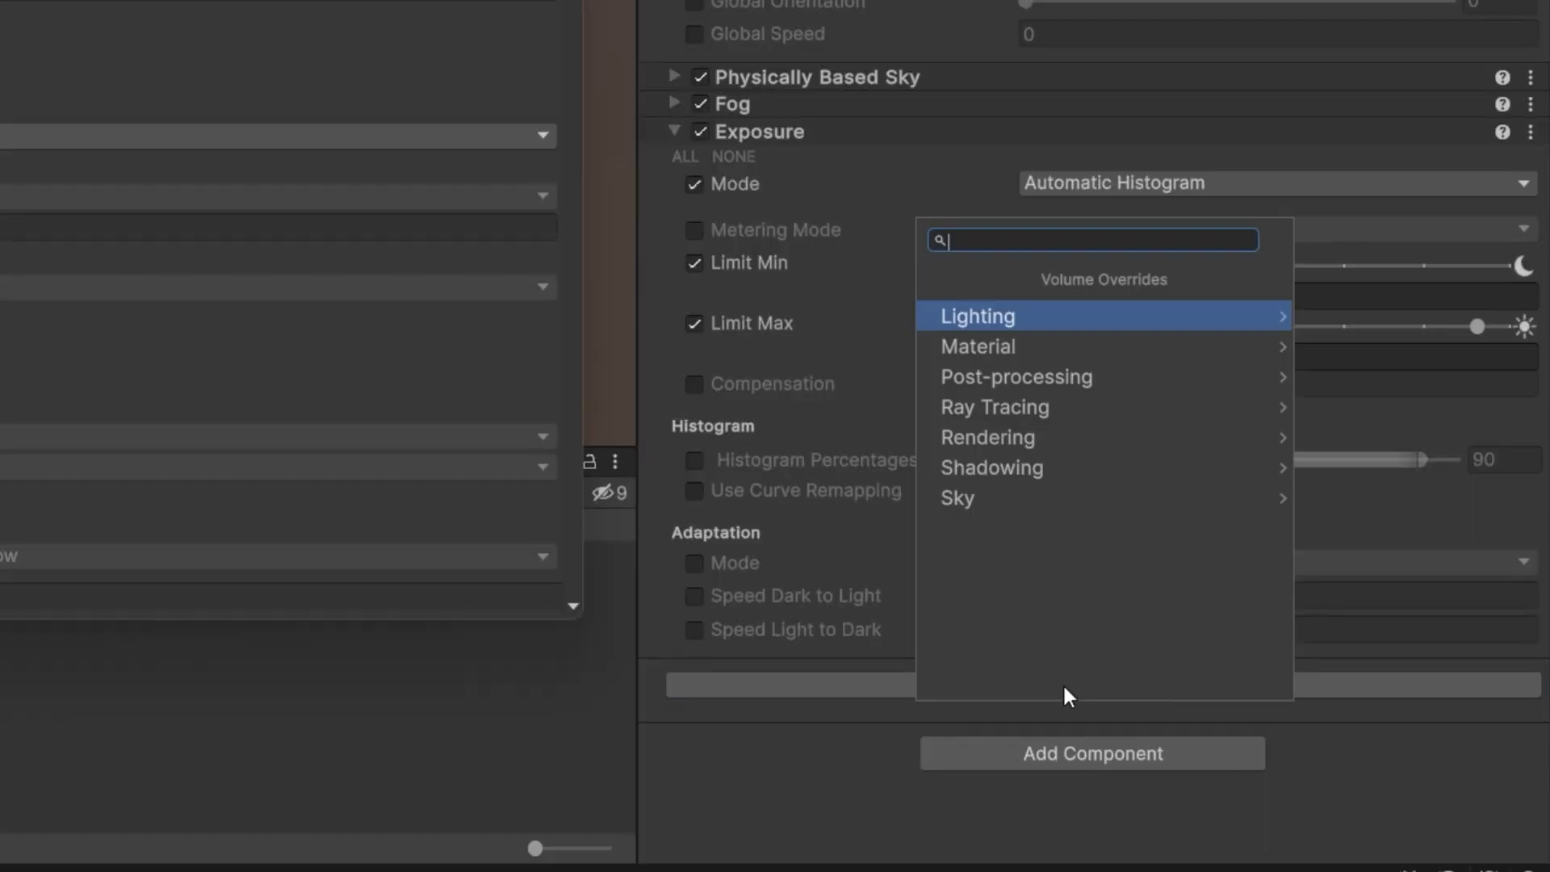
text(wat)
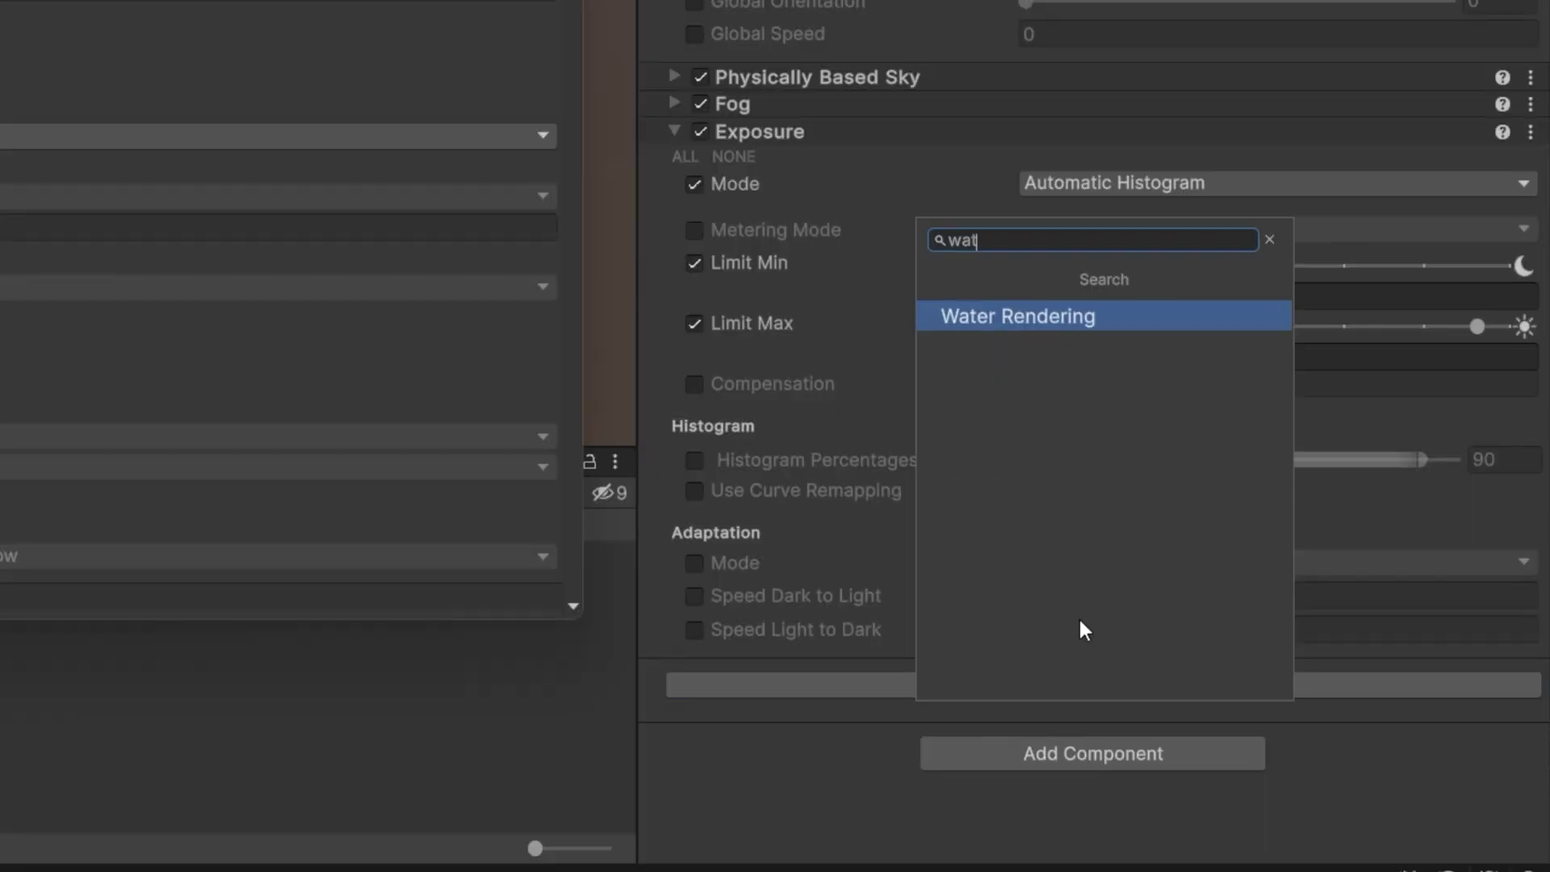
key(Return)
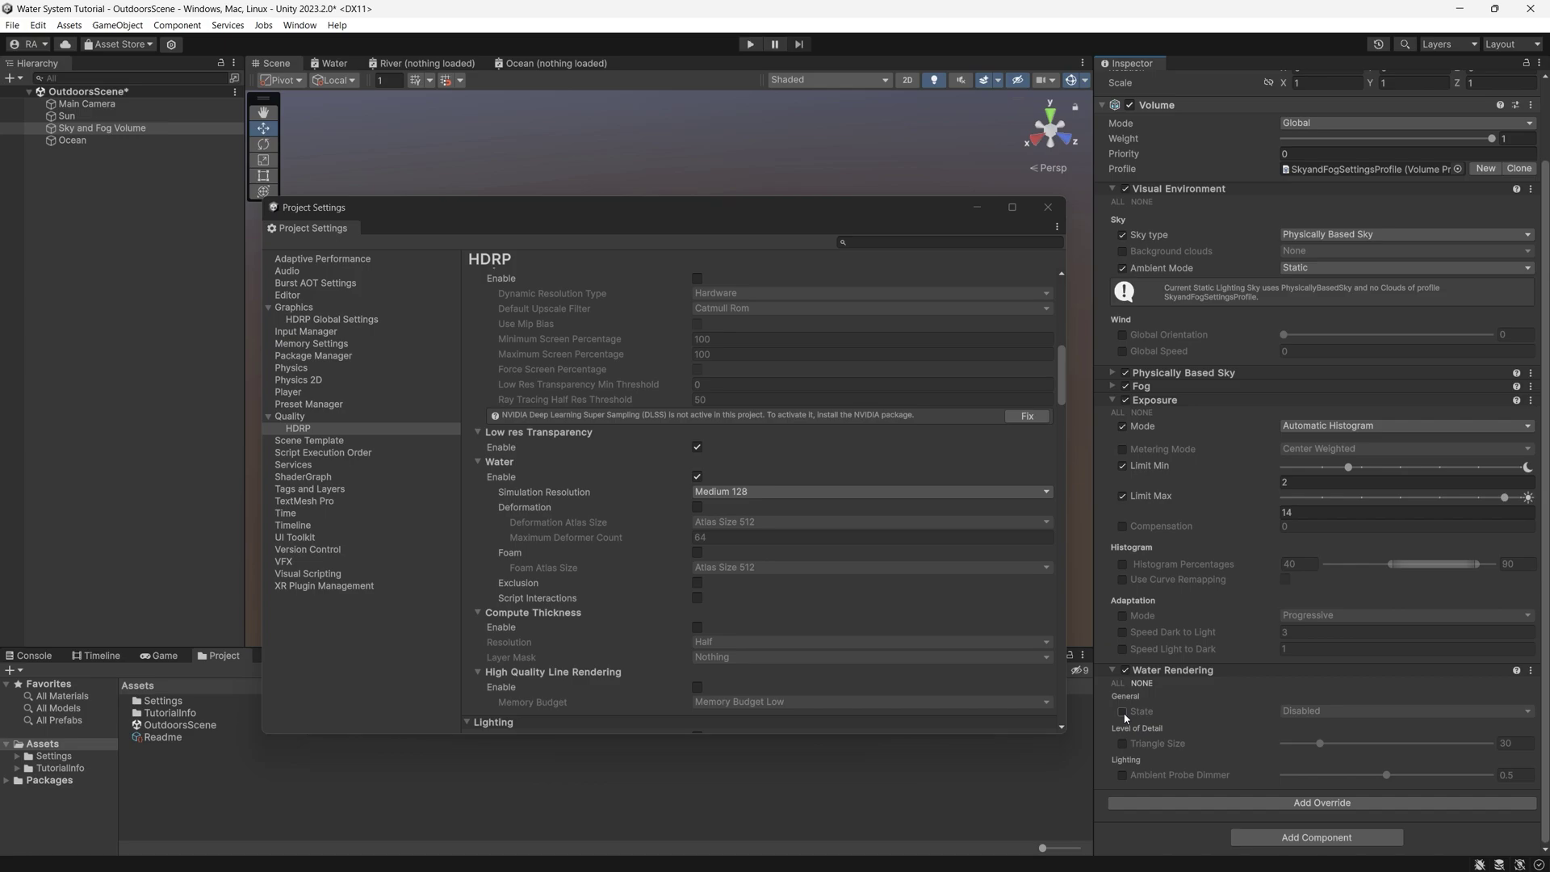
click(1122, 712)
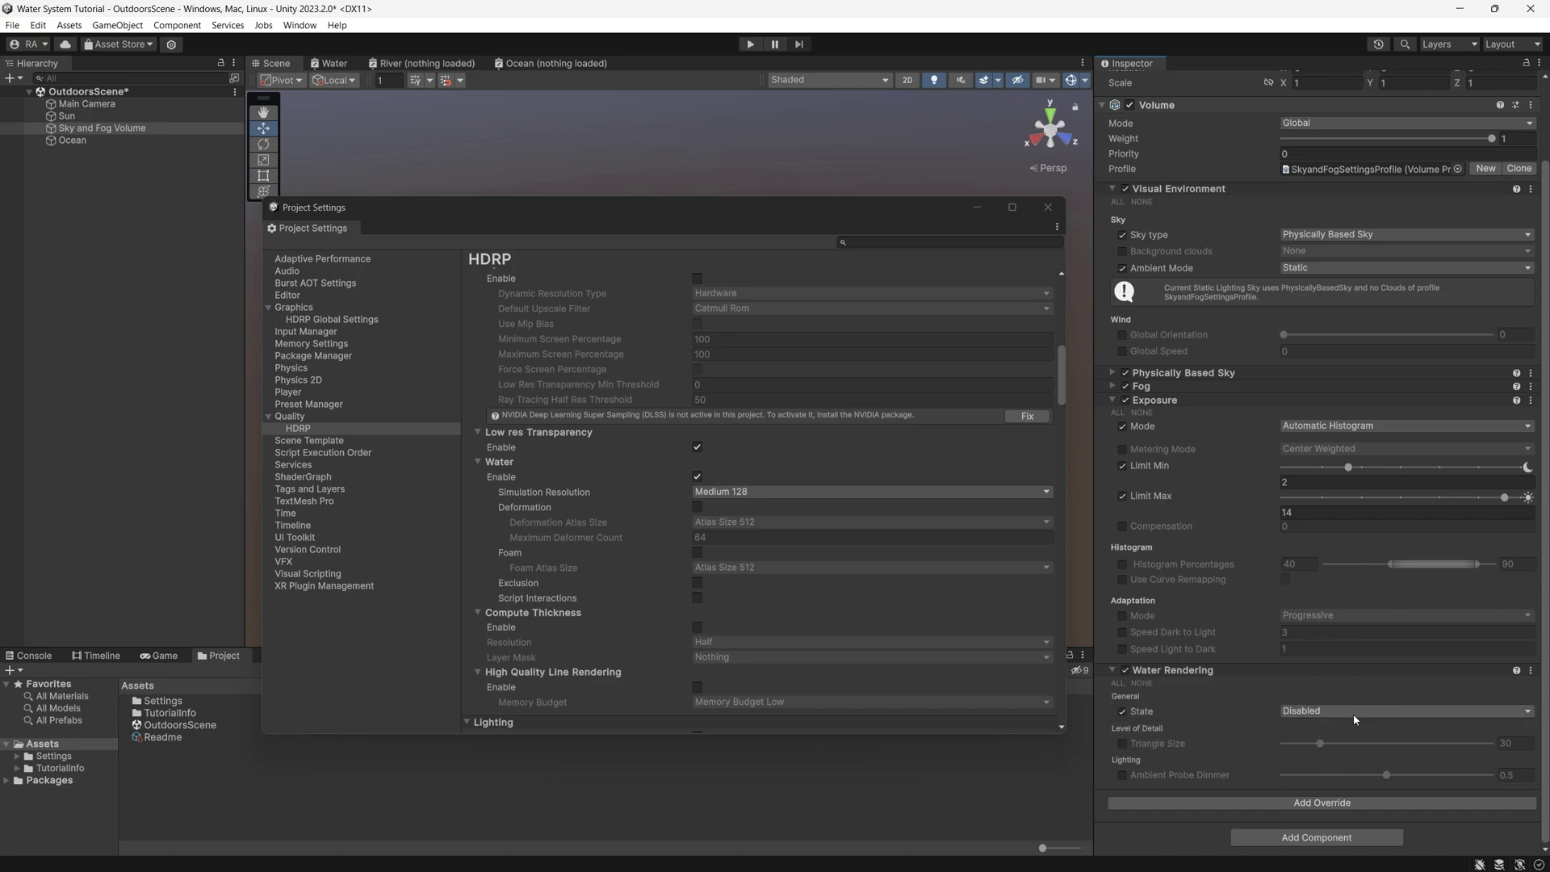
click(1333, 743)
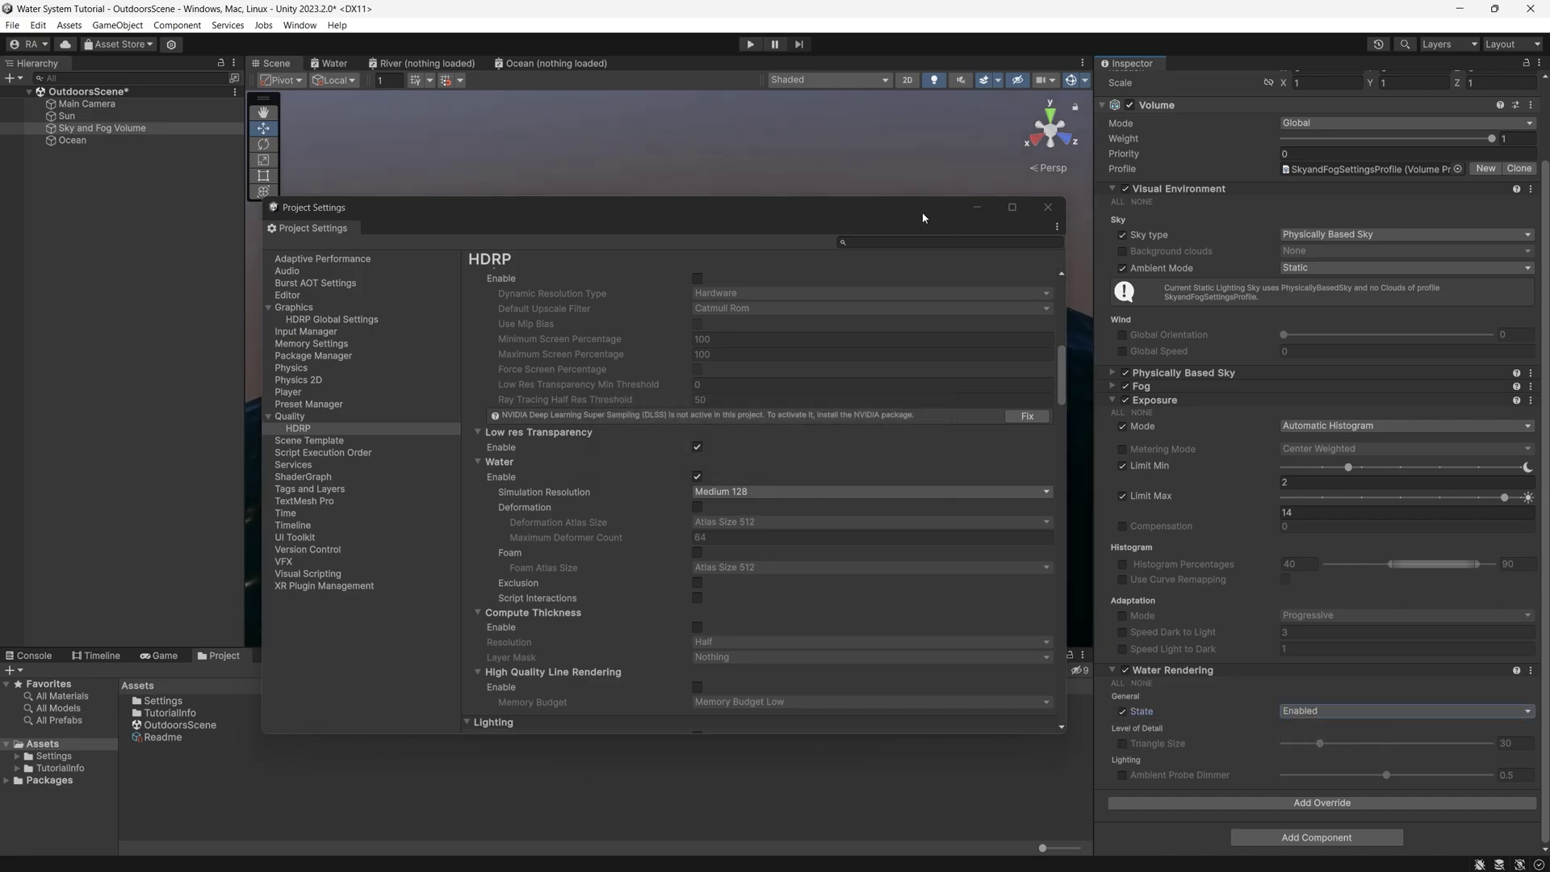
drag(922, 211, 733, 203)
click(757, 193)
right_drag(686, 335, 758, 279)
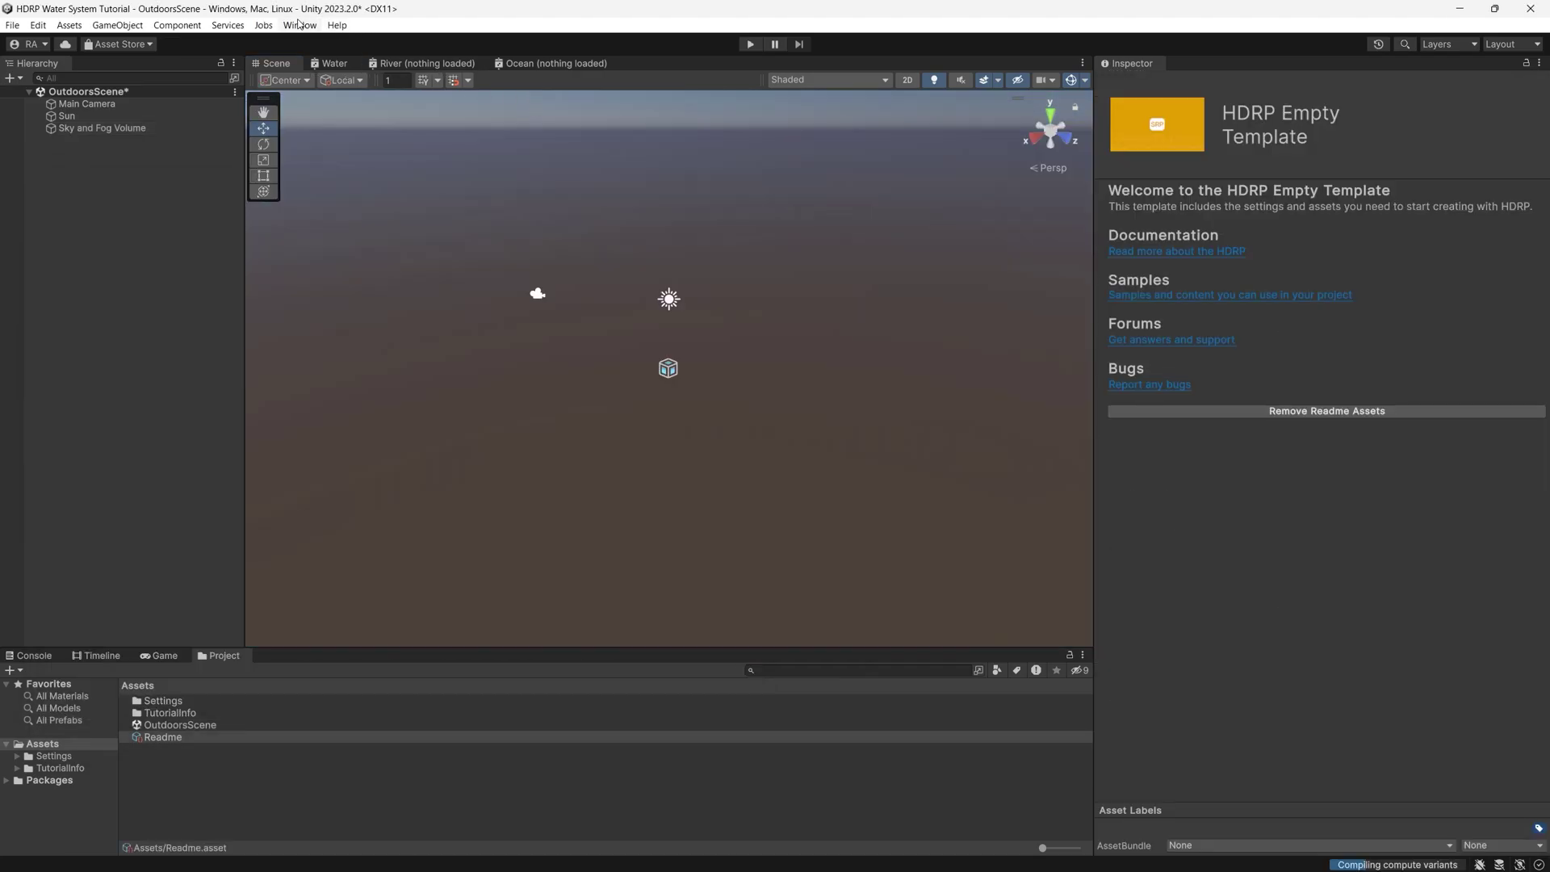
Step: Import the Water Samples from High Definition RP's Samples list in the Package Manager
click(299, 25)
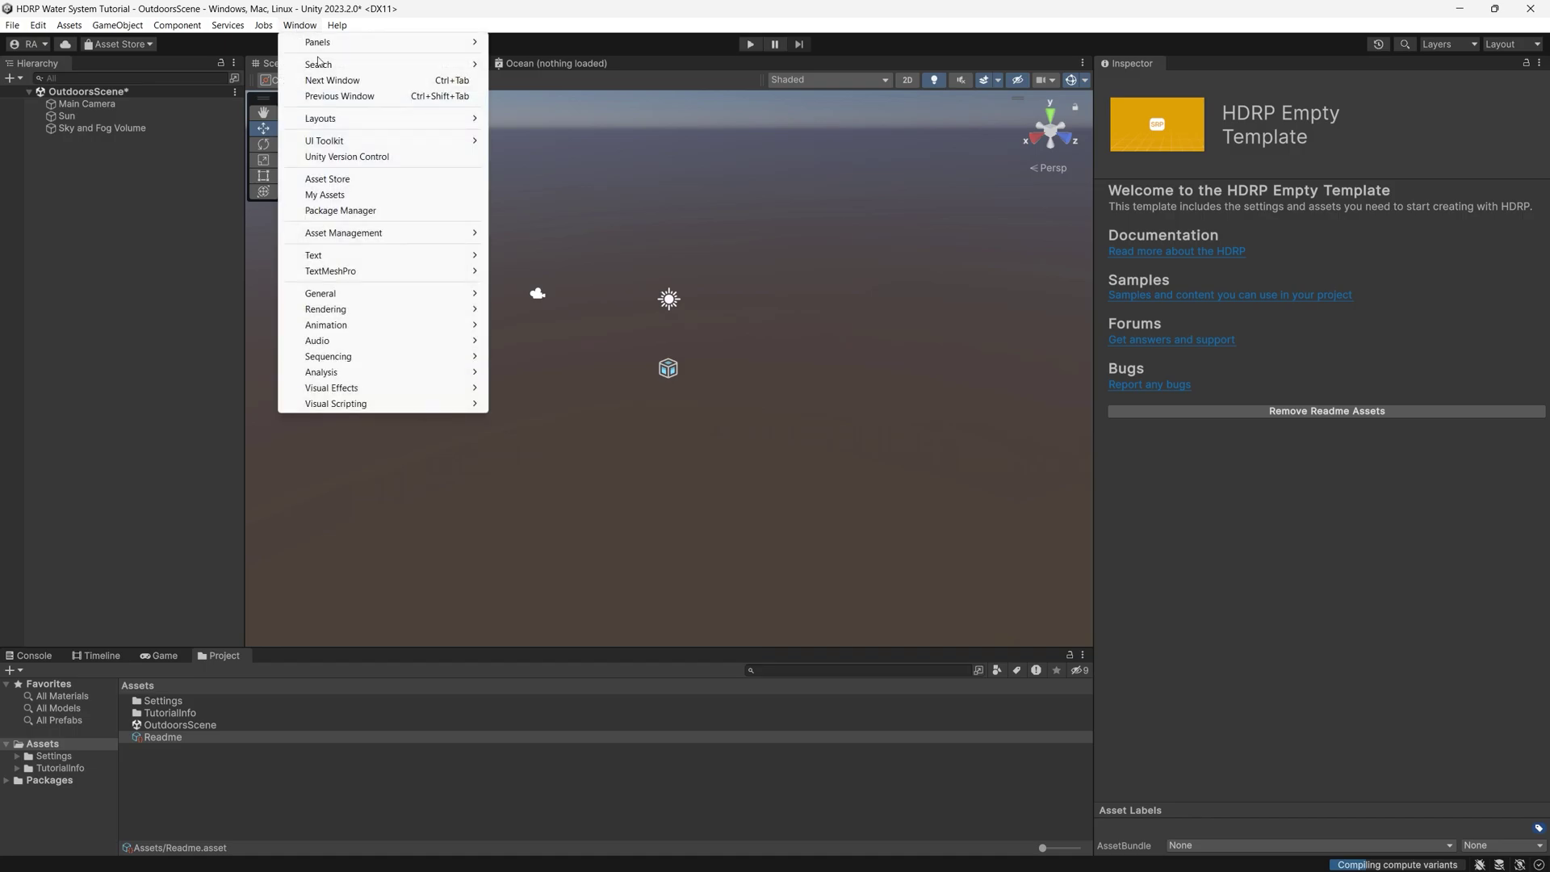
click(340, 212)
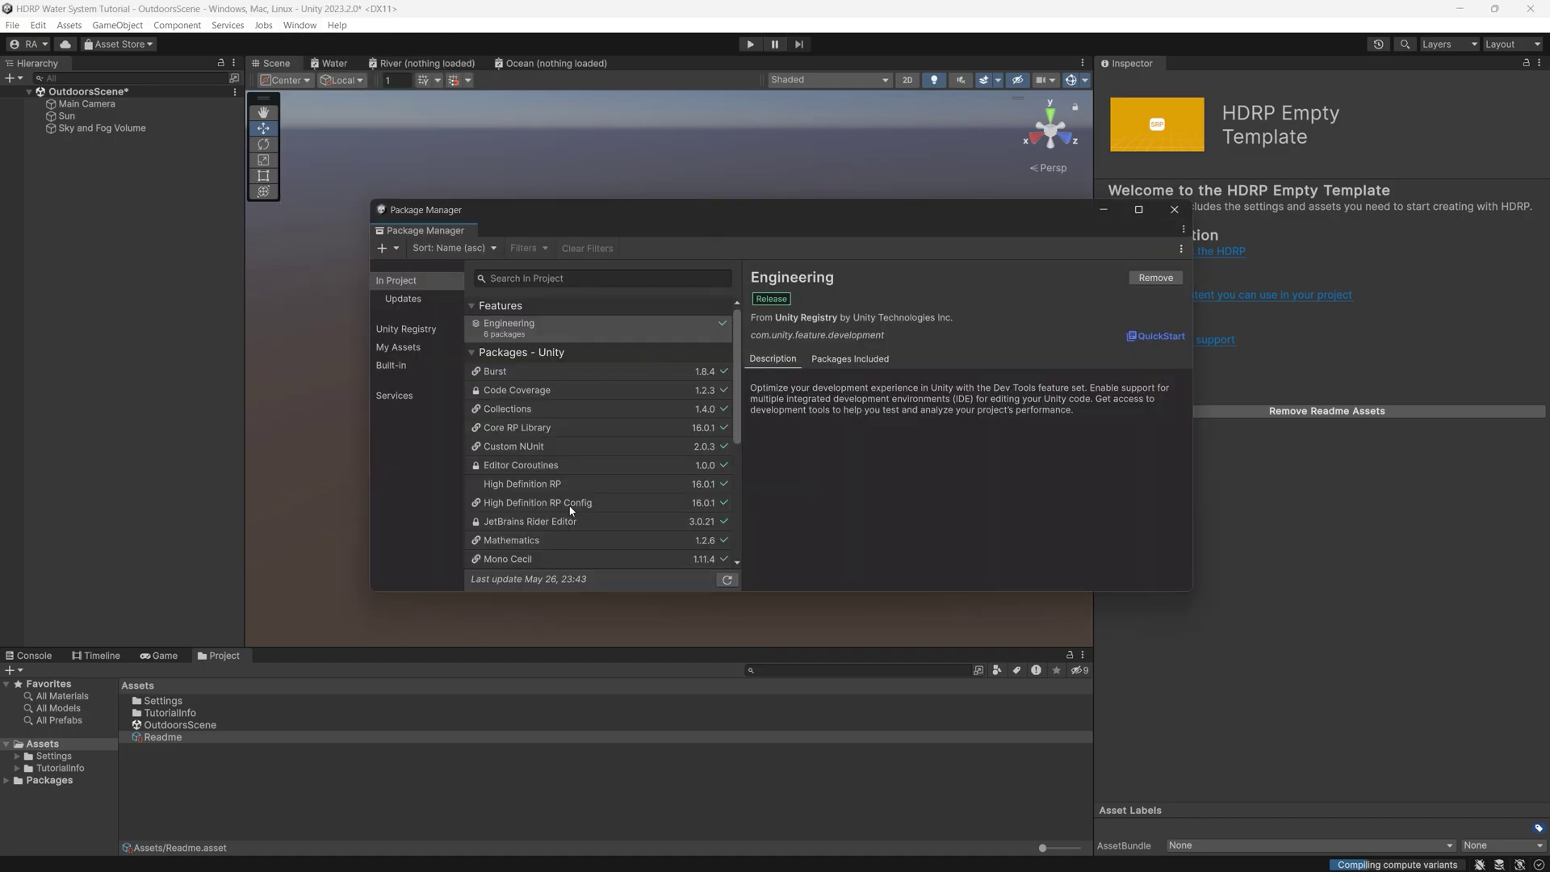
click(555, 487)
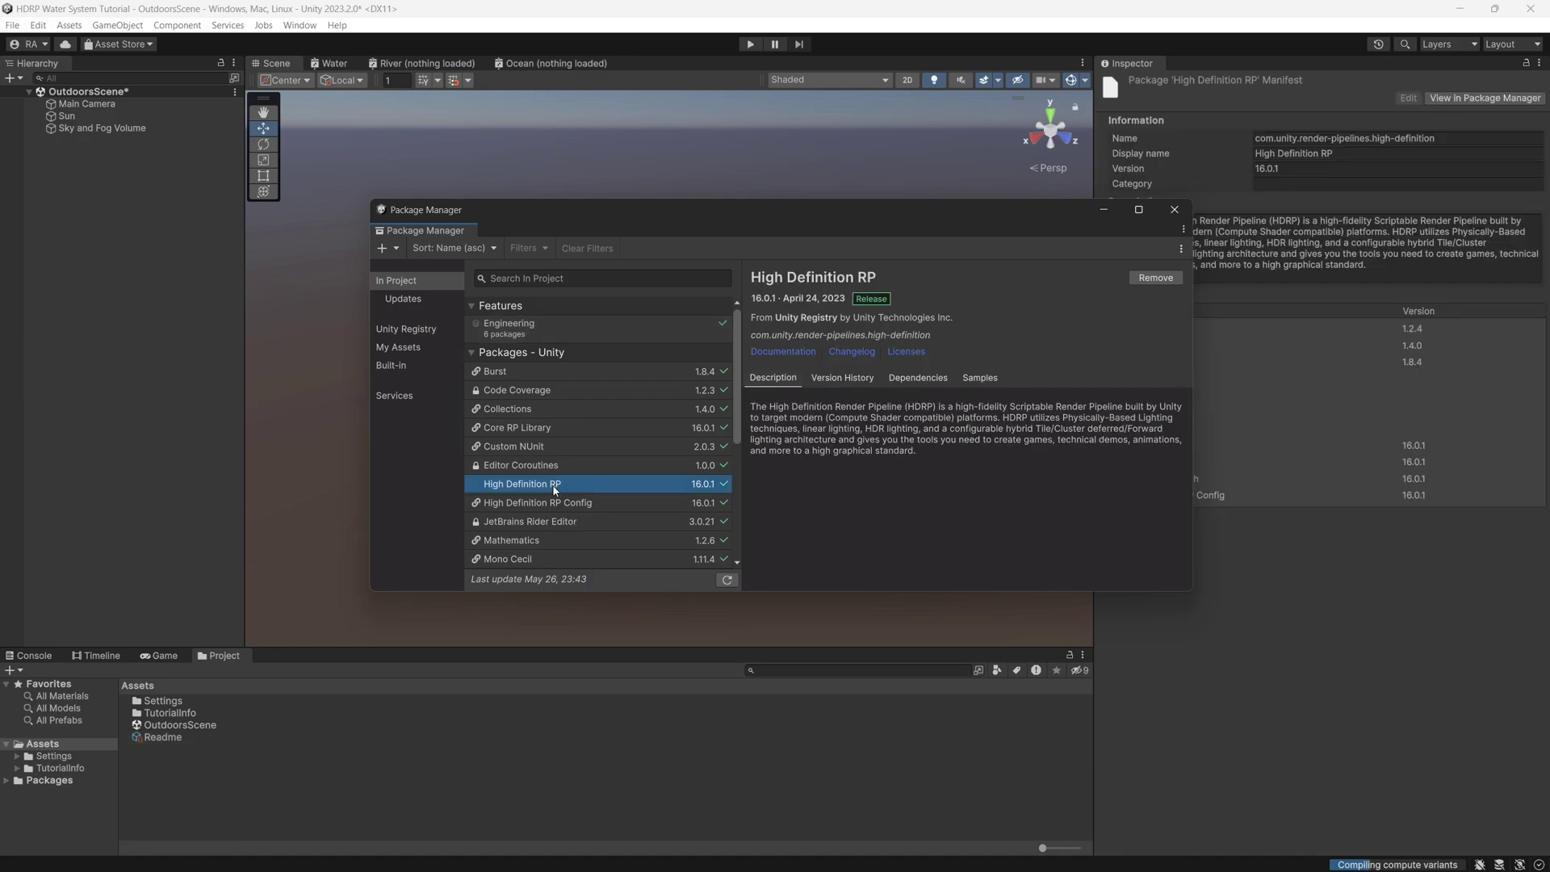
click(979, 377)
scroll(1135, 466, down, 3)
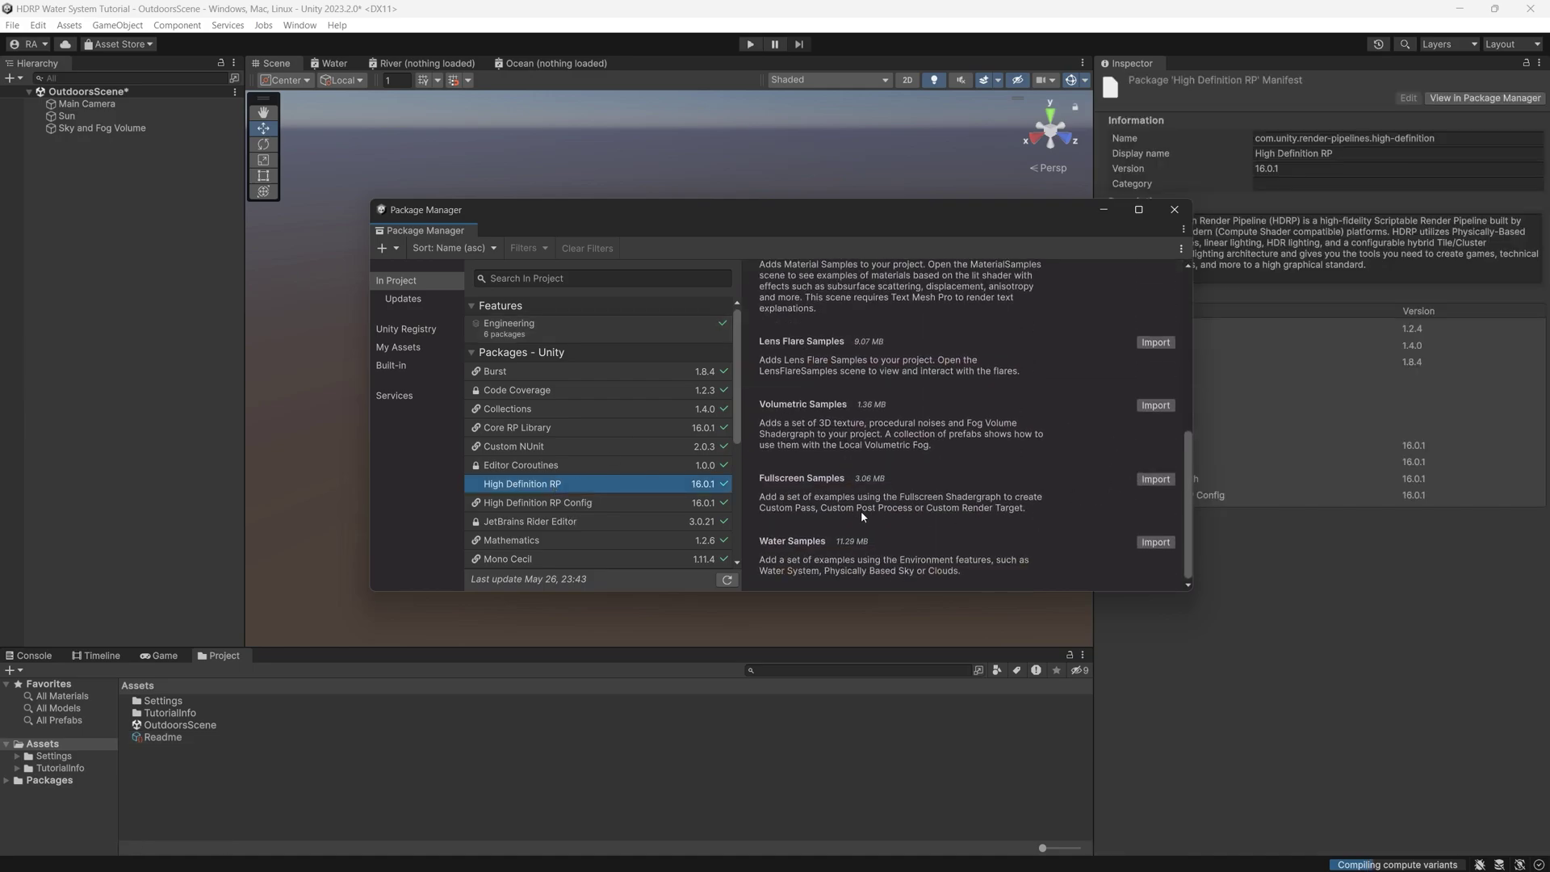
click(1155, 543)
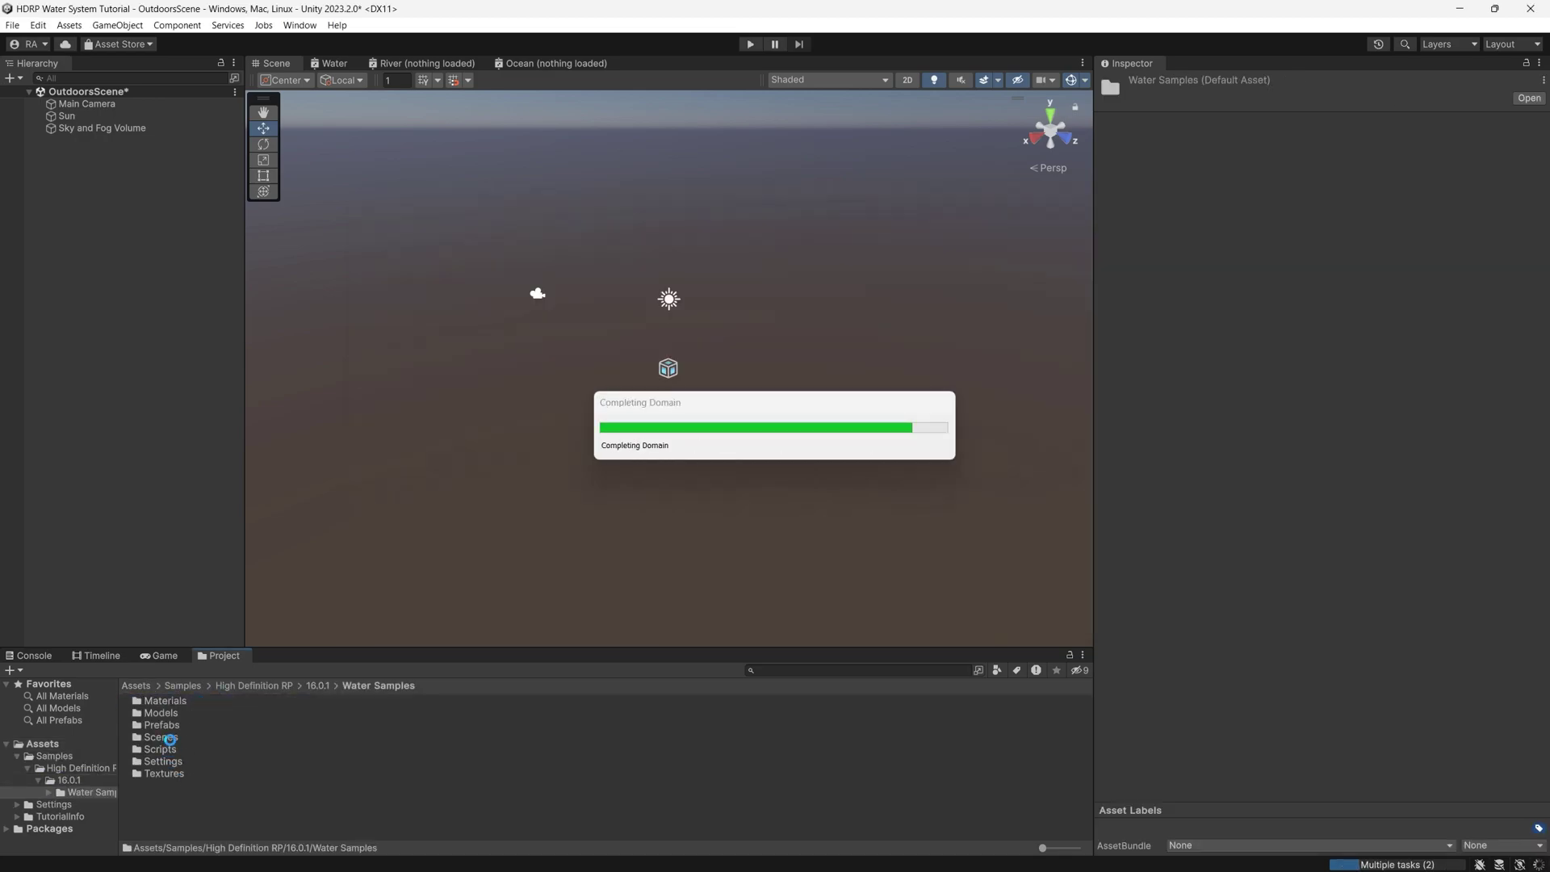
Step: Open the Island sample scene from the water samples' Scenes folder without saving the current scene
double_click(169, 737)
double_click(162, 713)
click(814, 474)
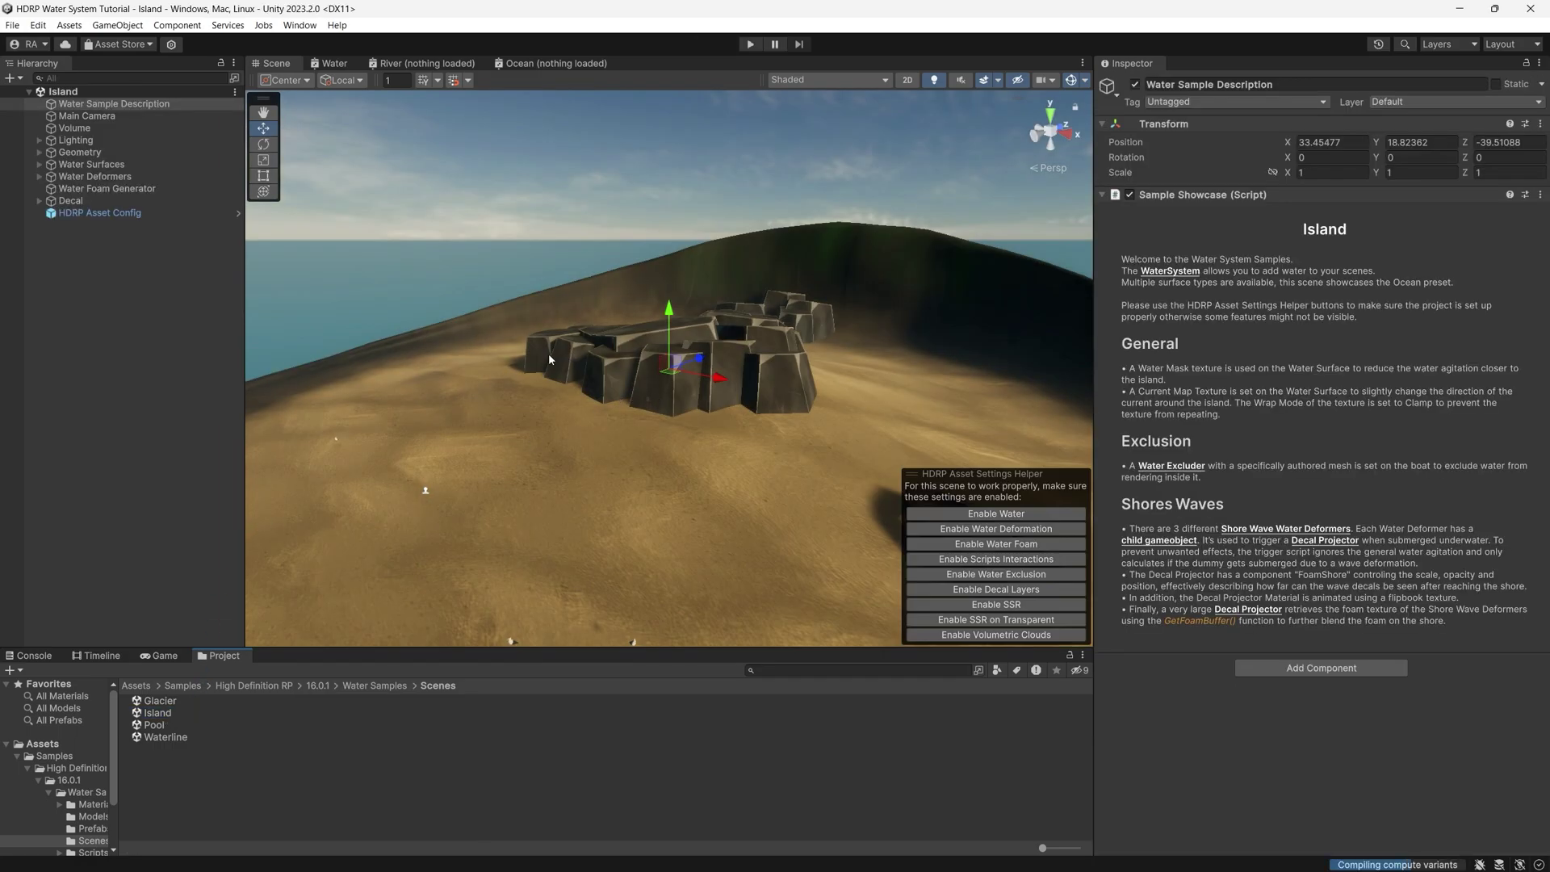
Step: Orbit around the island, then enable Water Deformation in the HDRP settings
right_drag(521, 348, 607, 356)
alt+drag(609, 358, 569, 392)
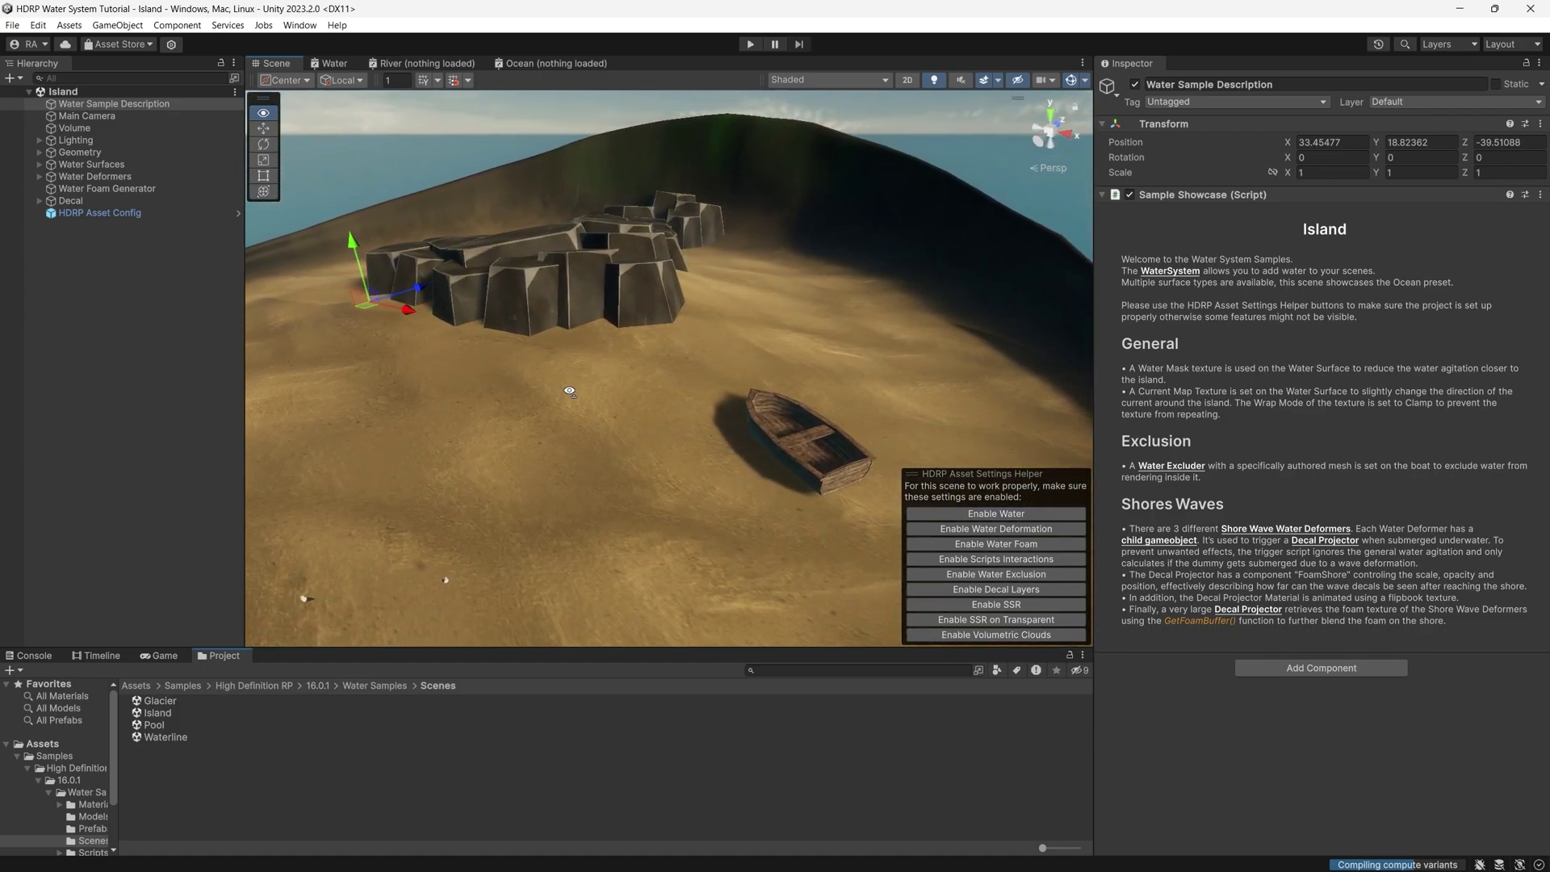
right_drag(569, 391, 569, 439)
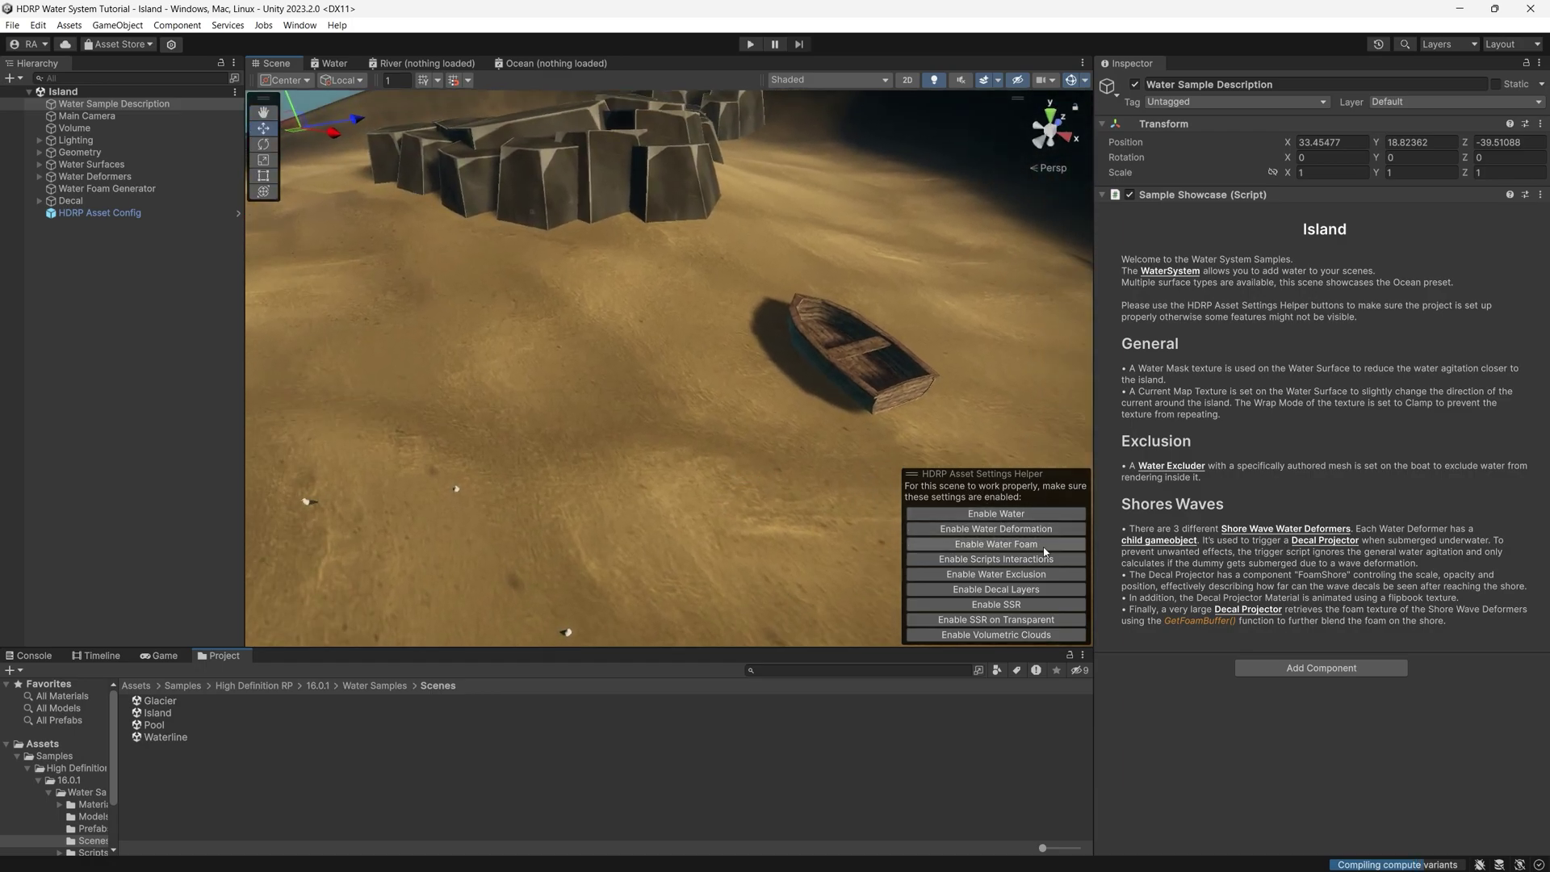
click(973, 531)
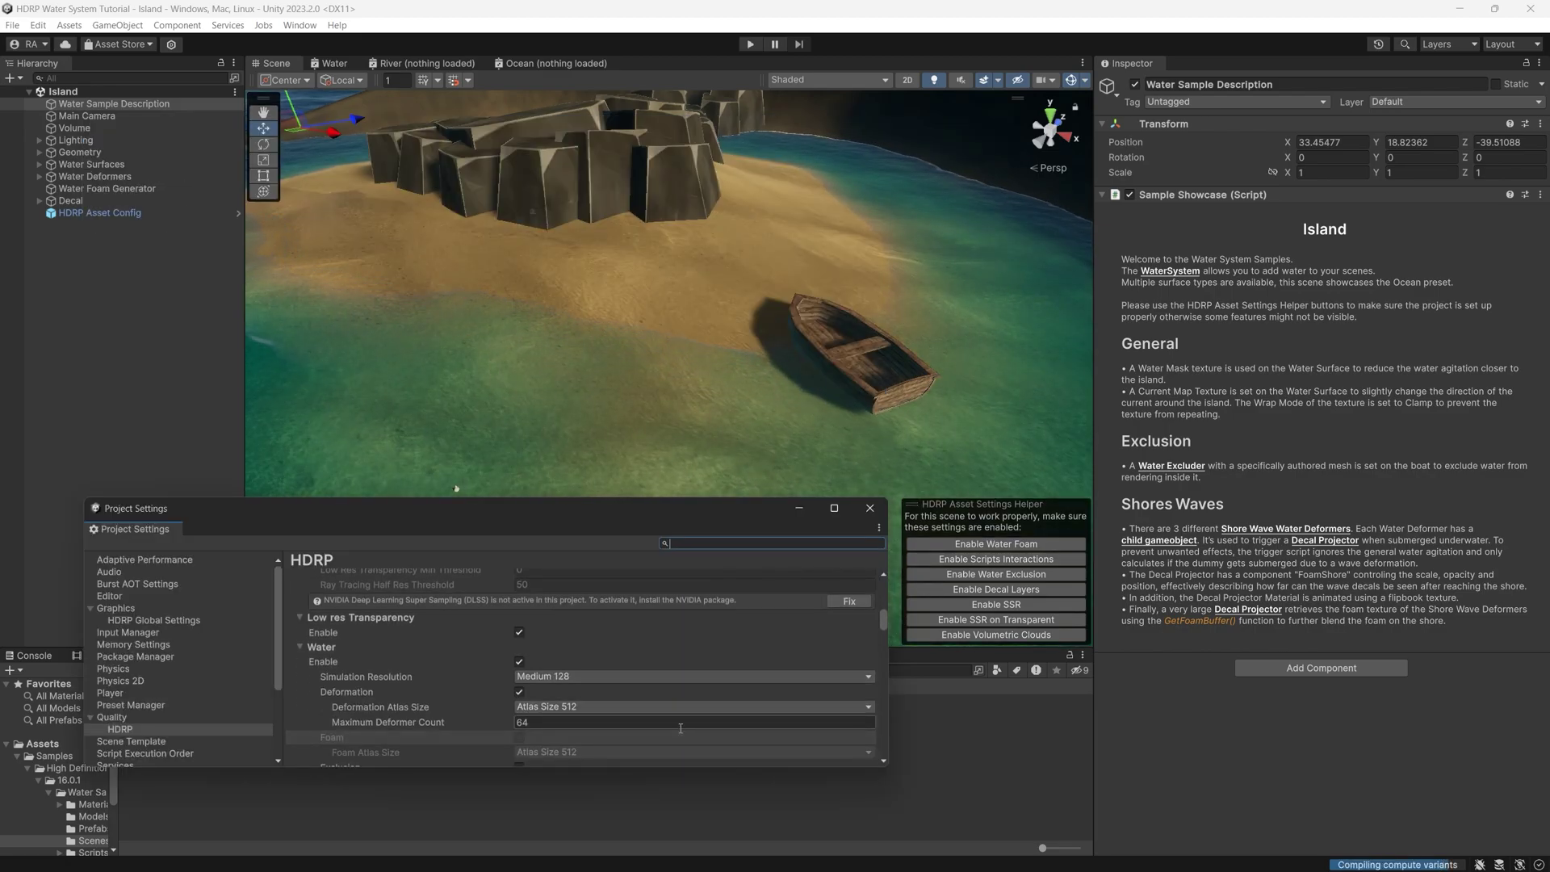
Step: Turn on water foam, script interactions, water exclusion, decal layers and screen-space reflections in HDRP
click(519, 737)
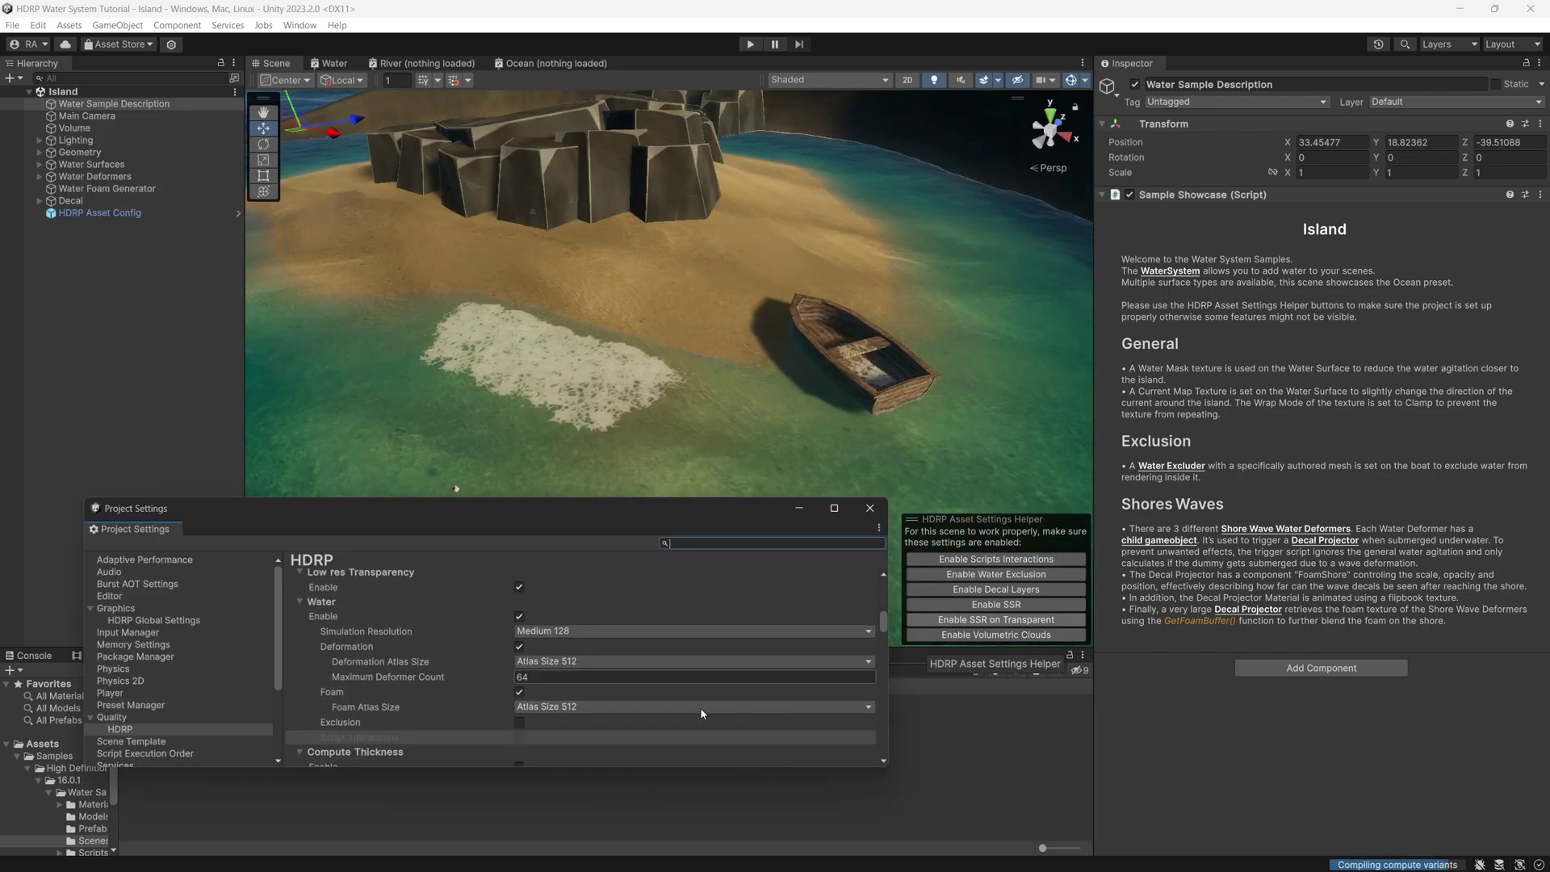
click(519, 722)
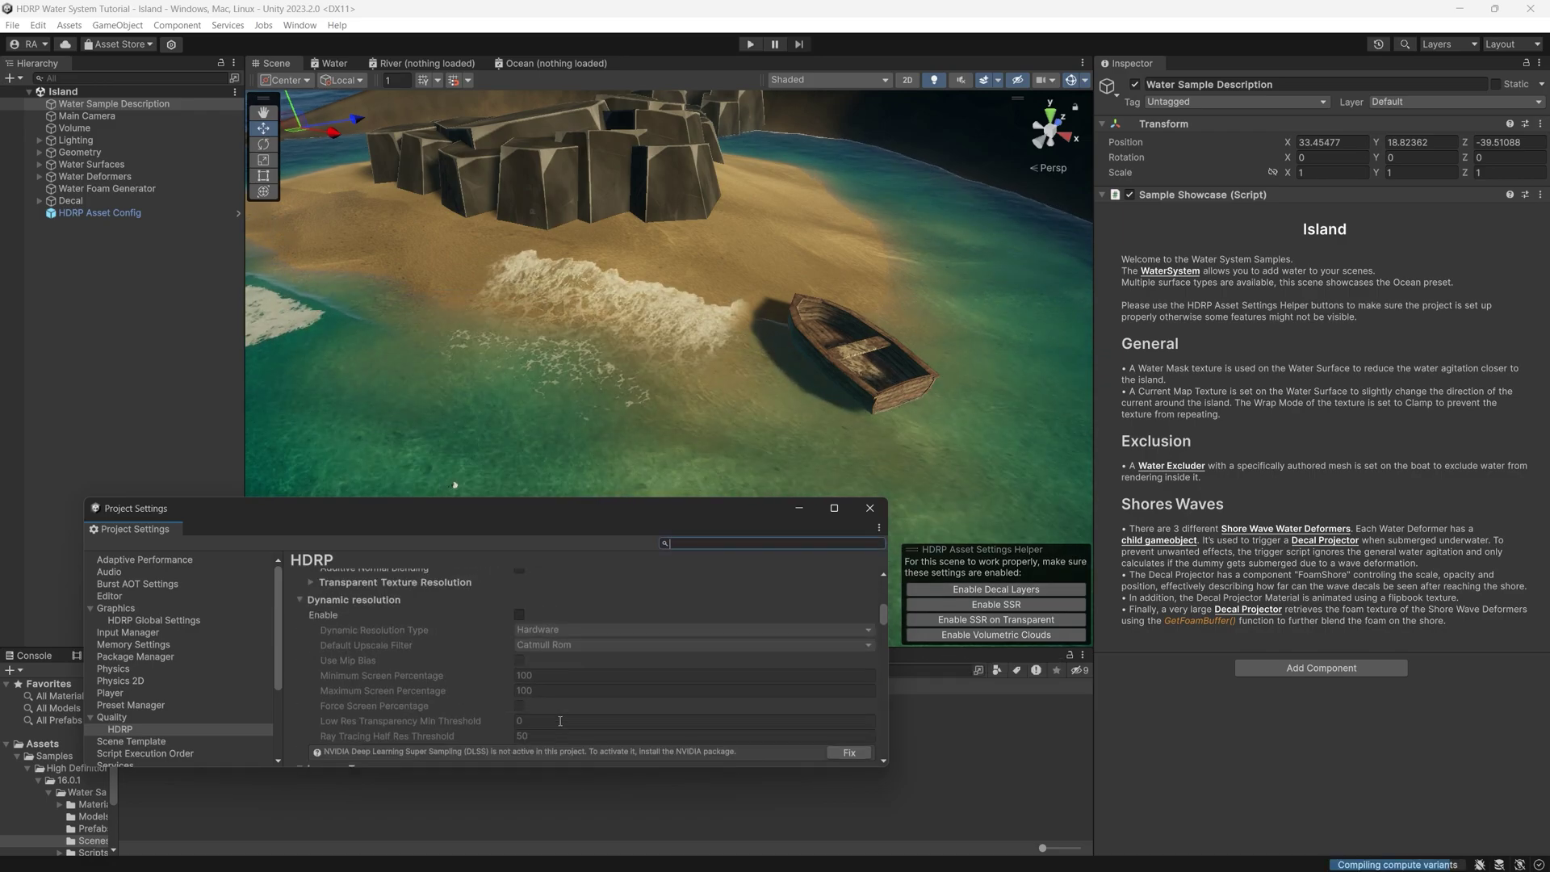
scroll(540, 686, up, 2)
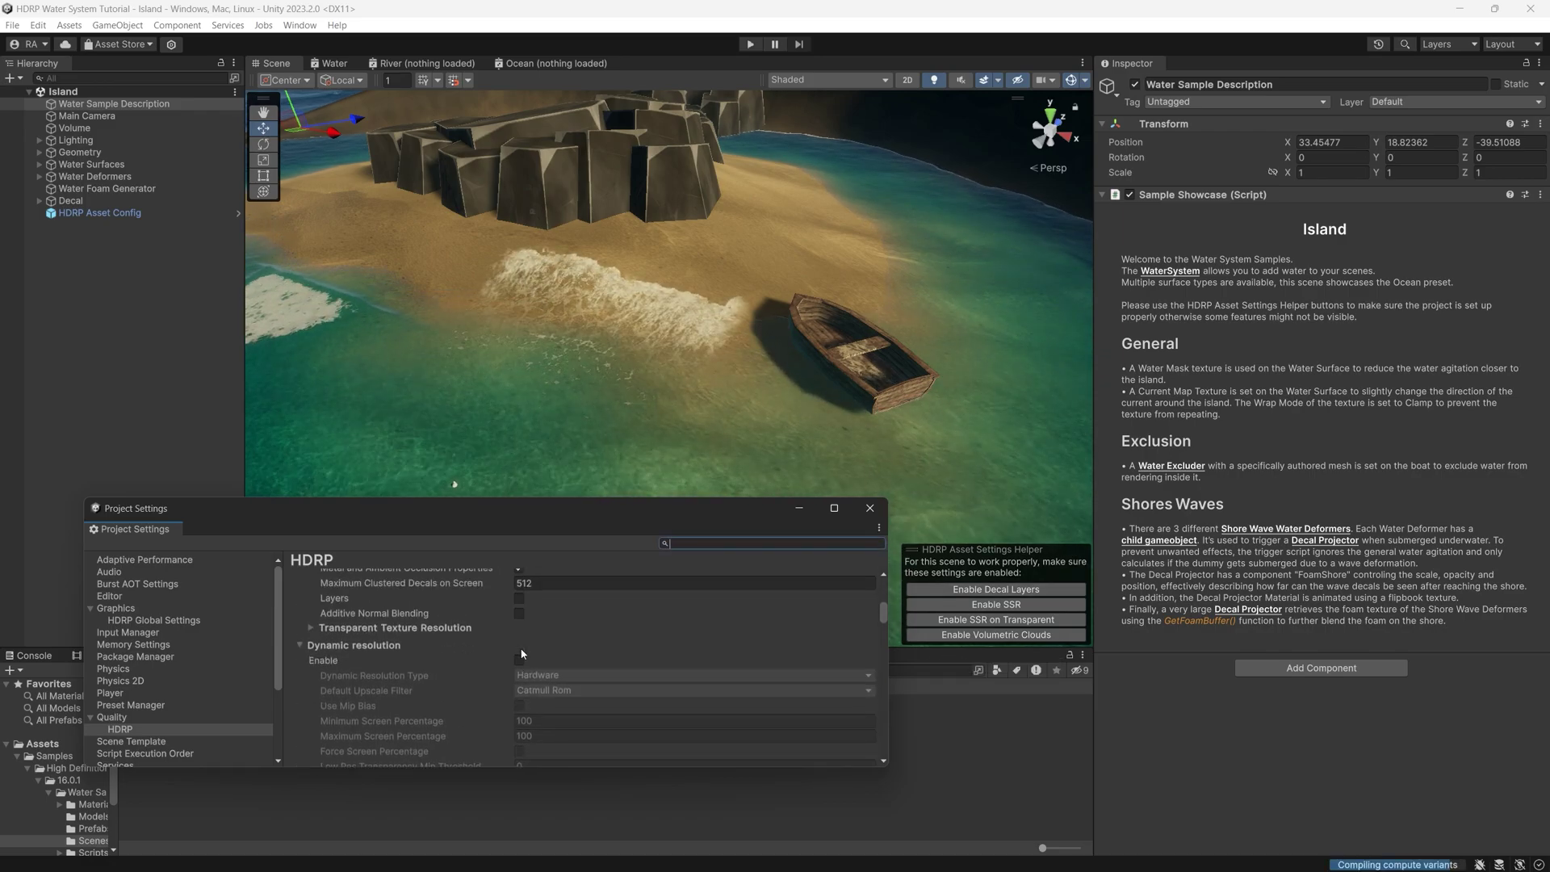
click(517, 598)
scroll(528, 689, down, 6)
scroll(531, 699, down, 5)
click(519, 733)
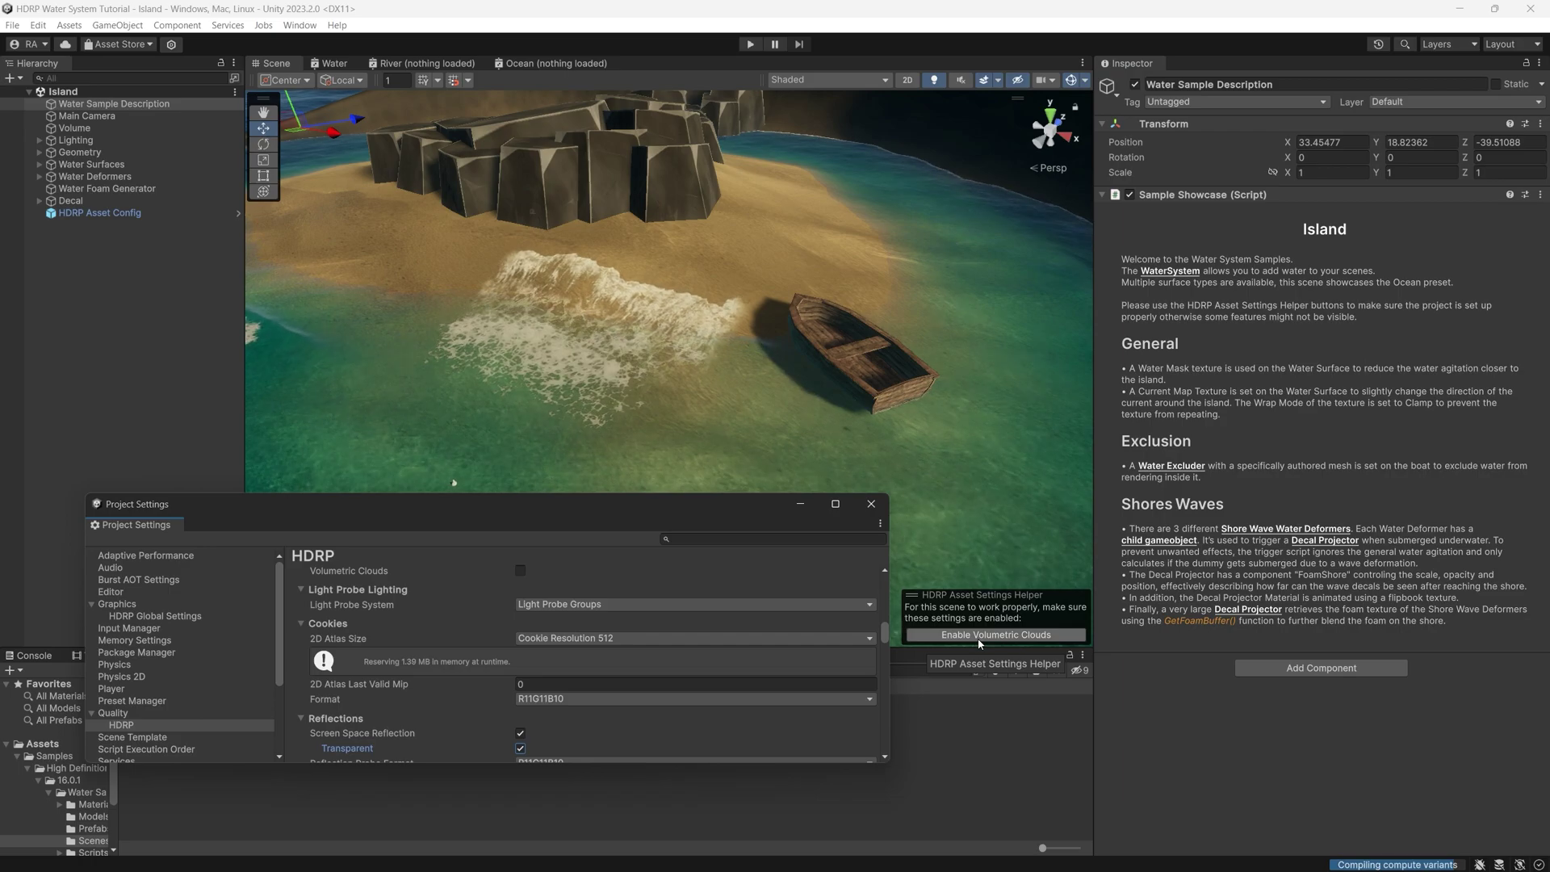
scroll(665, 723, down, 3)
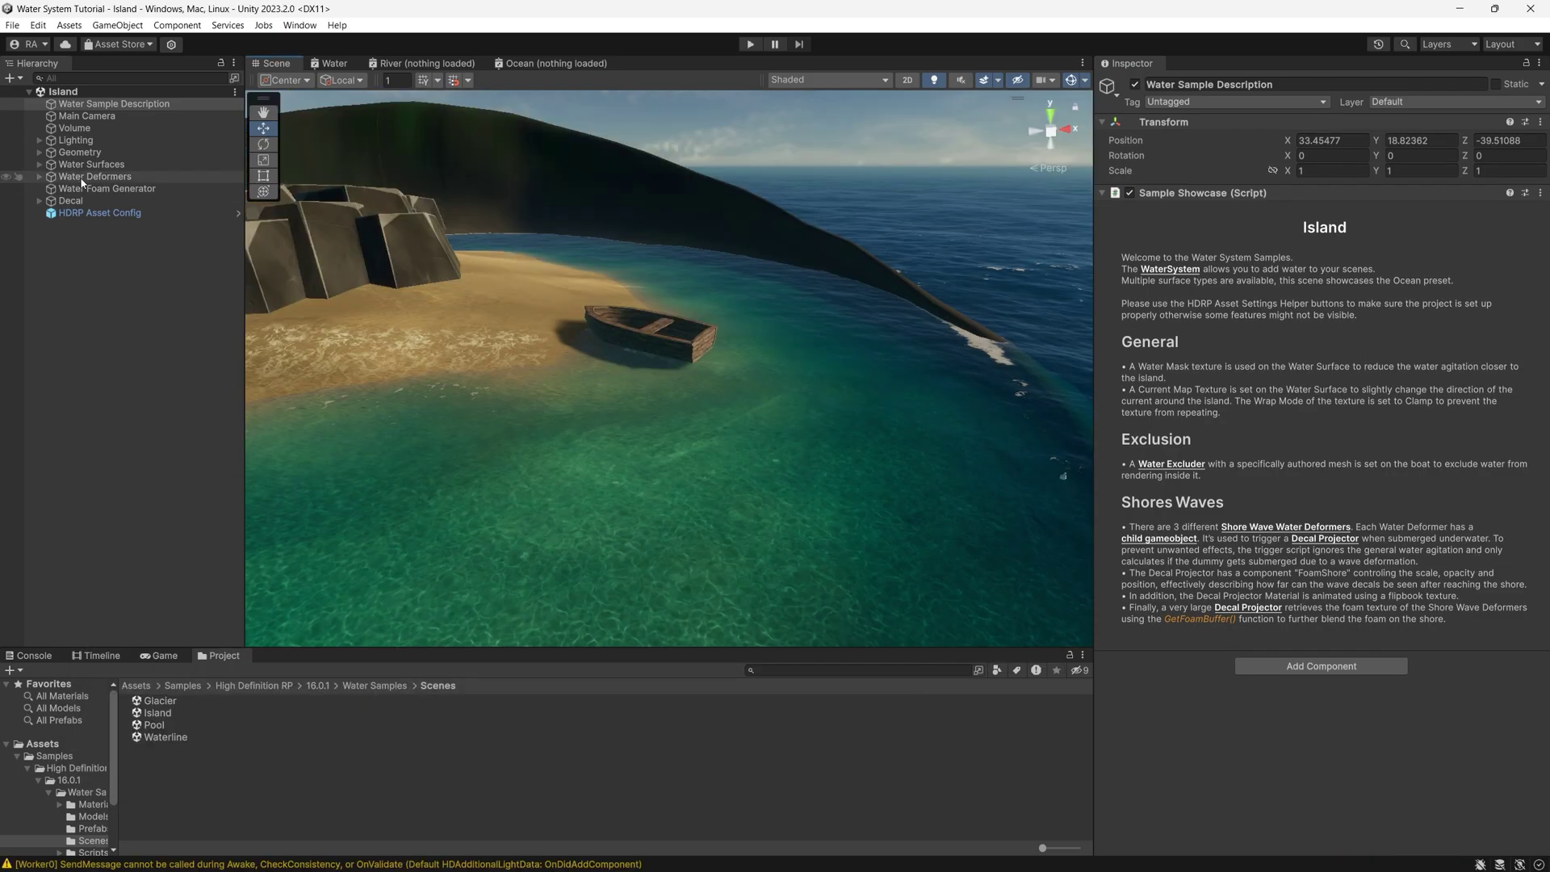
click(78, 166)
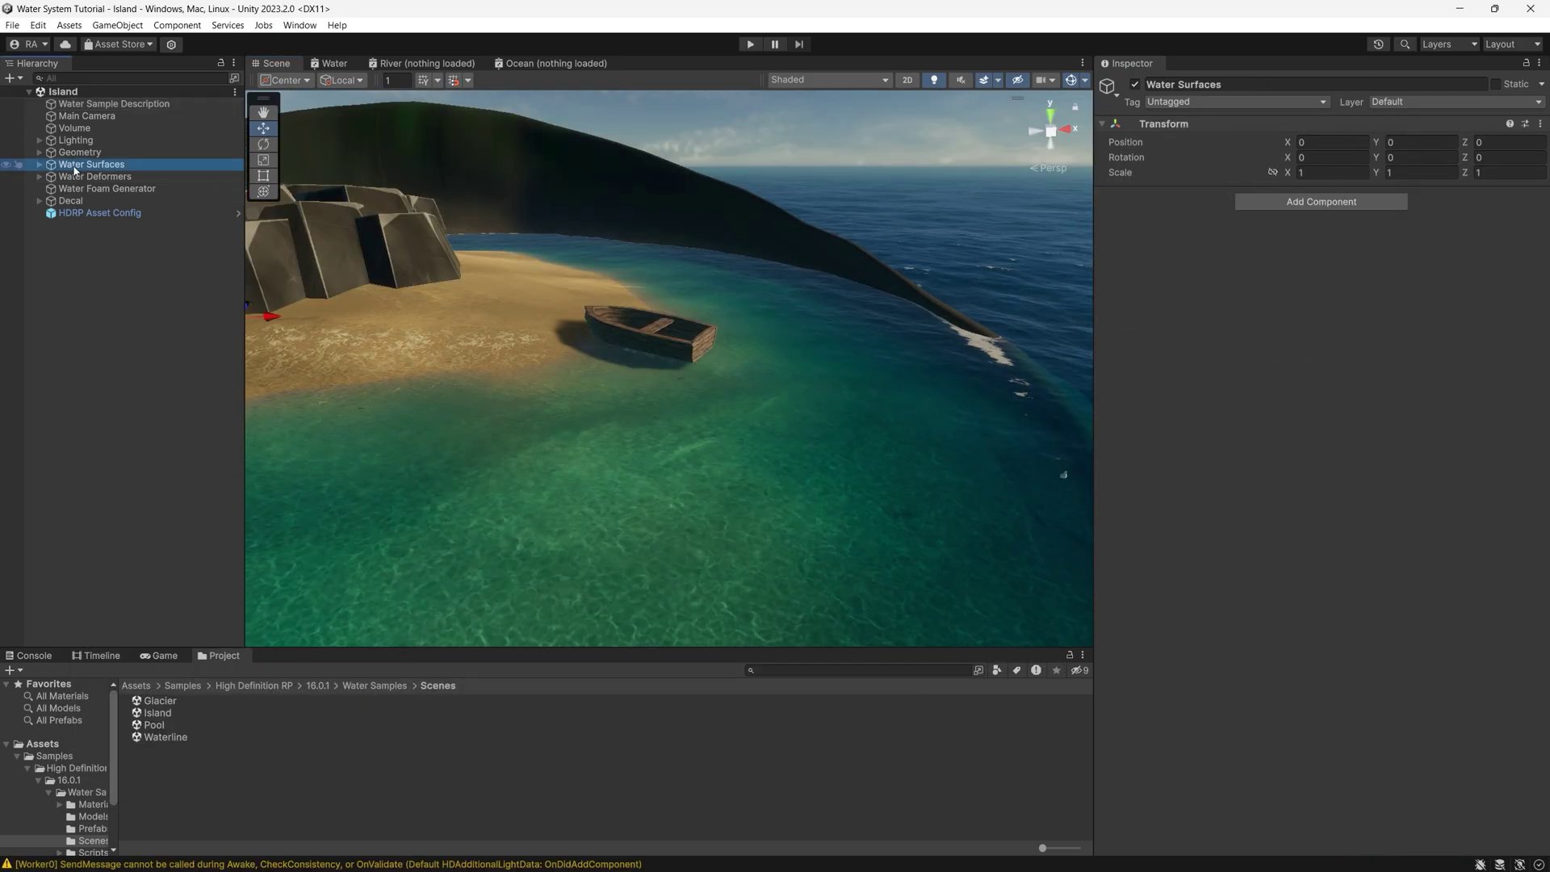
click(75, 179)
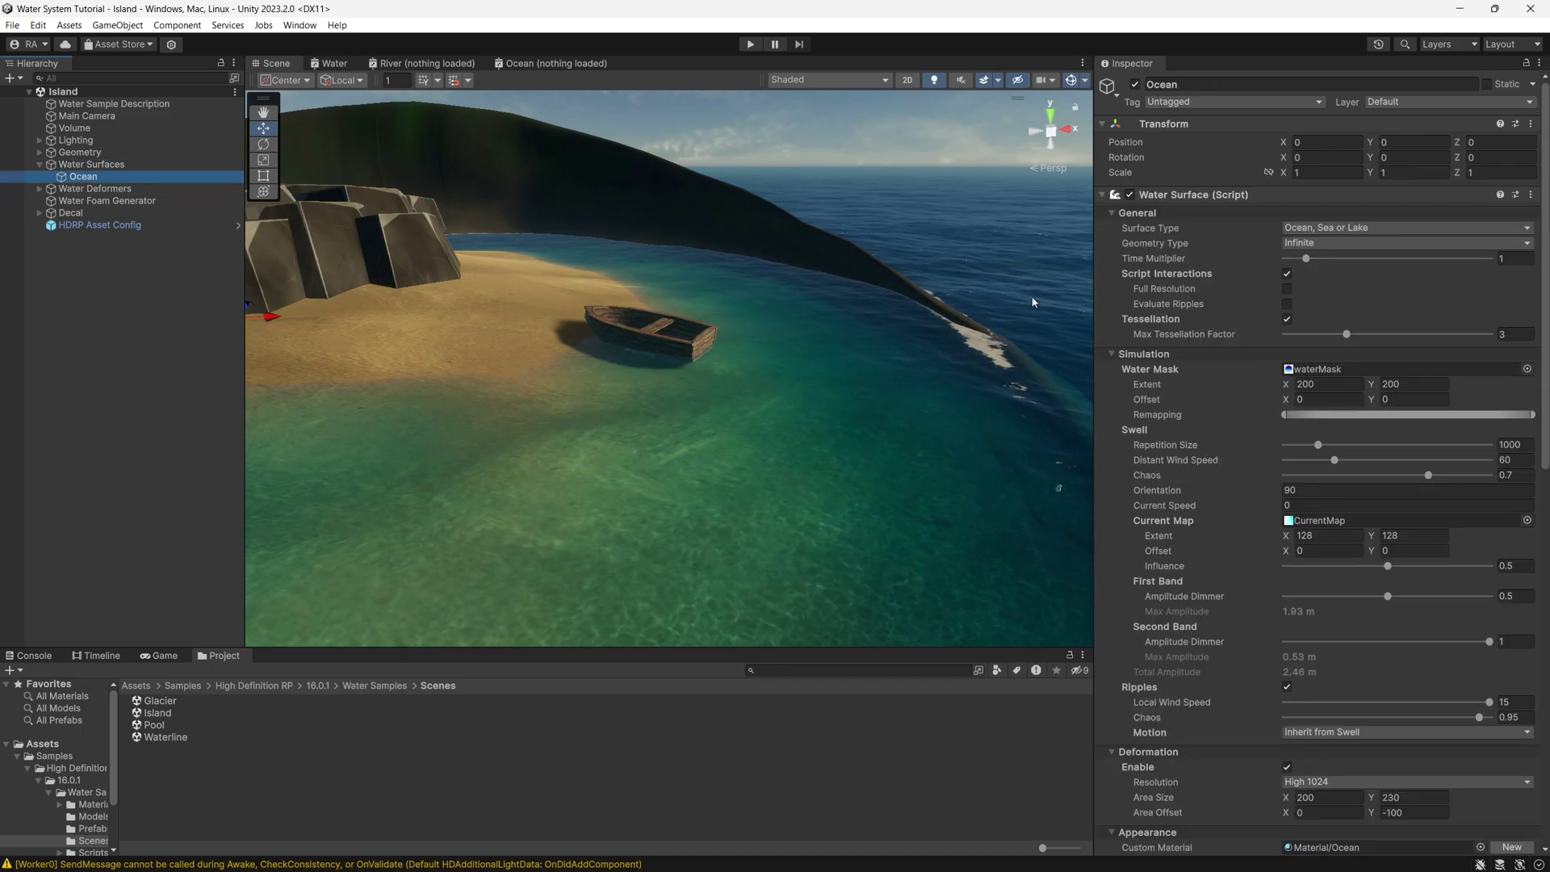
scroll(1174, 347, down, 3)
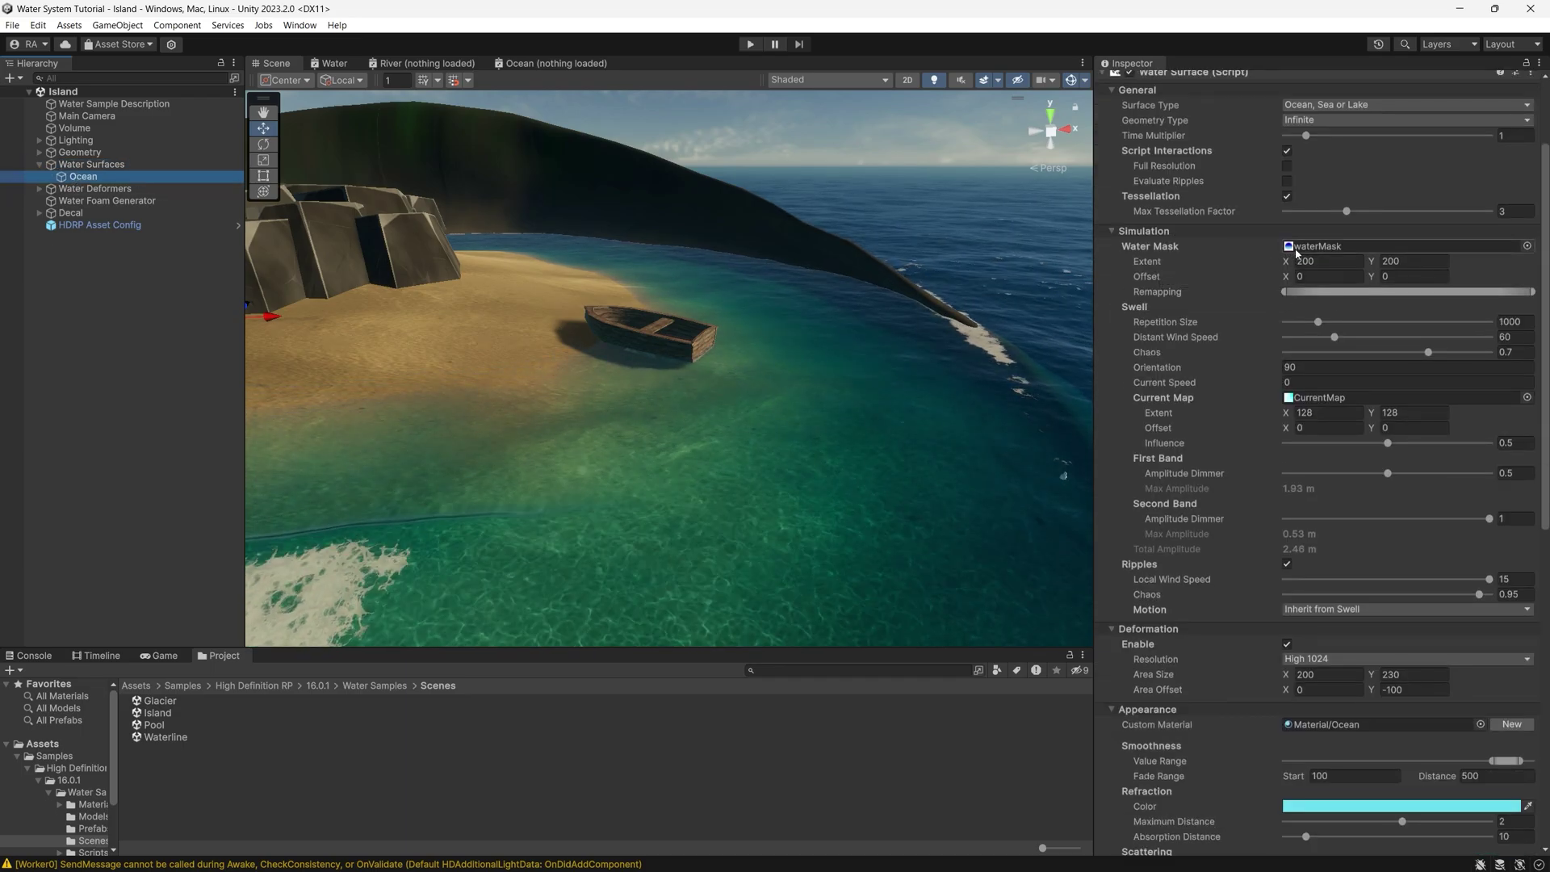
click(1296, 252)
alt+drag(295, 292, 775, 304)
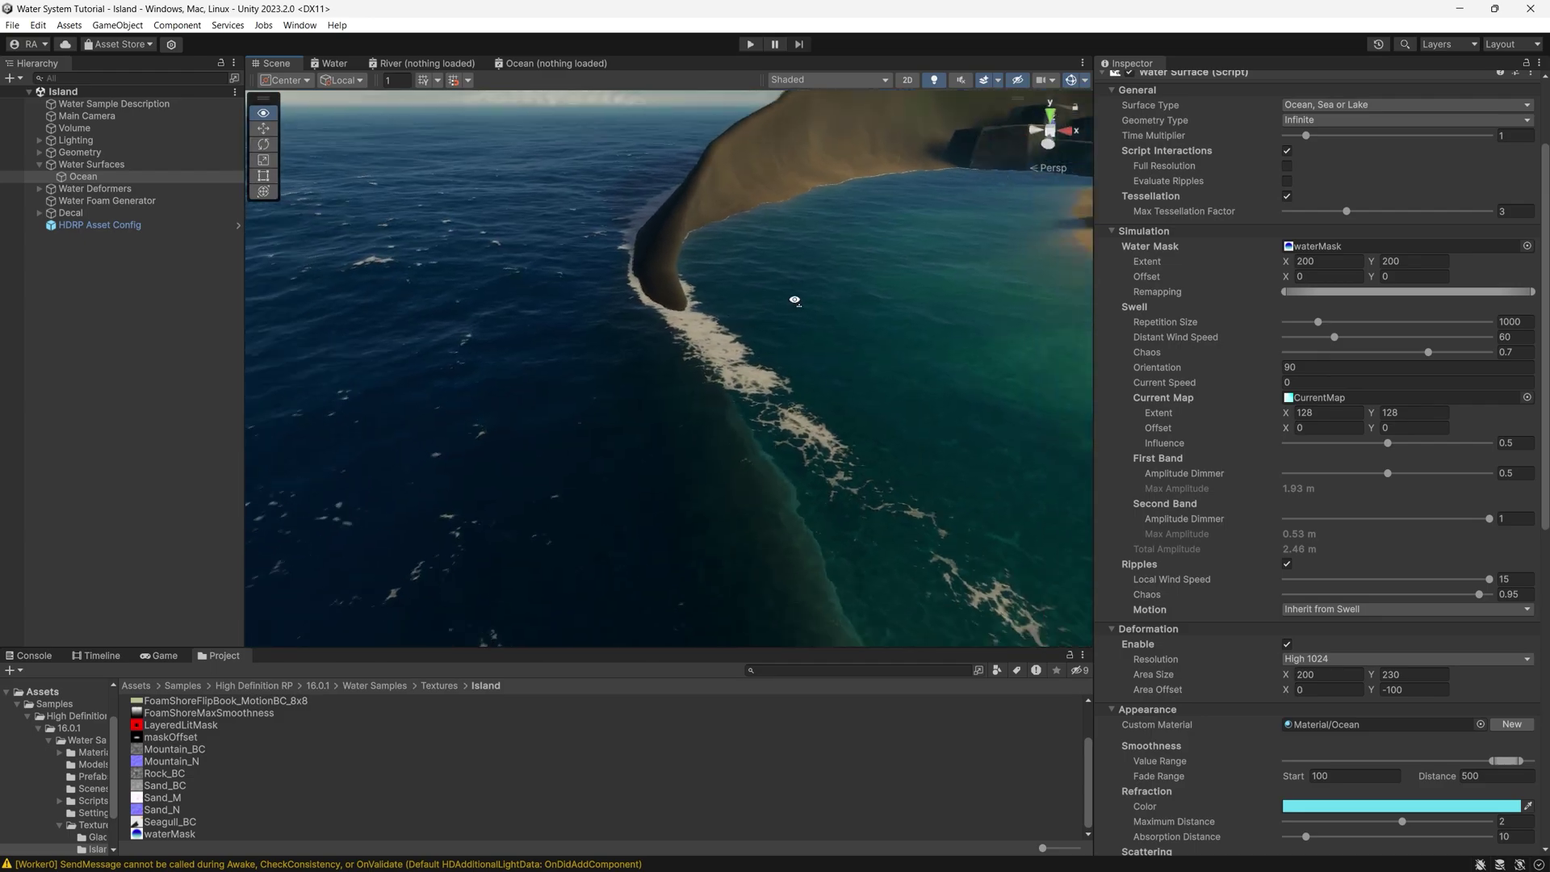
alt+drag(879, 318, 824, 331)
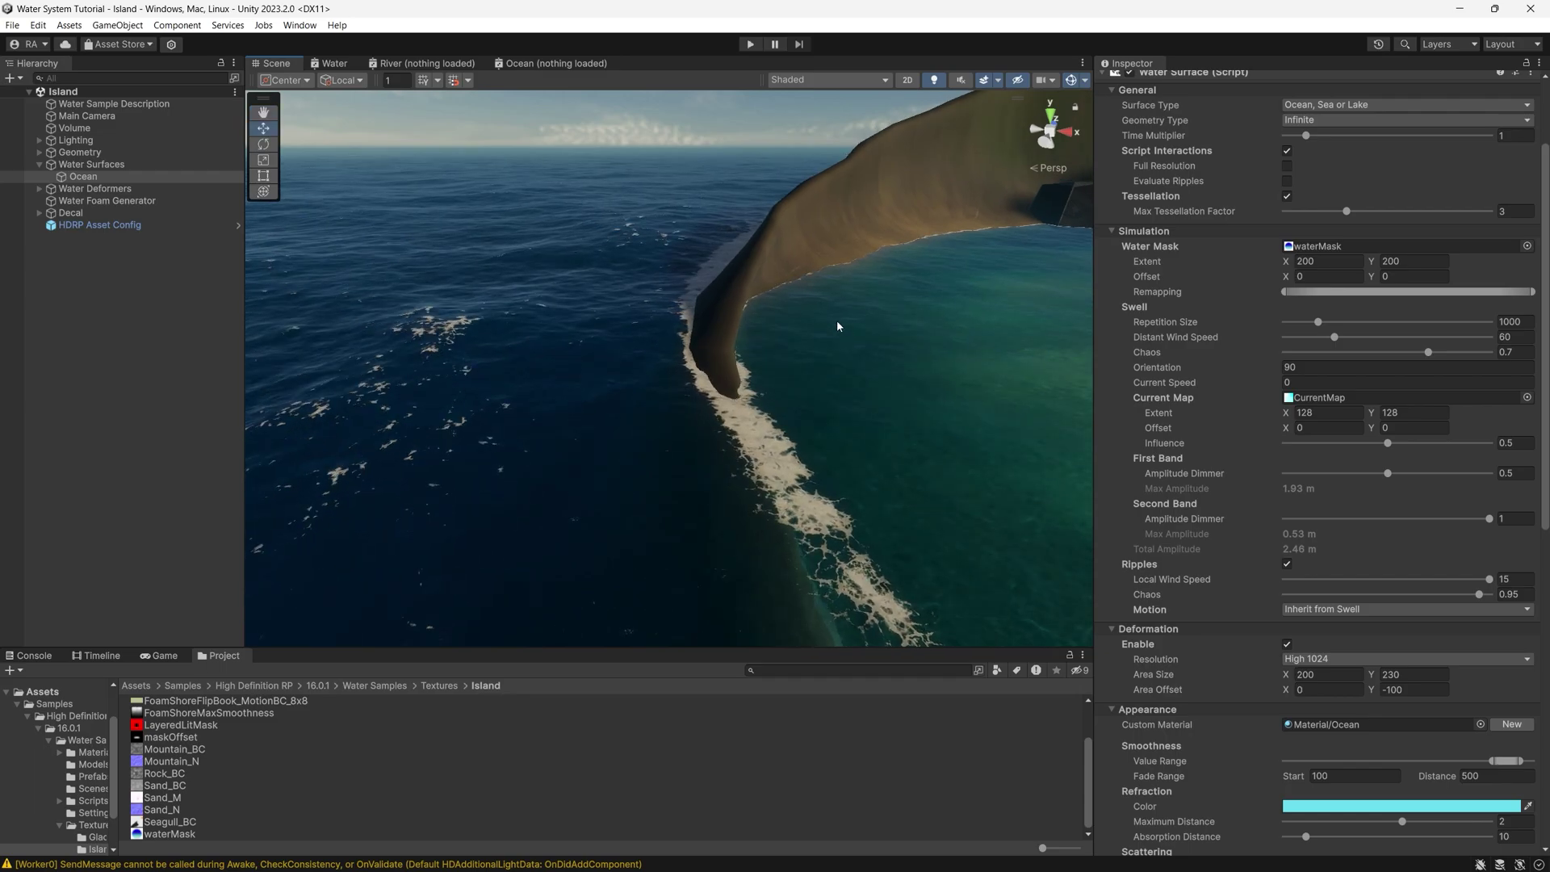
Step: Remove the ocean's water mask to compare the water, then restore it
key(Delete)
alt+drag(791, 347, 879, 338)
alt+drag(768, 401, 1100, 326)
key(ctrl+z)
mouse_move(927, 374)
alt+mouse_down()
mouse_move(708, 356)
mouse_move(924, 350)
mouse_move(864, 269)
mouse_move(831, 391)
mouse_move(572, 371)
mouse_move(561, 339)
mouse_move(543, 353)
mouse_move(941, 357)
alt+mouse_up()
right_drag(941, 357, 968, 377)
key(w)
Step: Keep distant wind speed at 60 and chaos at 0.7, and rotate swell orientation to 85.72
drag(1333, 336, 1429, 352)
key(ctrl+z)
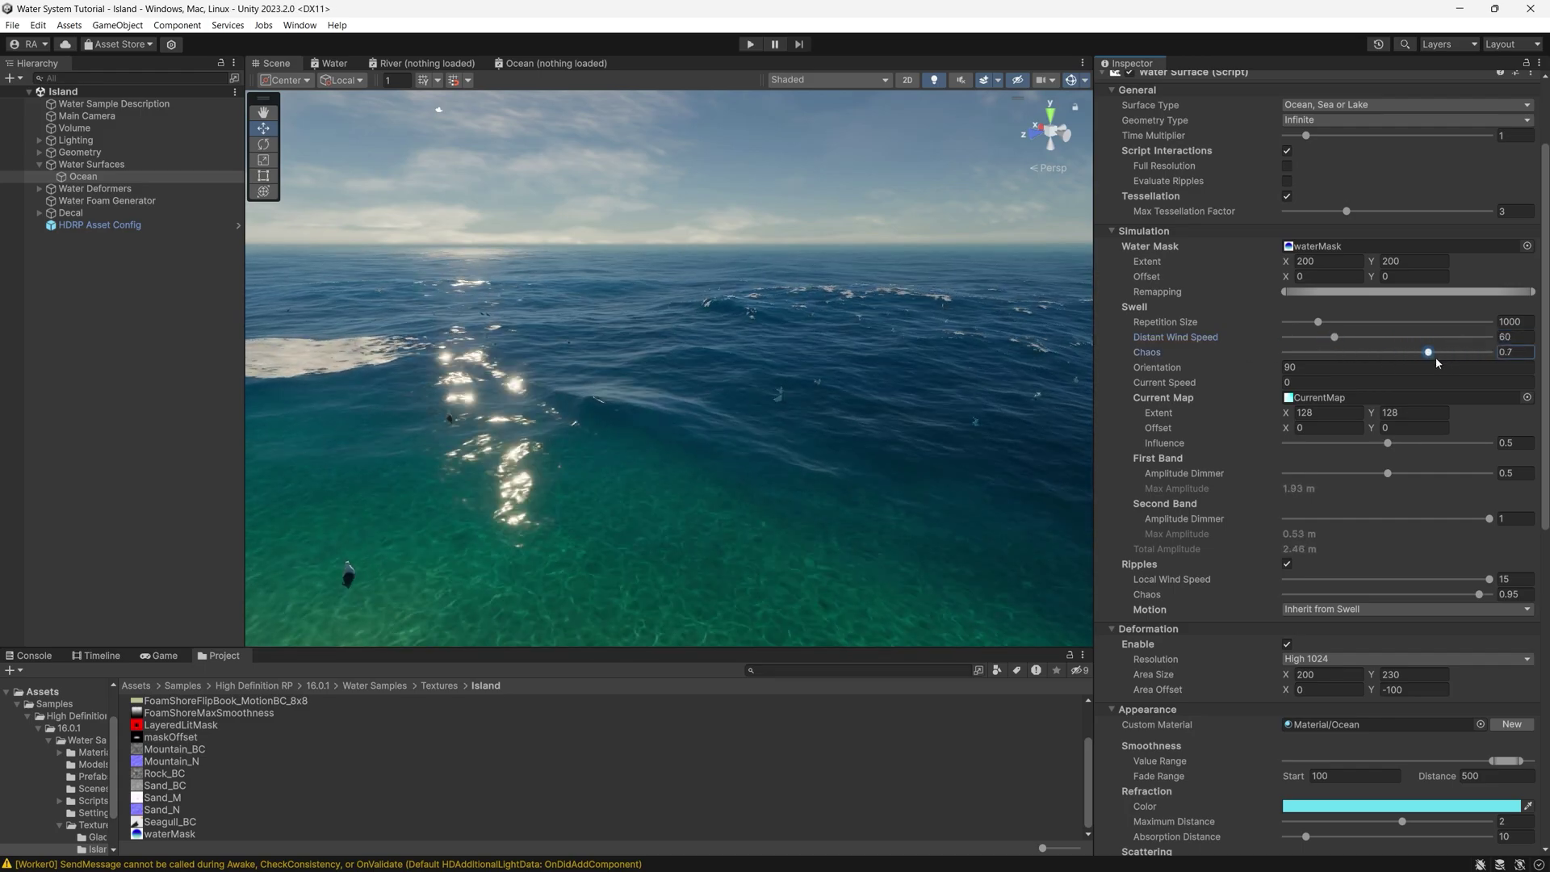
drag(1157, 367, 937, 457)
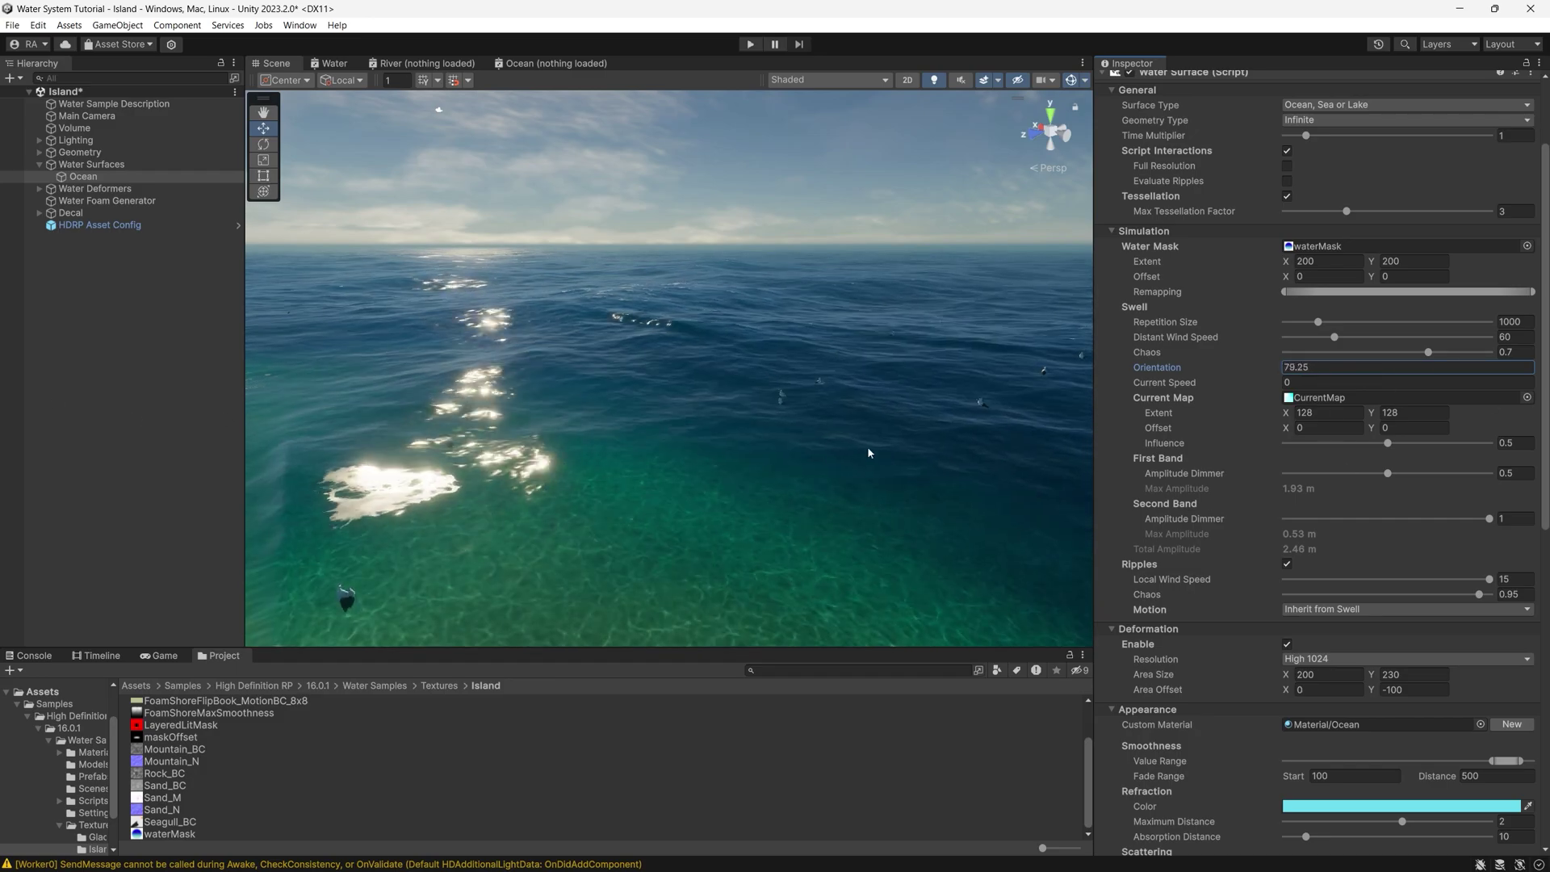
click(1239, 385)
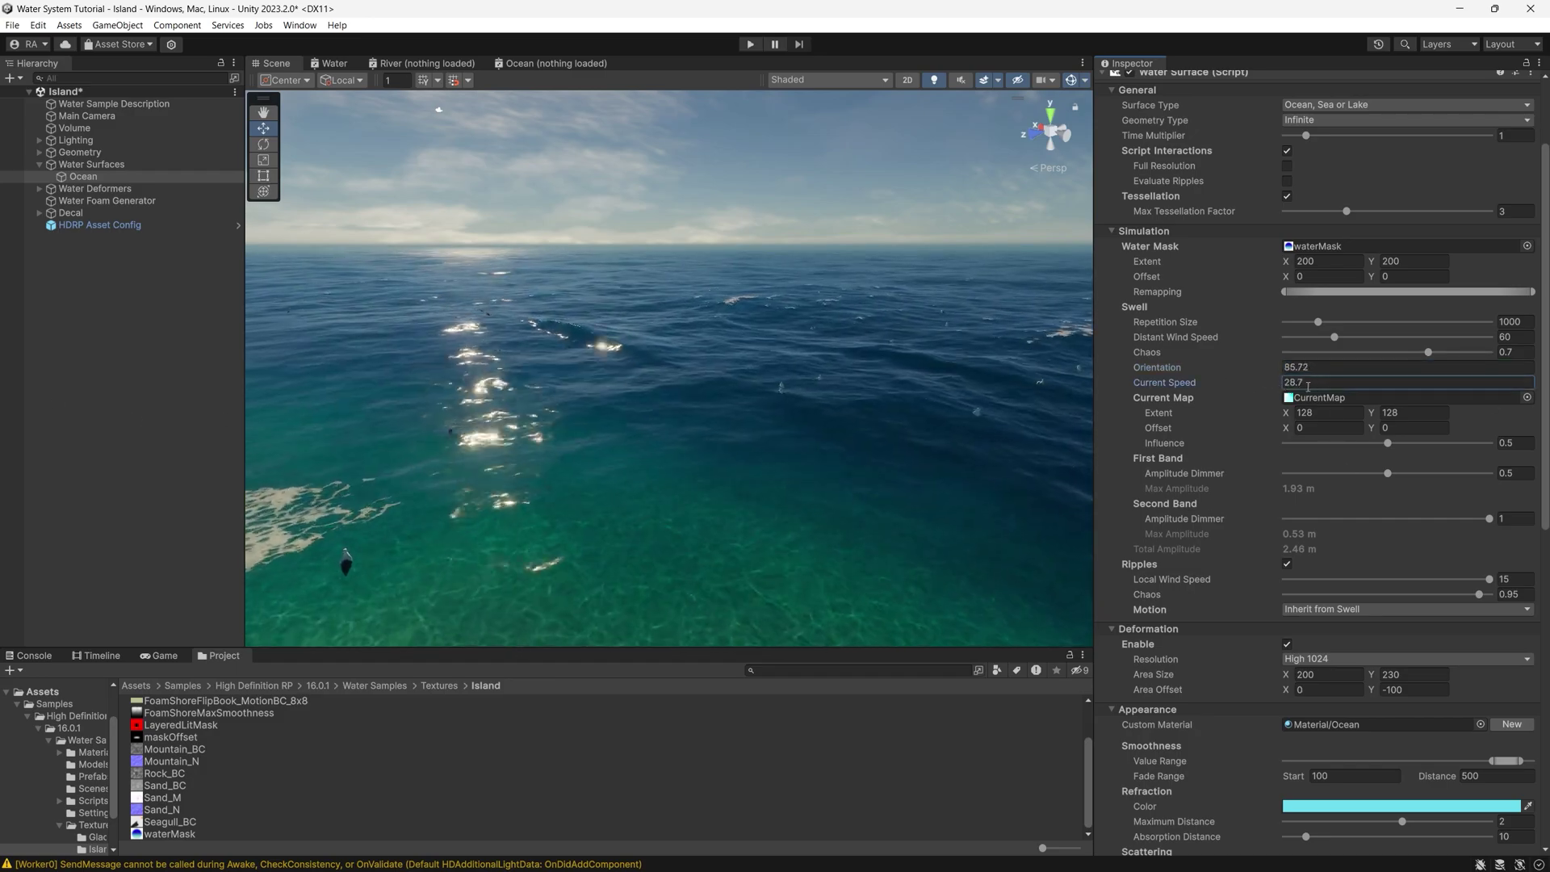
Step: Find the CurrentMap texture among the assets and open it in an image viewer
click(1301, 399)
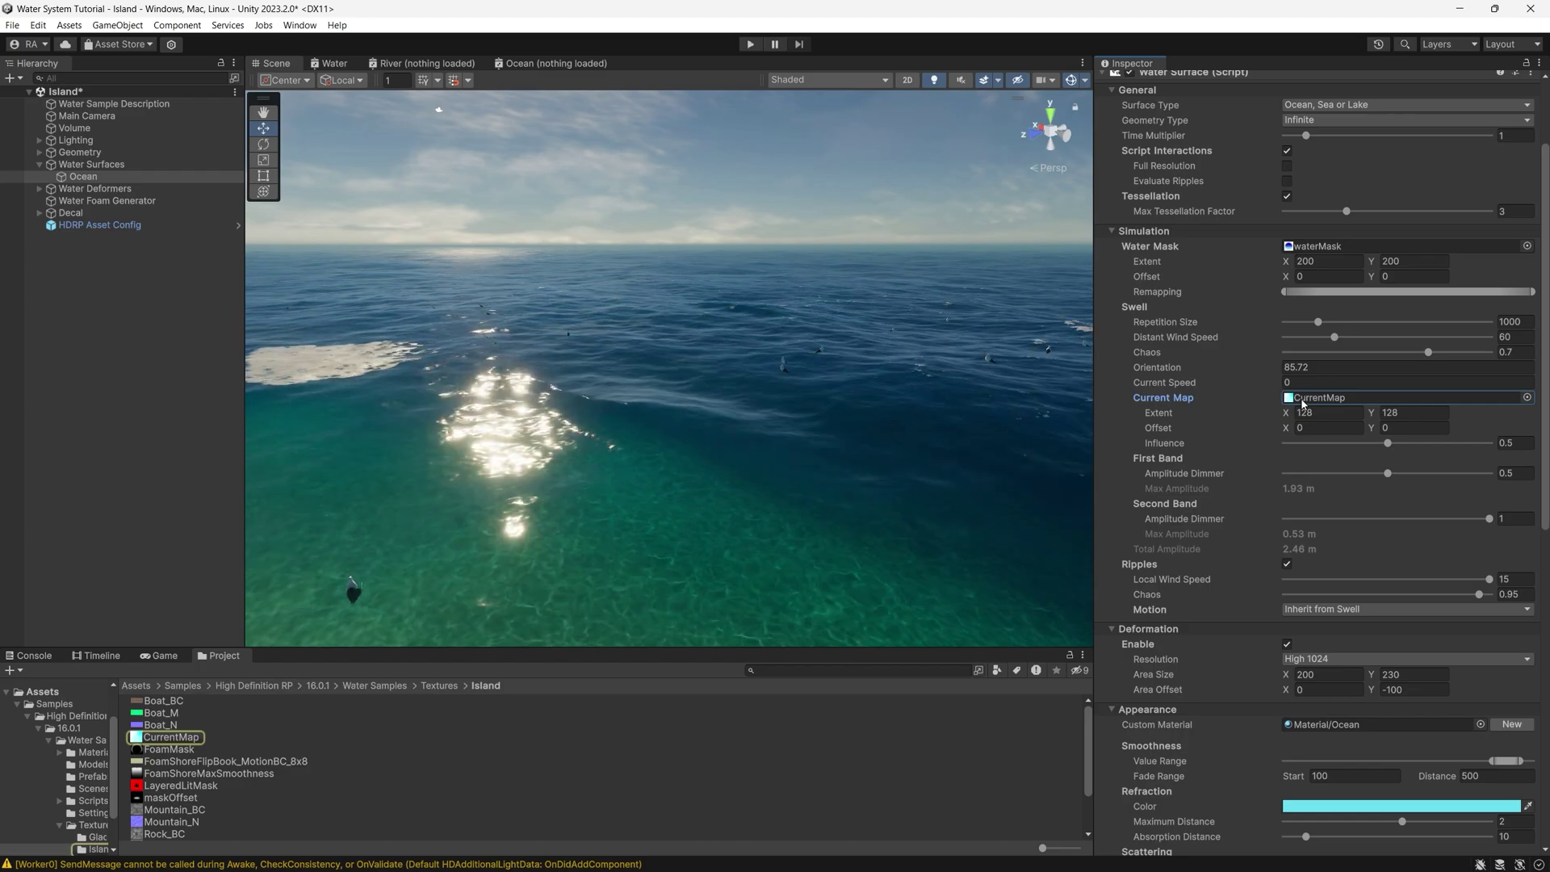
click(1372, 397)
double_click(1340, 404)
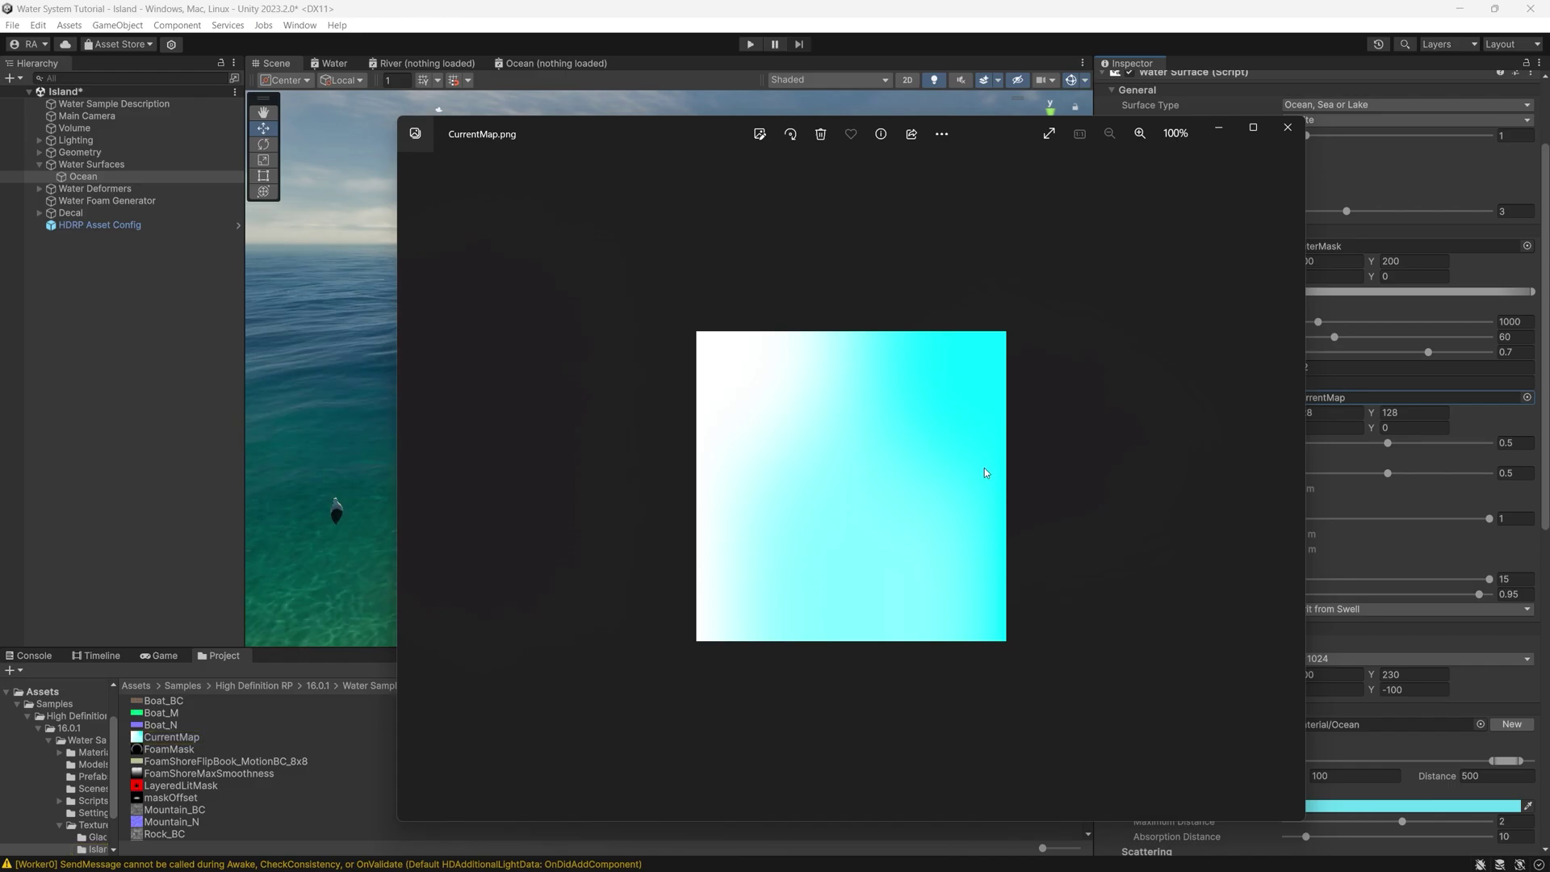
Step: Close the CurrentMap image and lower the first and second band amplitude dimmers to 0.14 and 0.658
click(1288, 127)
mouse_move(1388, 473)
mouse_down()
mouse_move(1423, 477)
mouse_move(1330, 474)
mouse_move(1367, 474)
mouse_up()
drag(1489, 518, 1312, 479)
click(1286, 564)
Step: Toggle the ocean's ripples off and on to compare, leaving them enabled
click(1287, 564)
click(1287, 564)
click(1287, 565)
right_drag(895, 482, 1009, 468)
click(1287, 565)
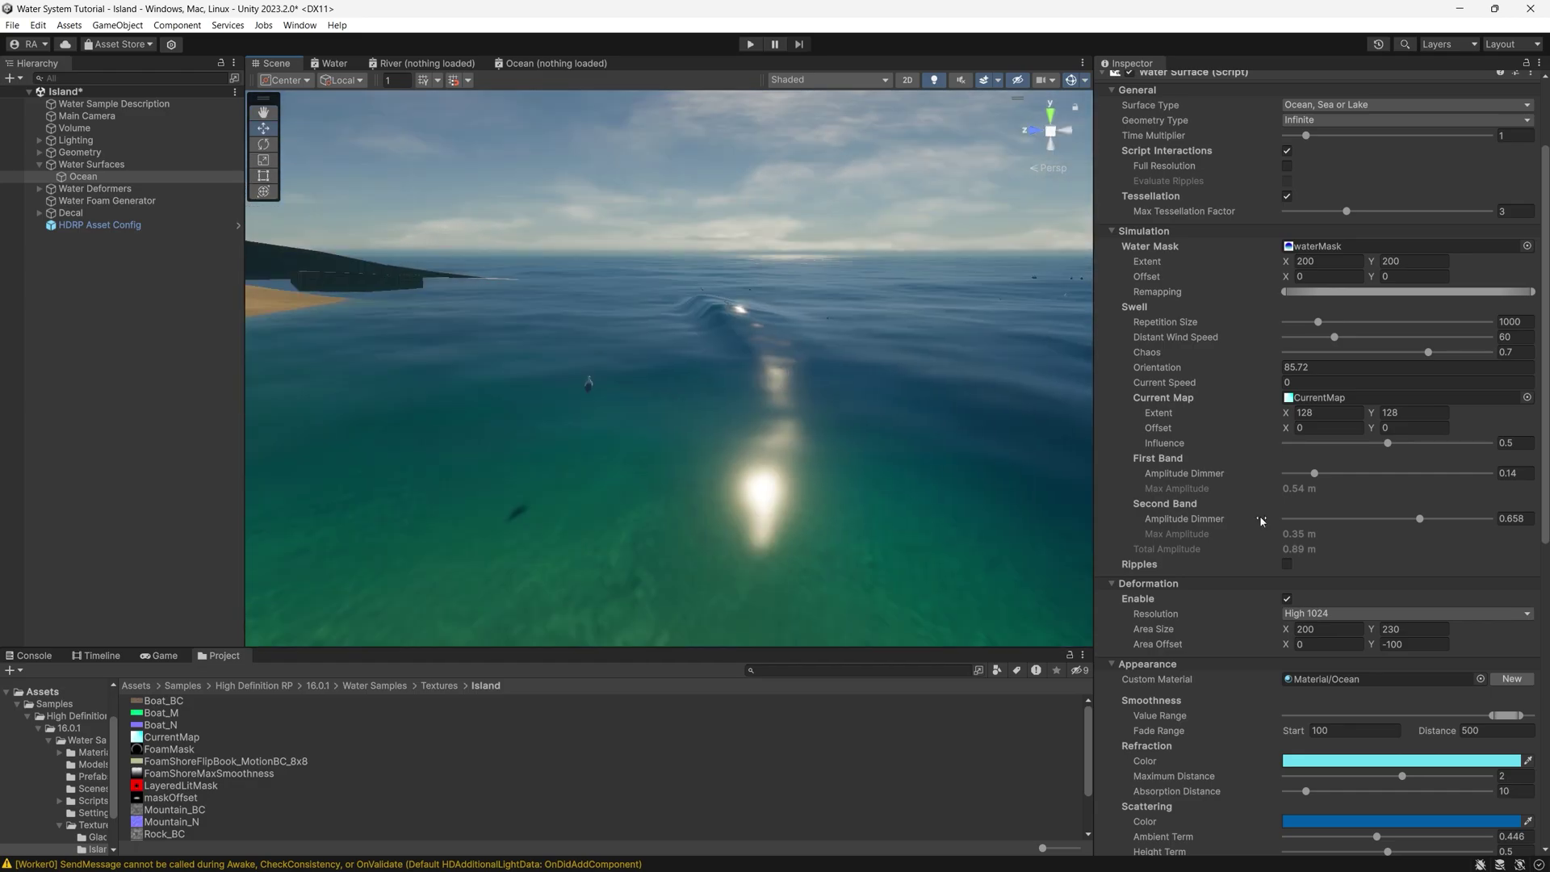
click(1288, 564)
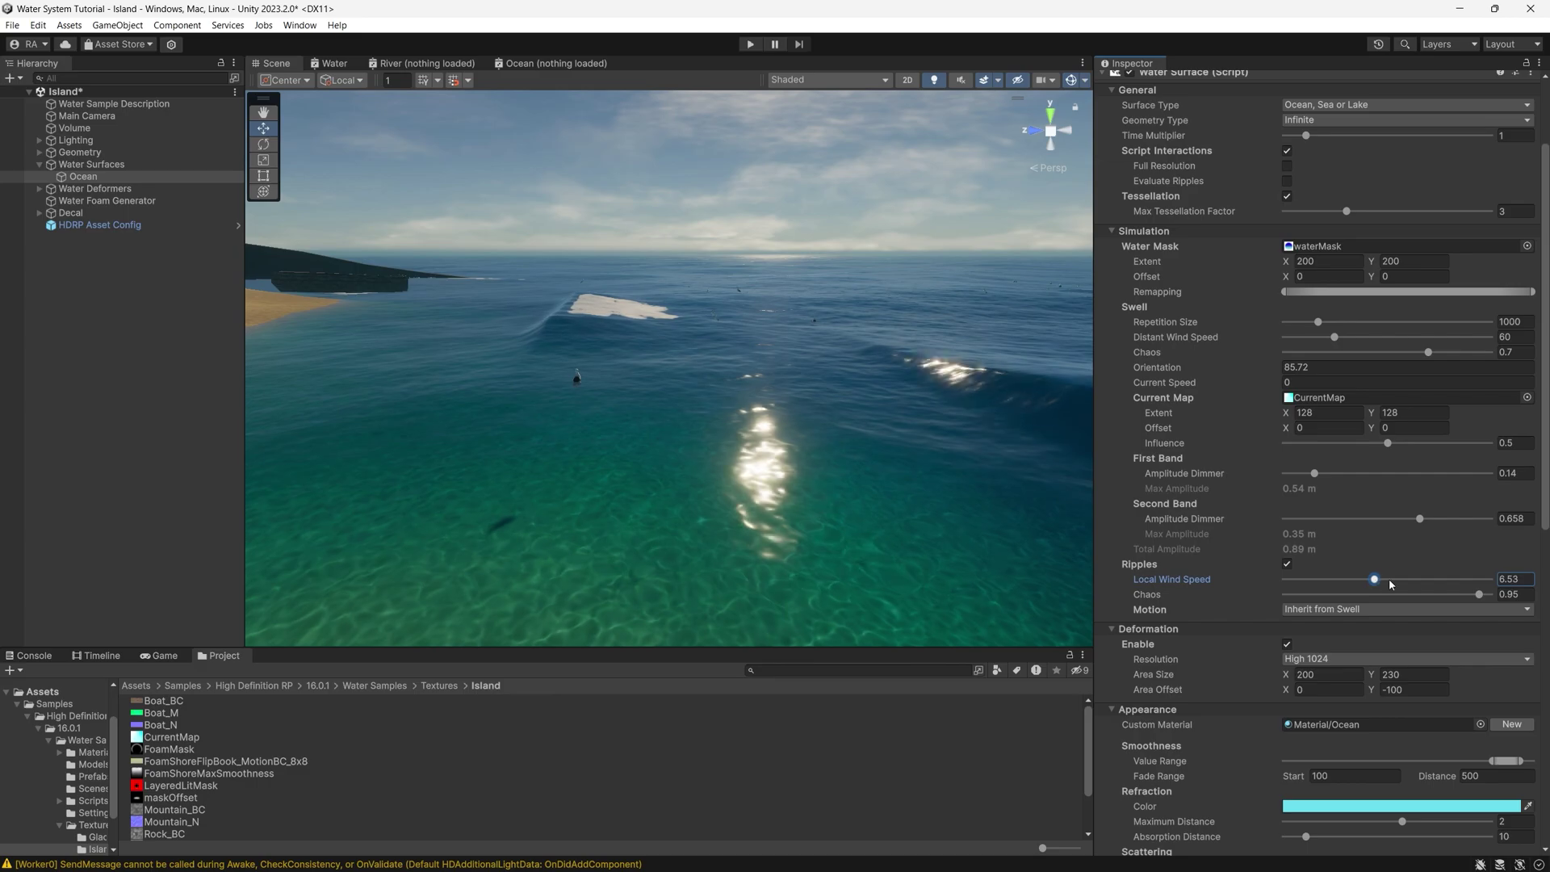
Step: Set ripple local wind speed to 9.32 and chaos to 0.79, then select Water Wave Deformer Left
drag(1436, 610, 1412, 579)
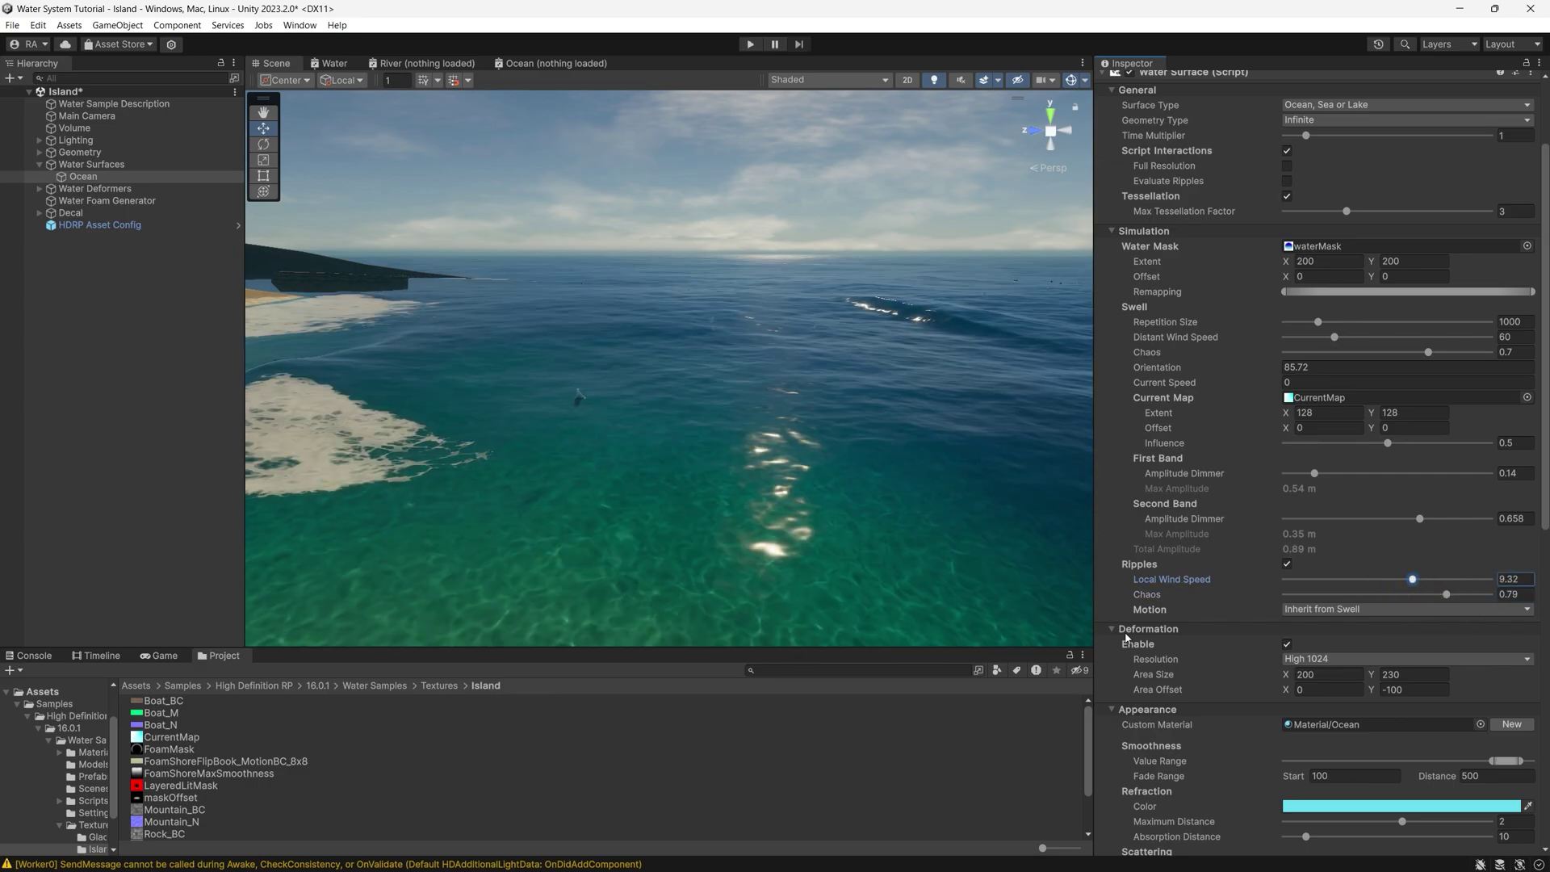
click(1287, 645)
right_drag(731, 410, 343, 382)
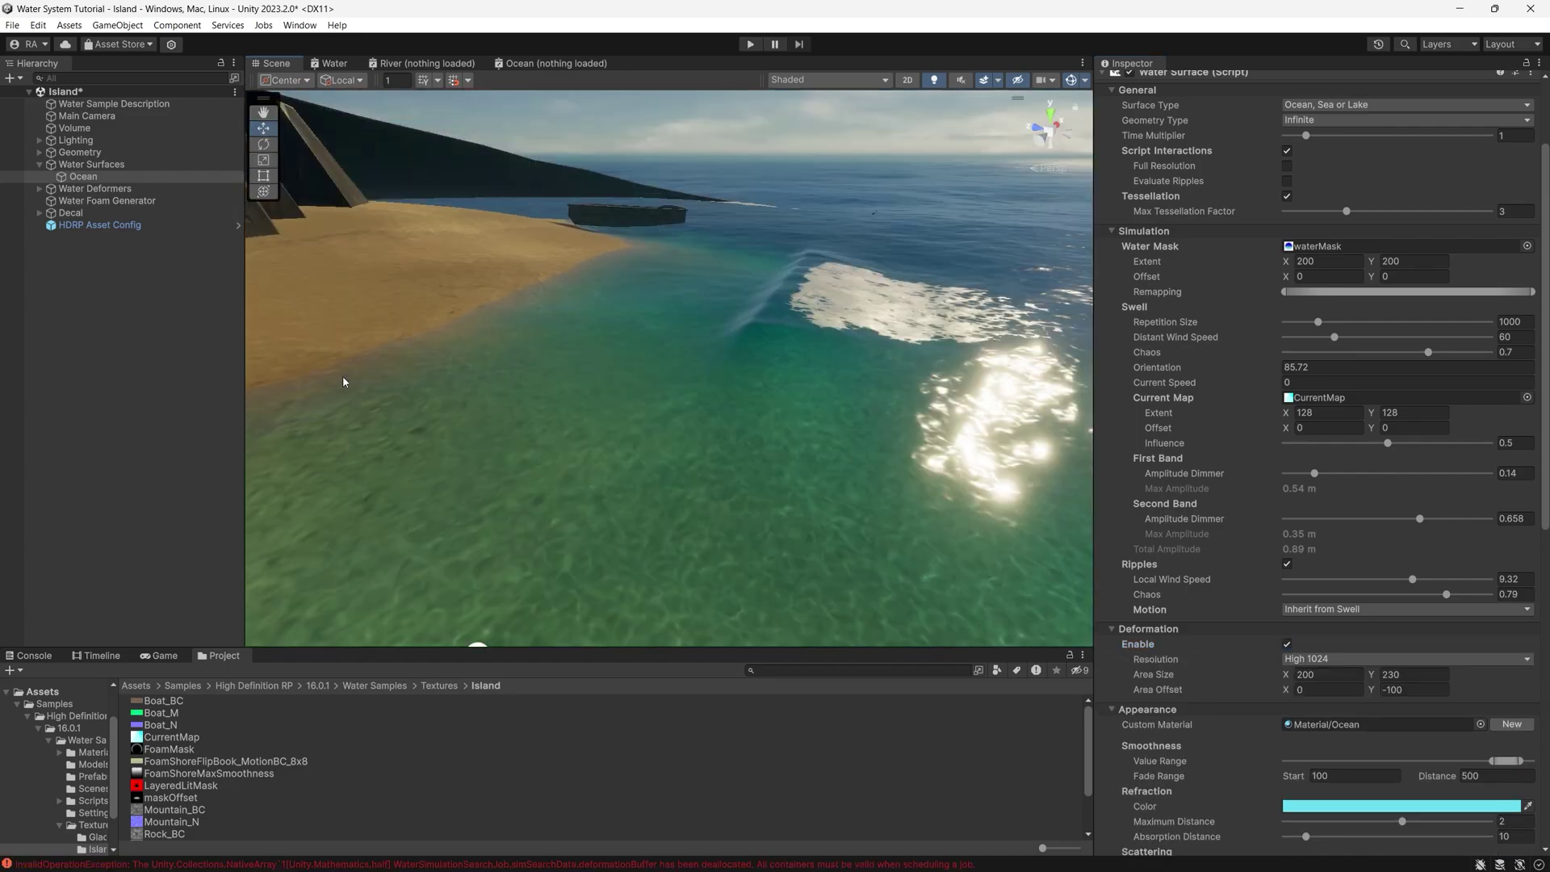
click(38, 199)
mouse_move(601, 342)
right_down()
mouse_move(579, 343)
mouse_move(613, 329)
right_up()
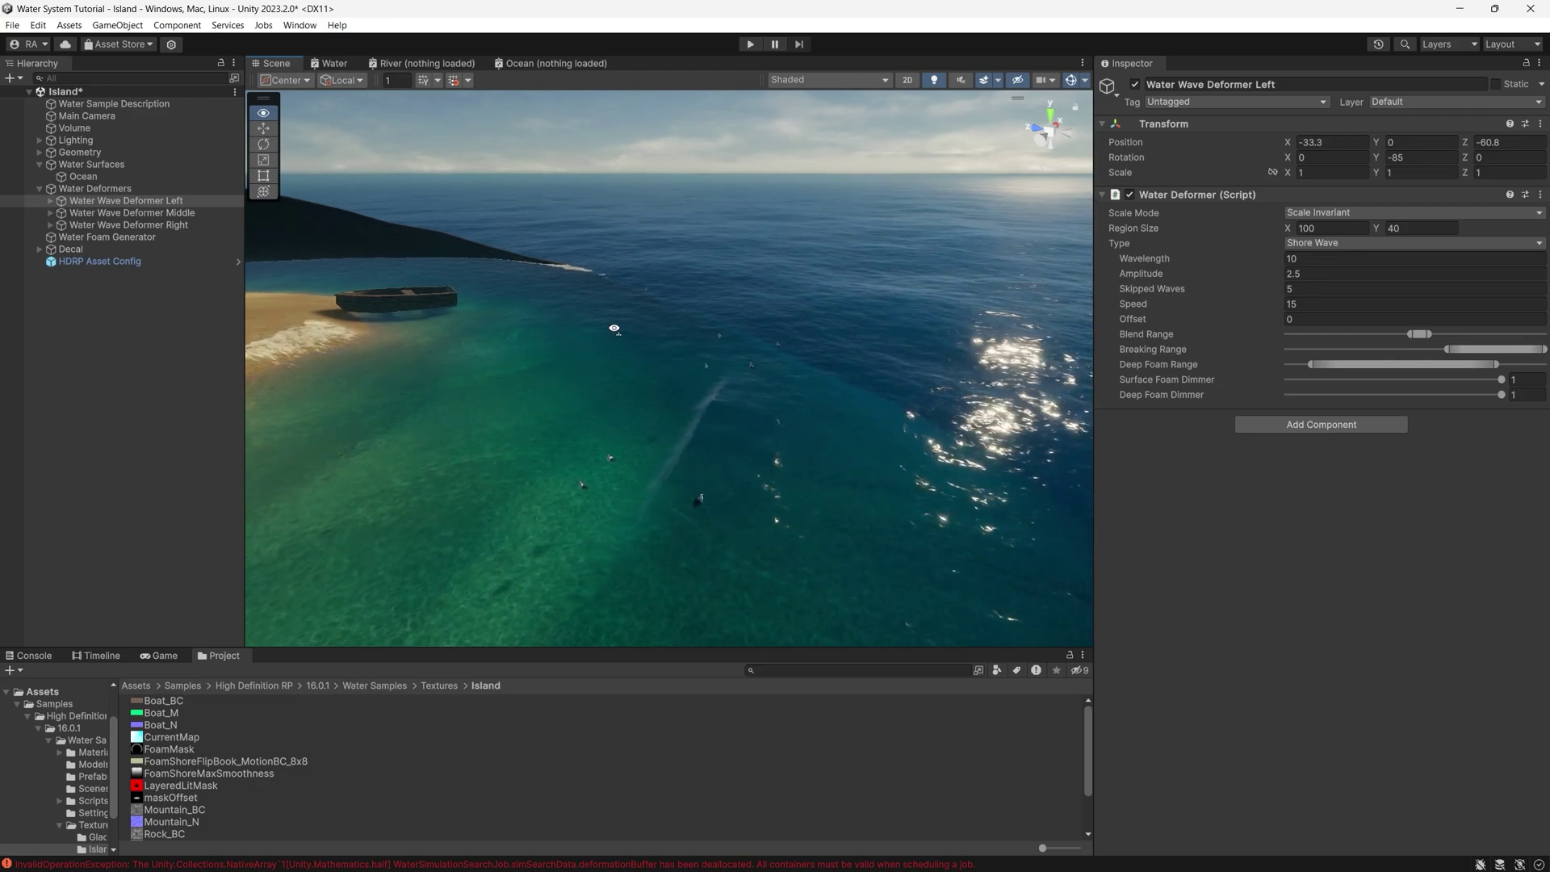
Step: Create a new Shore Wave water deformer from the Hierarchy's Water > Deformer menu
click(114, 346)
right_click(124, 331)
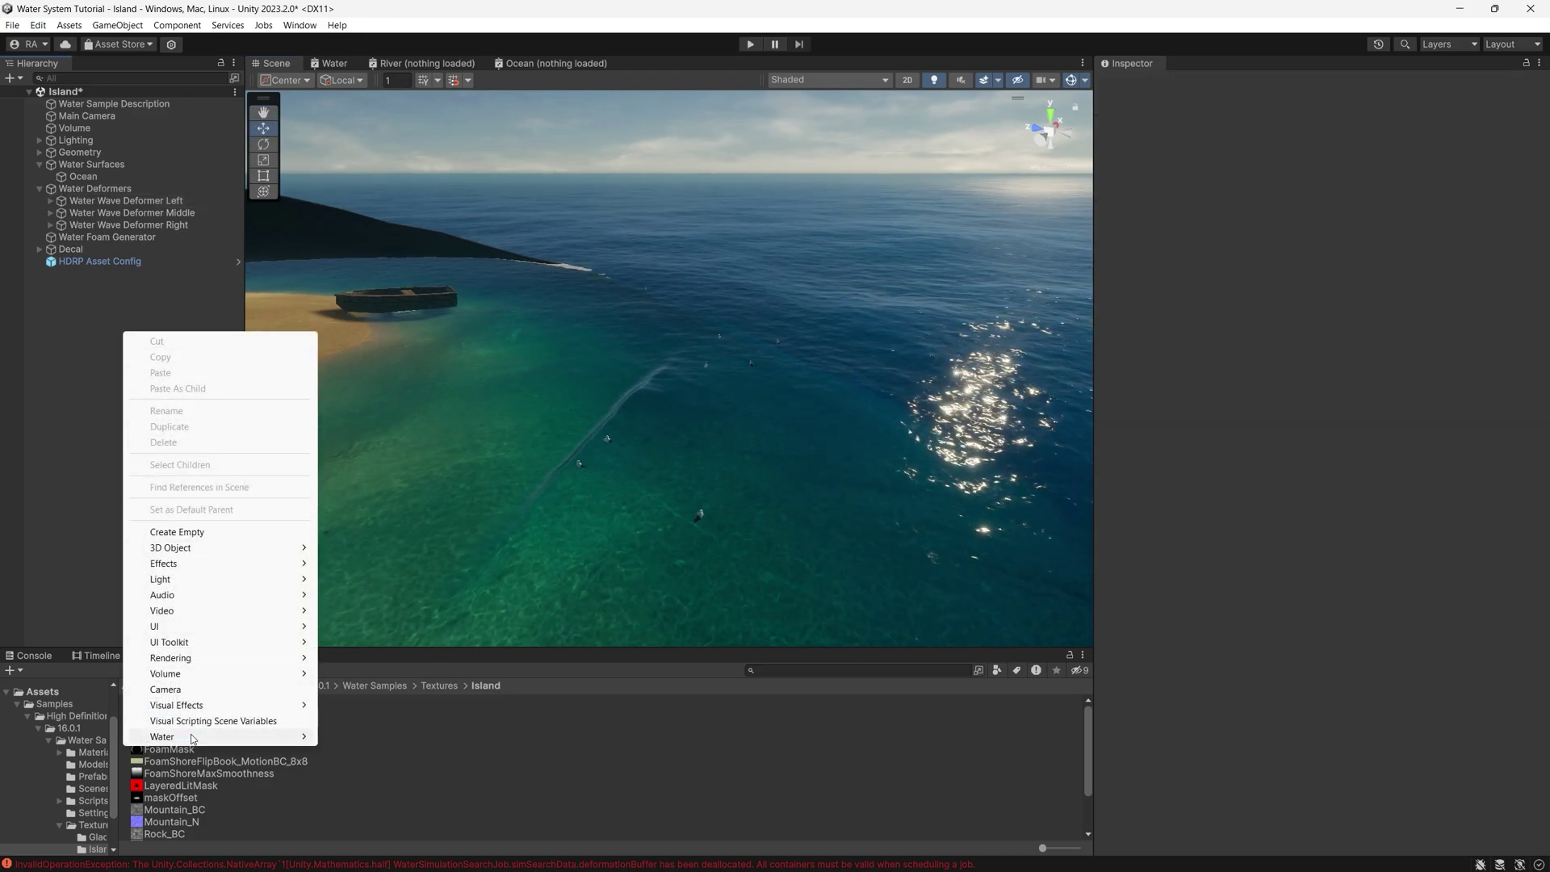
mouse_move(194, 737)
mouse_move(379, 768)
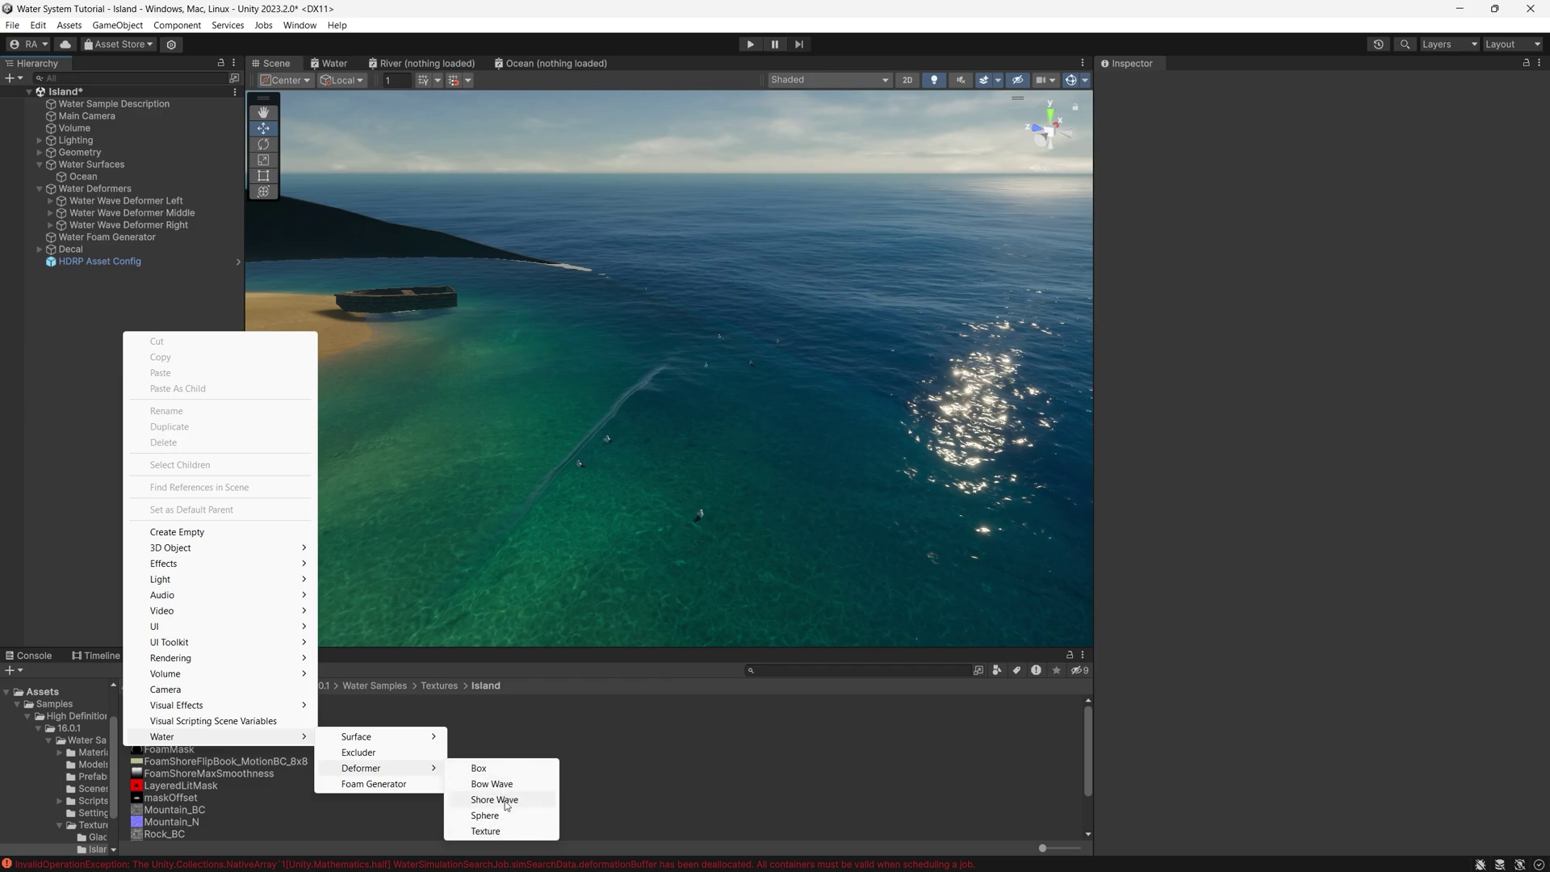
click(506, 801)
Step: Frame the new deformer and move it out into the water off the beach
key(f)
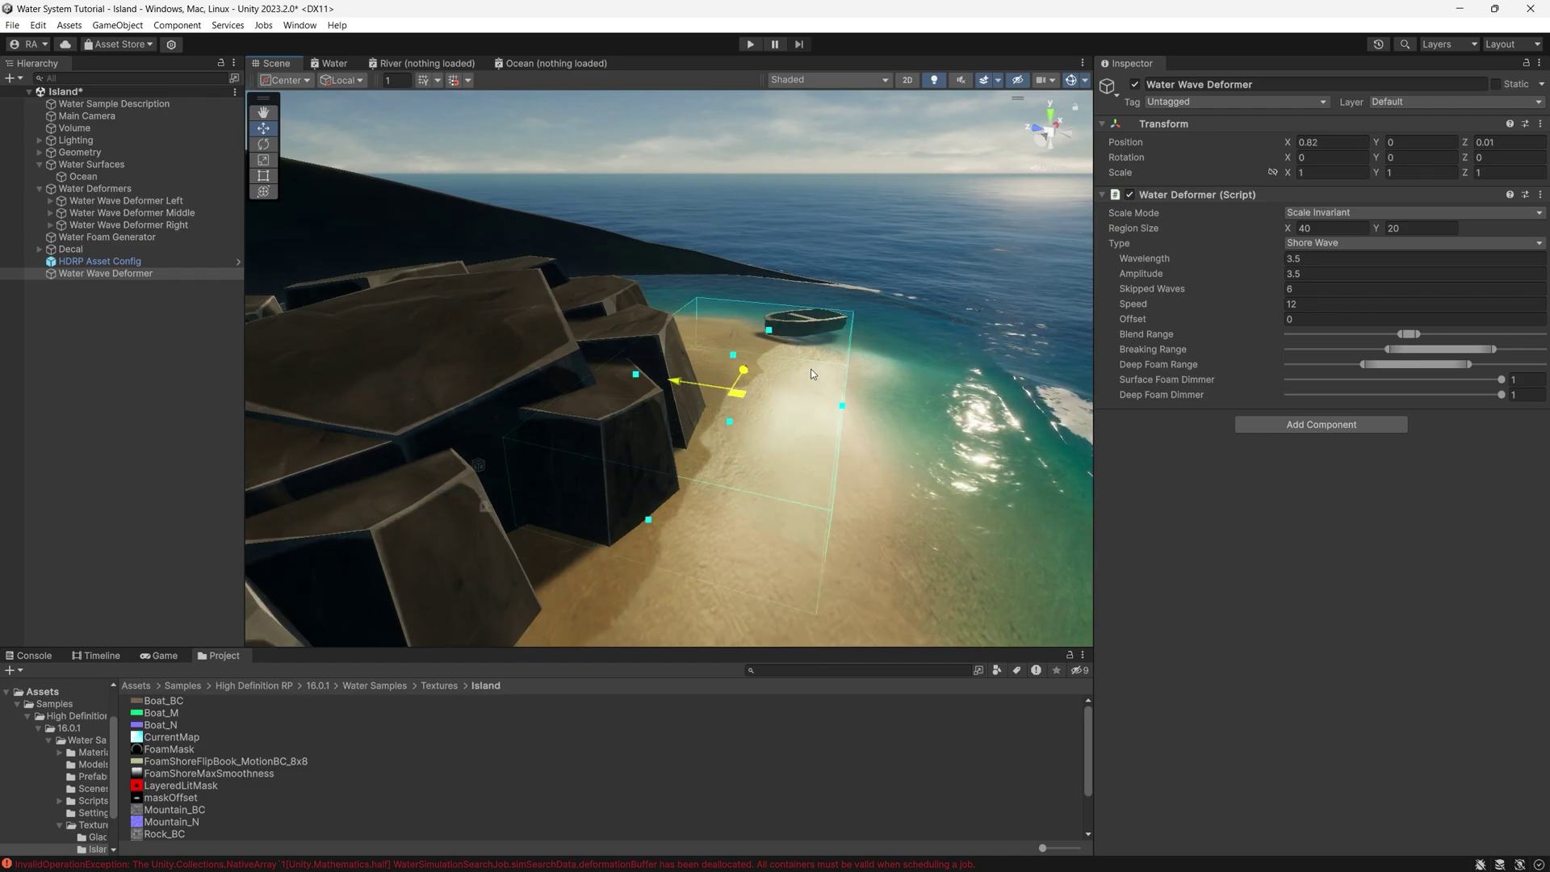
drag(992, 318, 978, 326)
key(d)
key(w)
right_drag(979, 326, 601, 347)
key(w)
key(w)
alt+drag(602, 347, 728, 460)
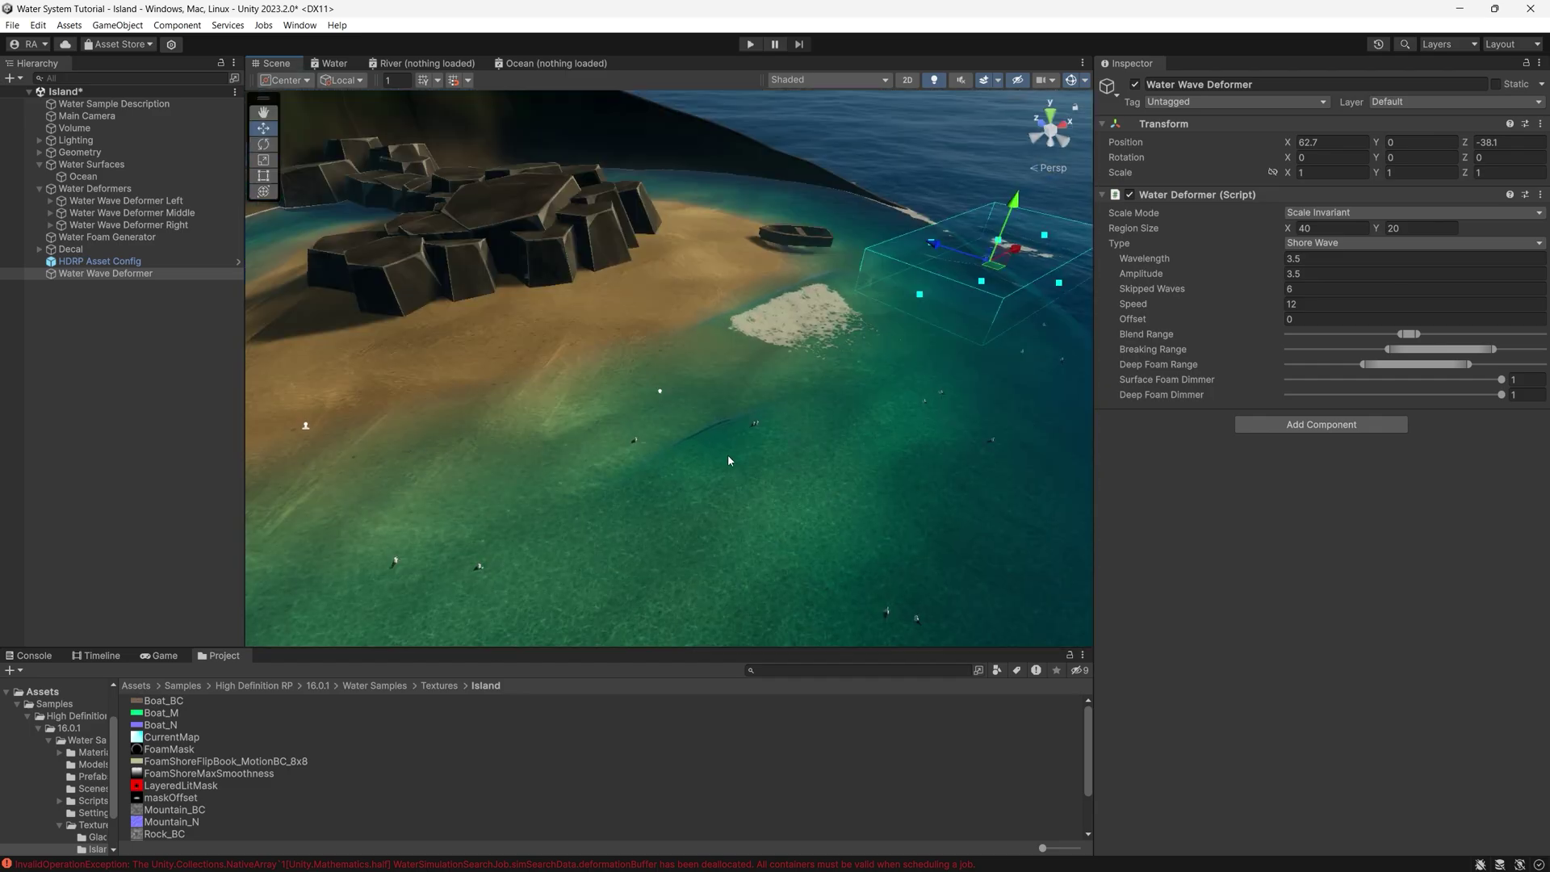
Step: Check the Water Wave Deformer Left settings, then reselect the new Water Wave Deformer
click(367, 350)
click(149, 251)
right_drag(626, 301, 635, 297)
key(a)
alt+drag(635, 297, 778, 296)
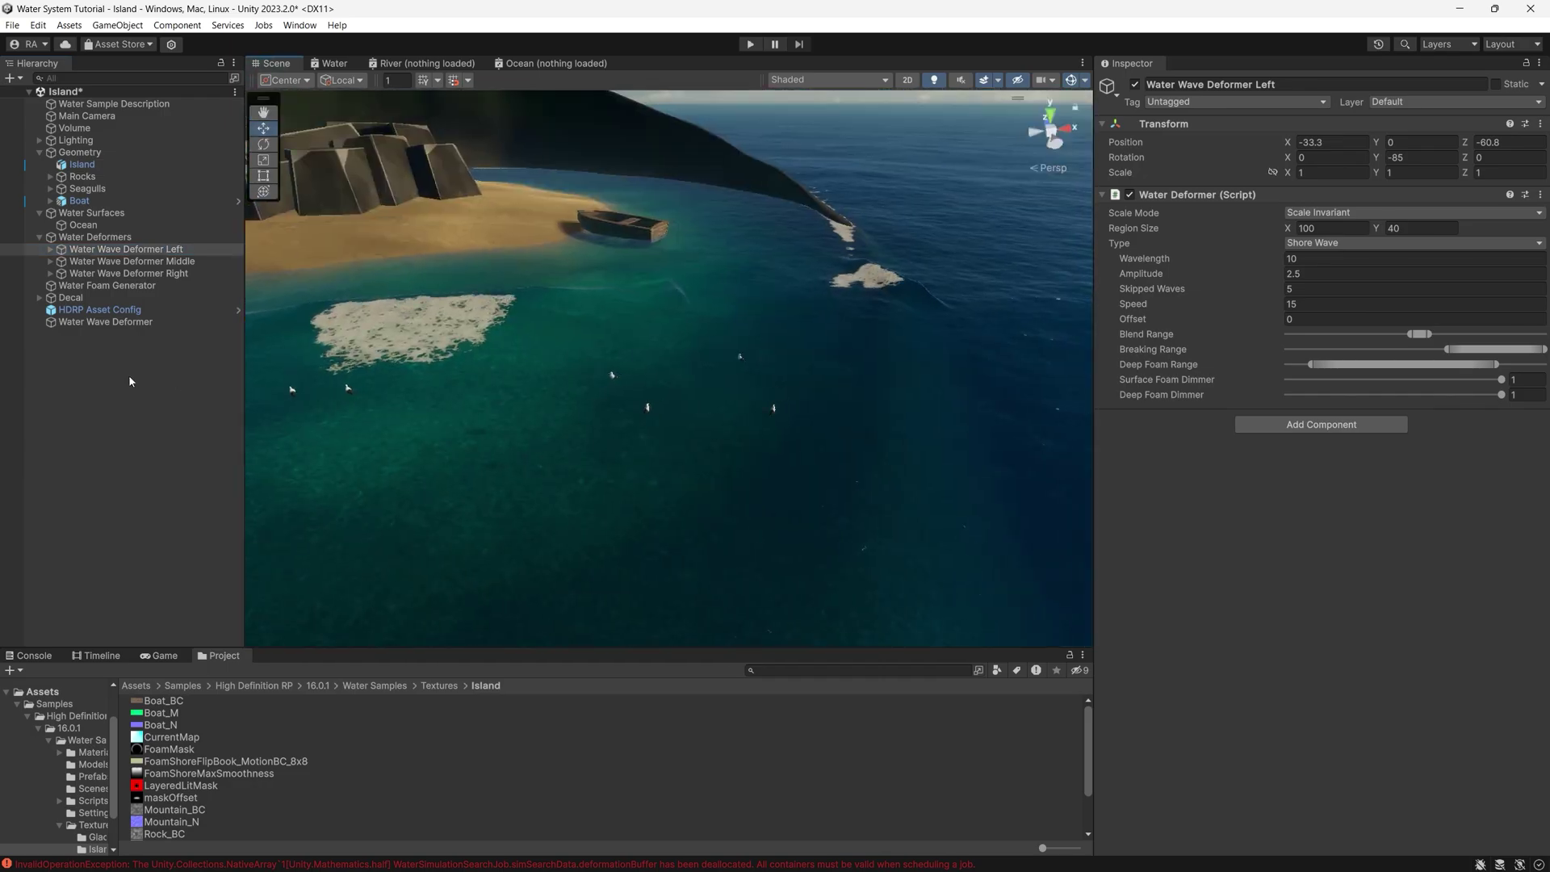
click(129, 377)
click(82, 165)
Step: Change the deformer type to Sphere, deepen its amplitude, then switch it to Box
click(105, 322)
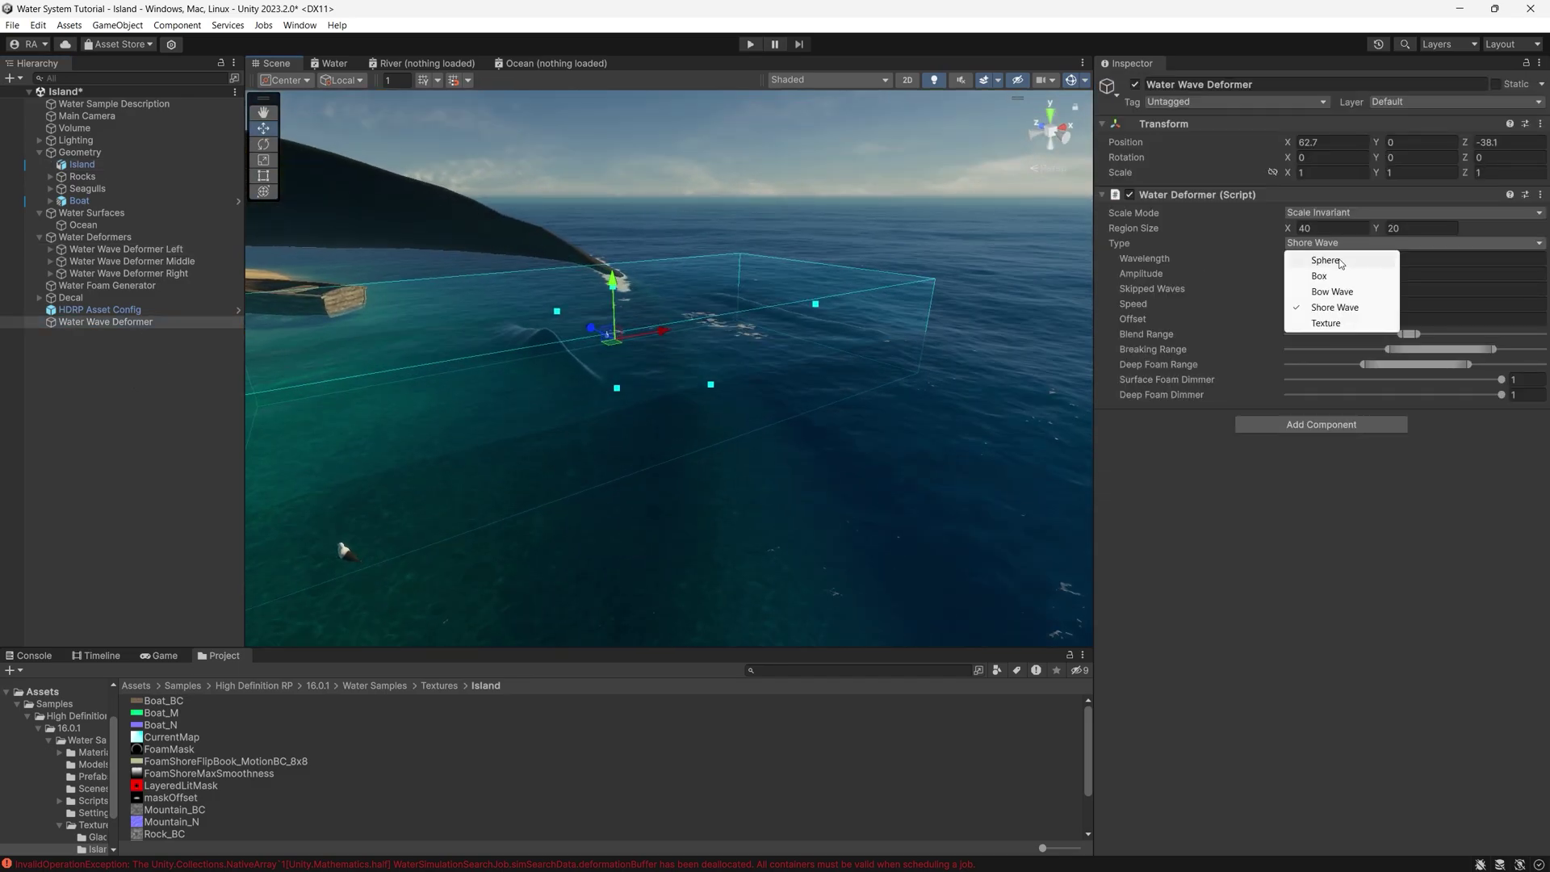
click(1340, 263)
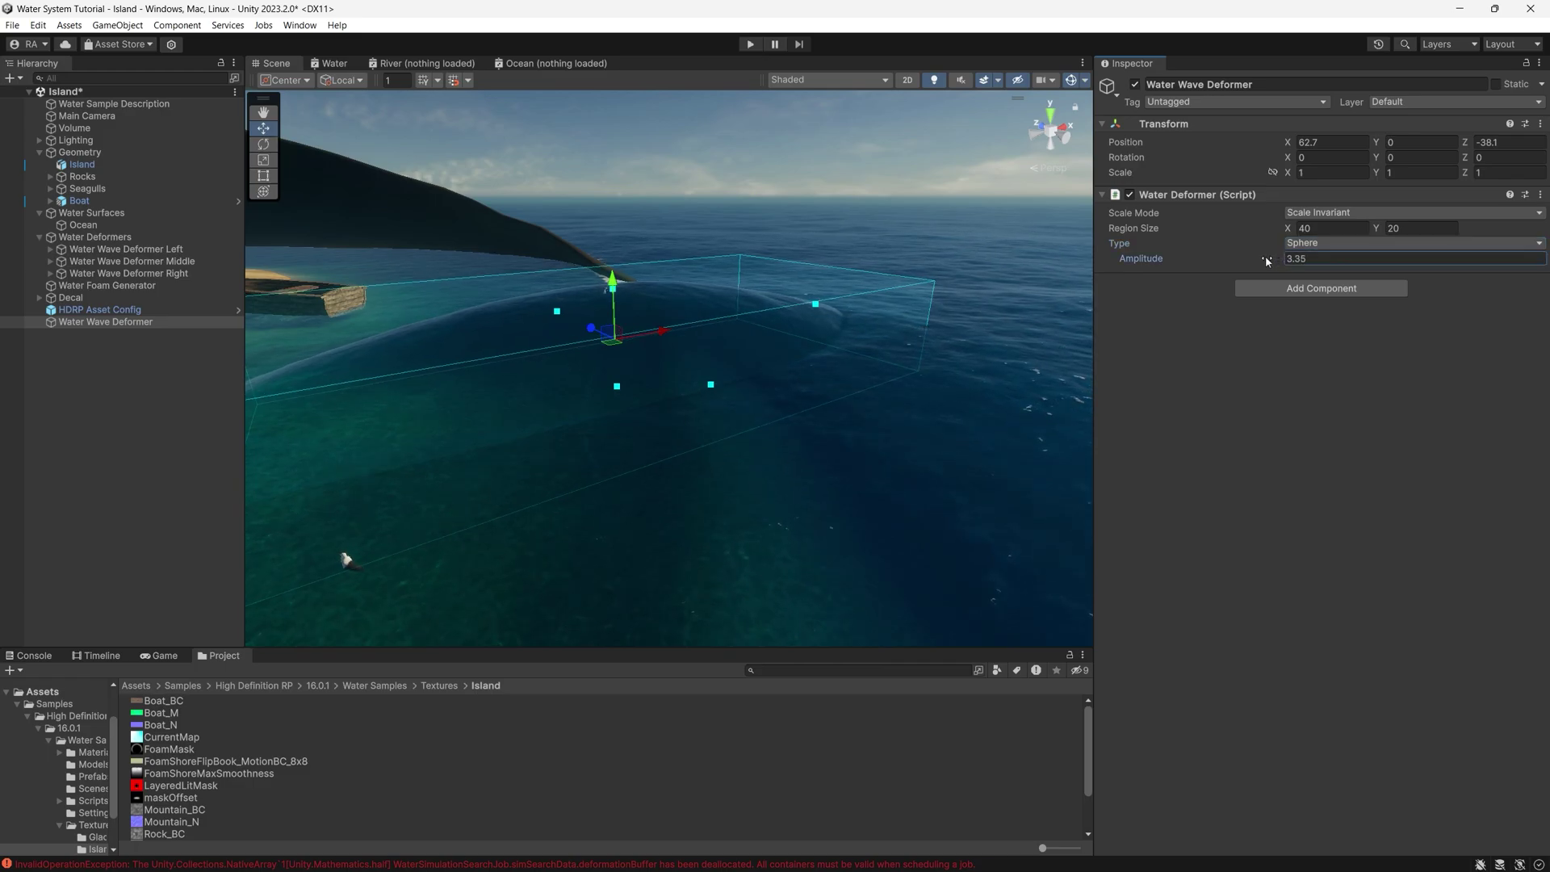
drag(1177, 274, 1090, 280)
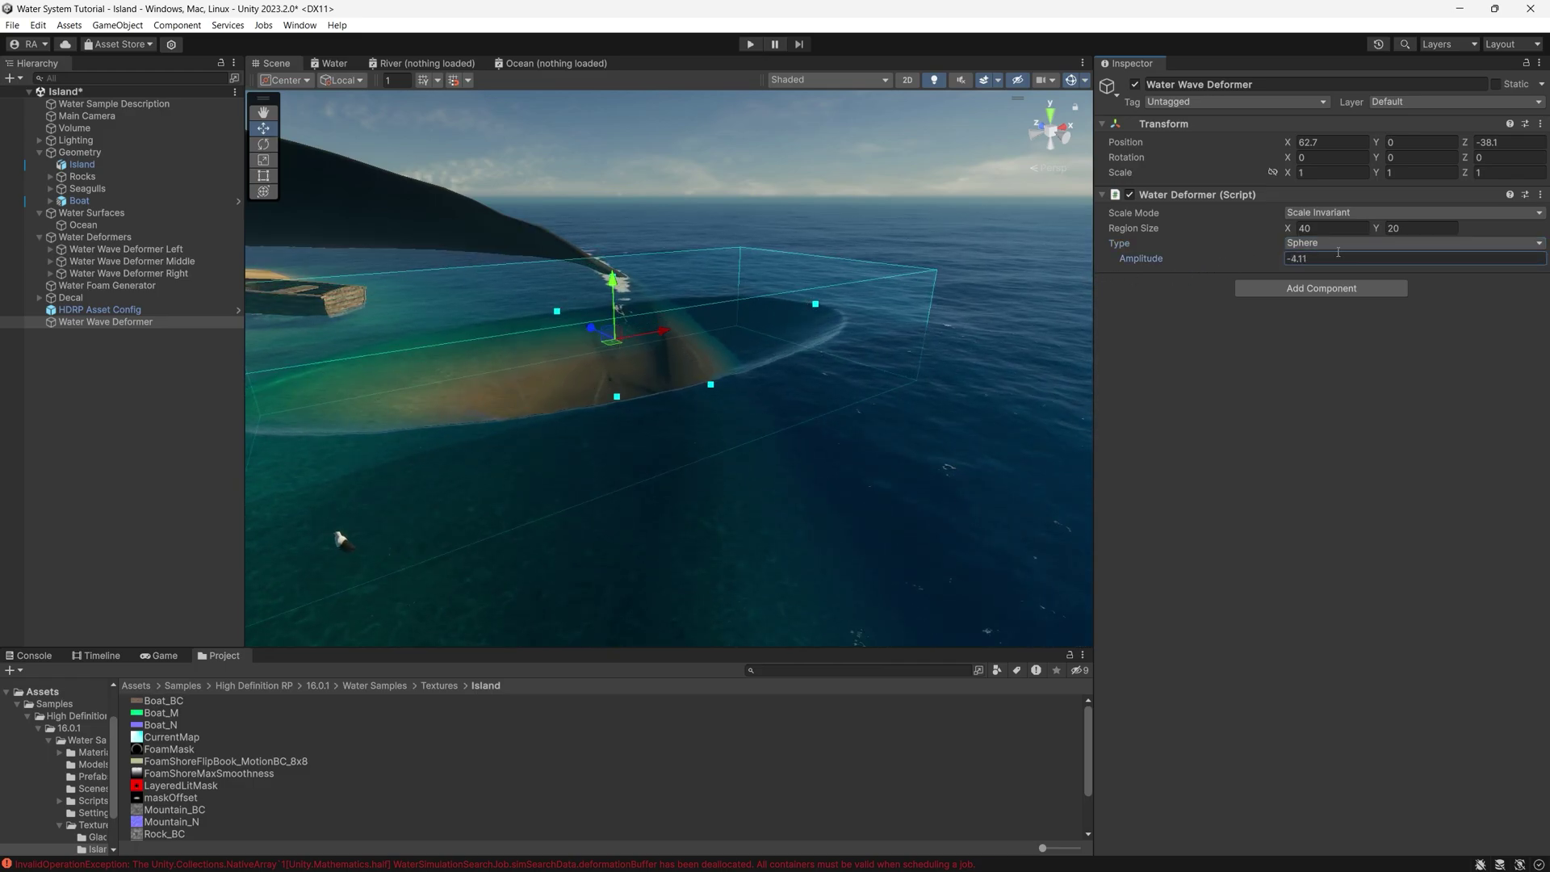
click(1342, 278)
Step: Fly over the box-shaped hole in the water to view it against the island
right_drag(787, 337, 880, 364)
key(w)
key(s)
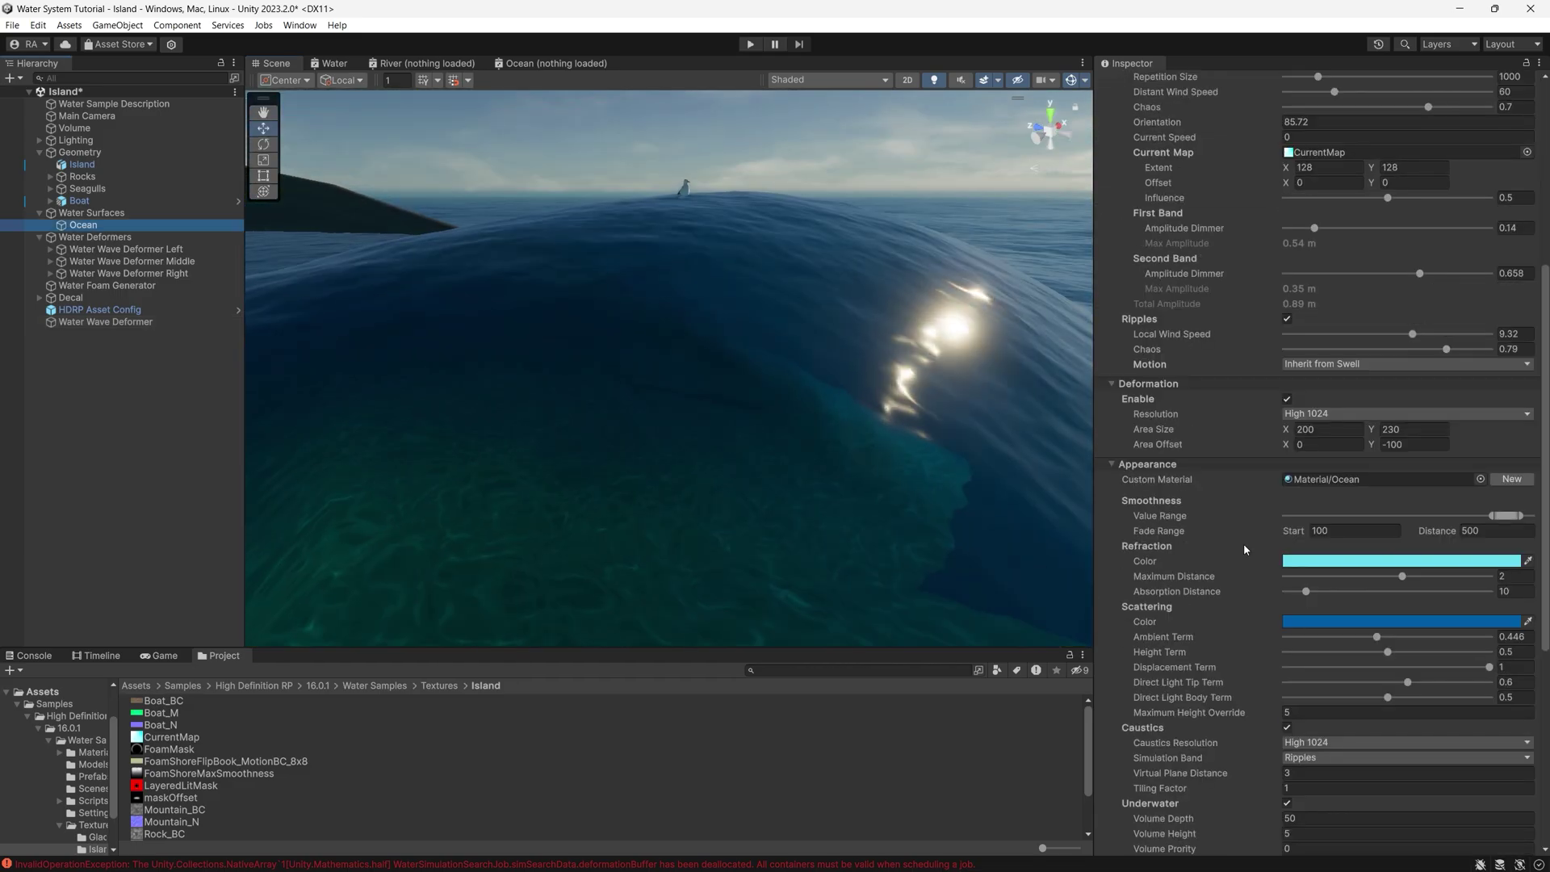
right_drag(626, 456, 645, 456)
click(1307, 480)
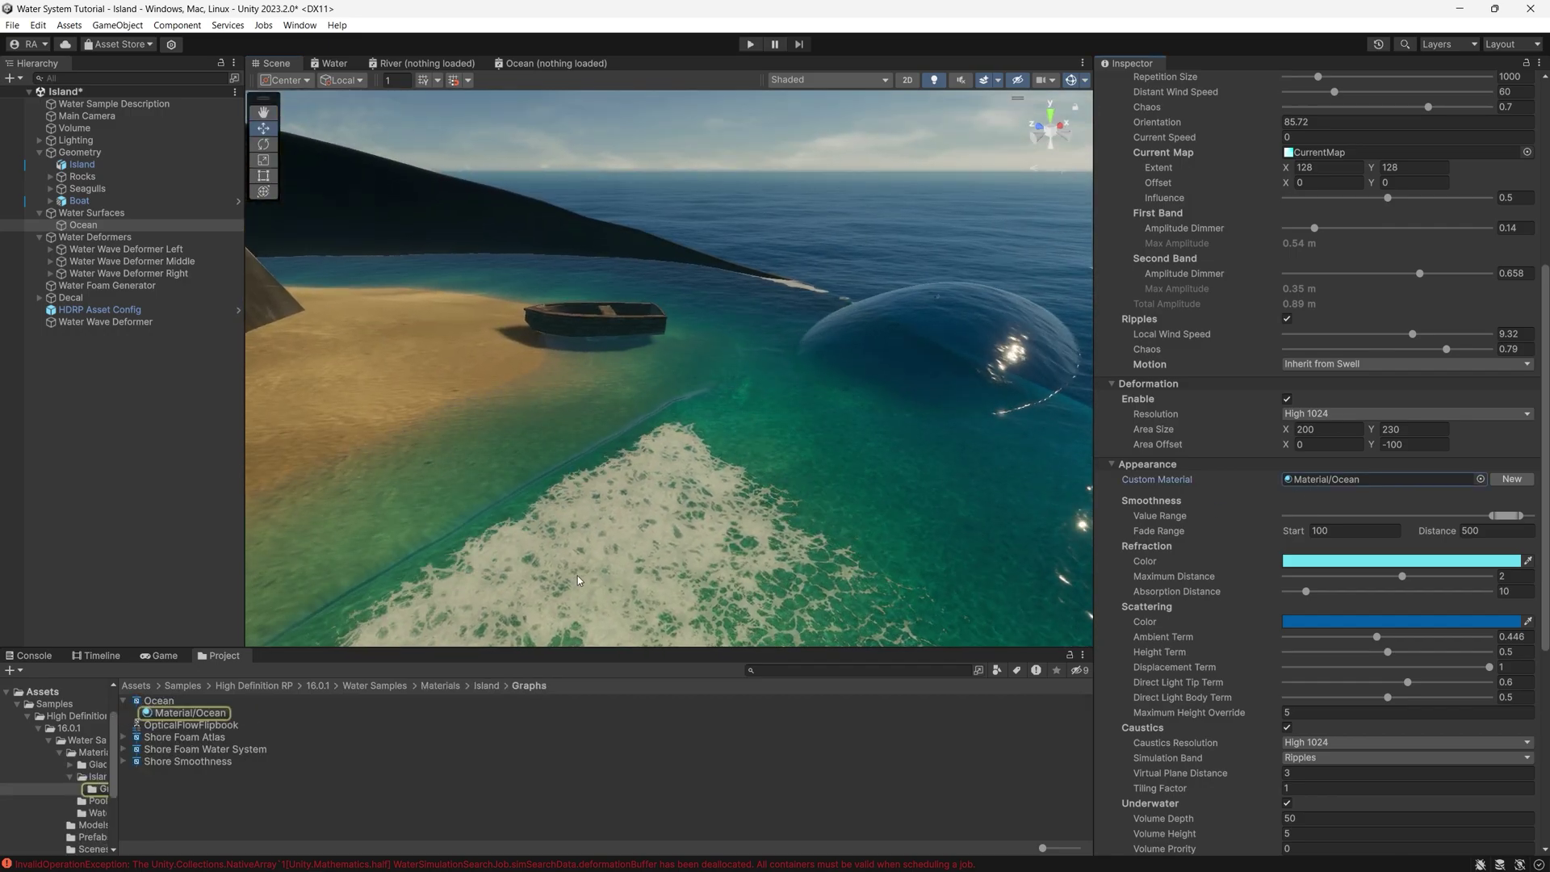
Step: Replace the Ocean's Custom Material with Material/River, found by searching 'riv'
right_drag(782, 519, 634, 569)
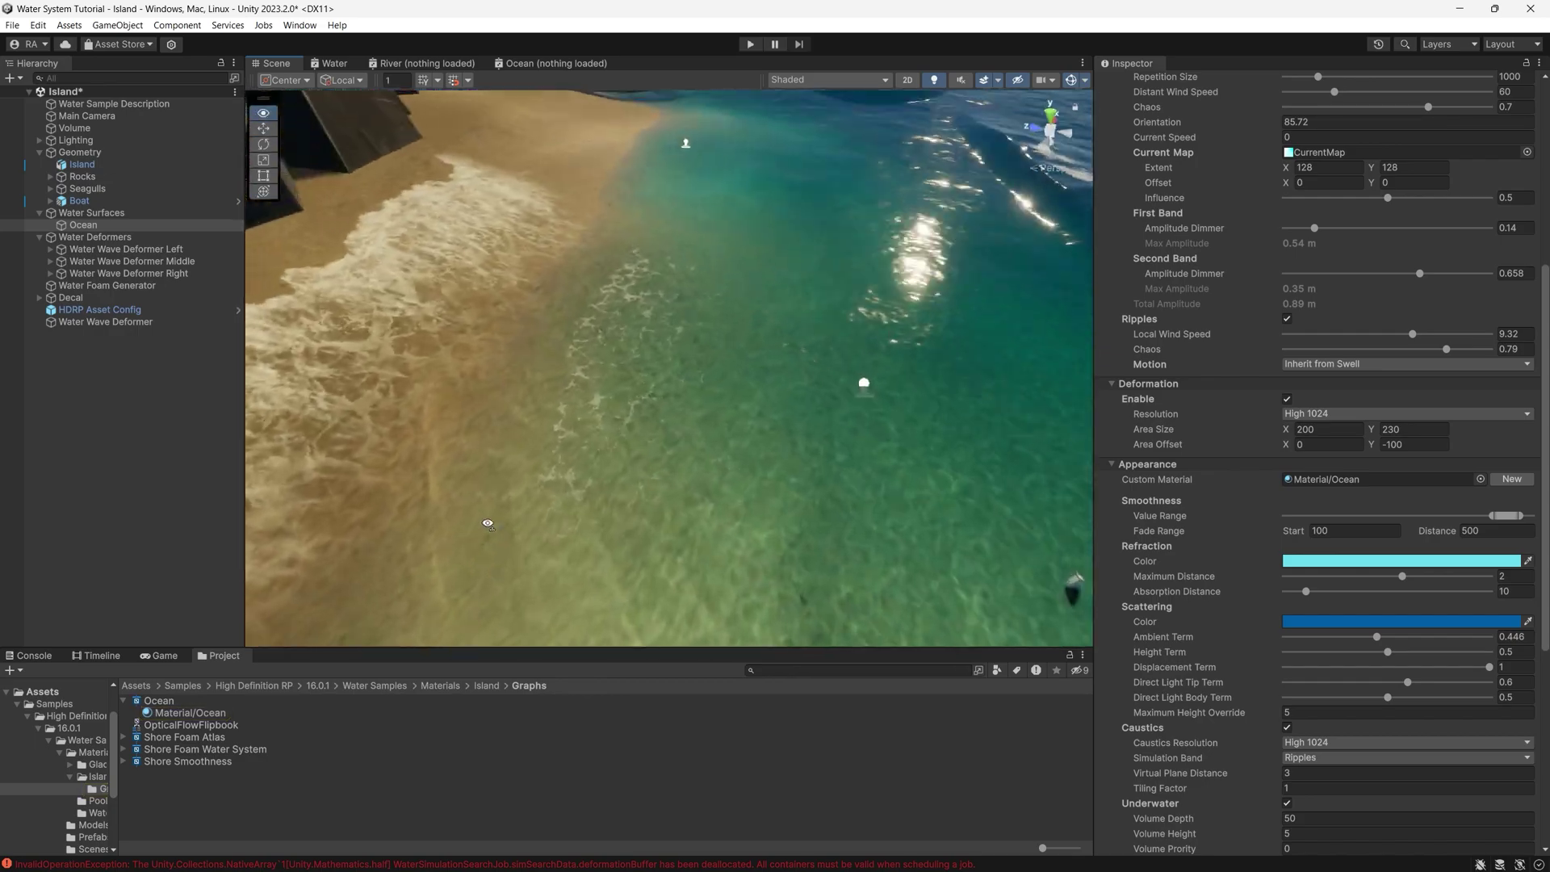
right_drag(487, 482, 759, 452)
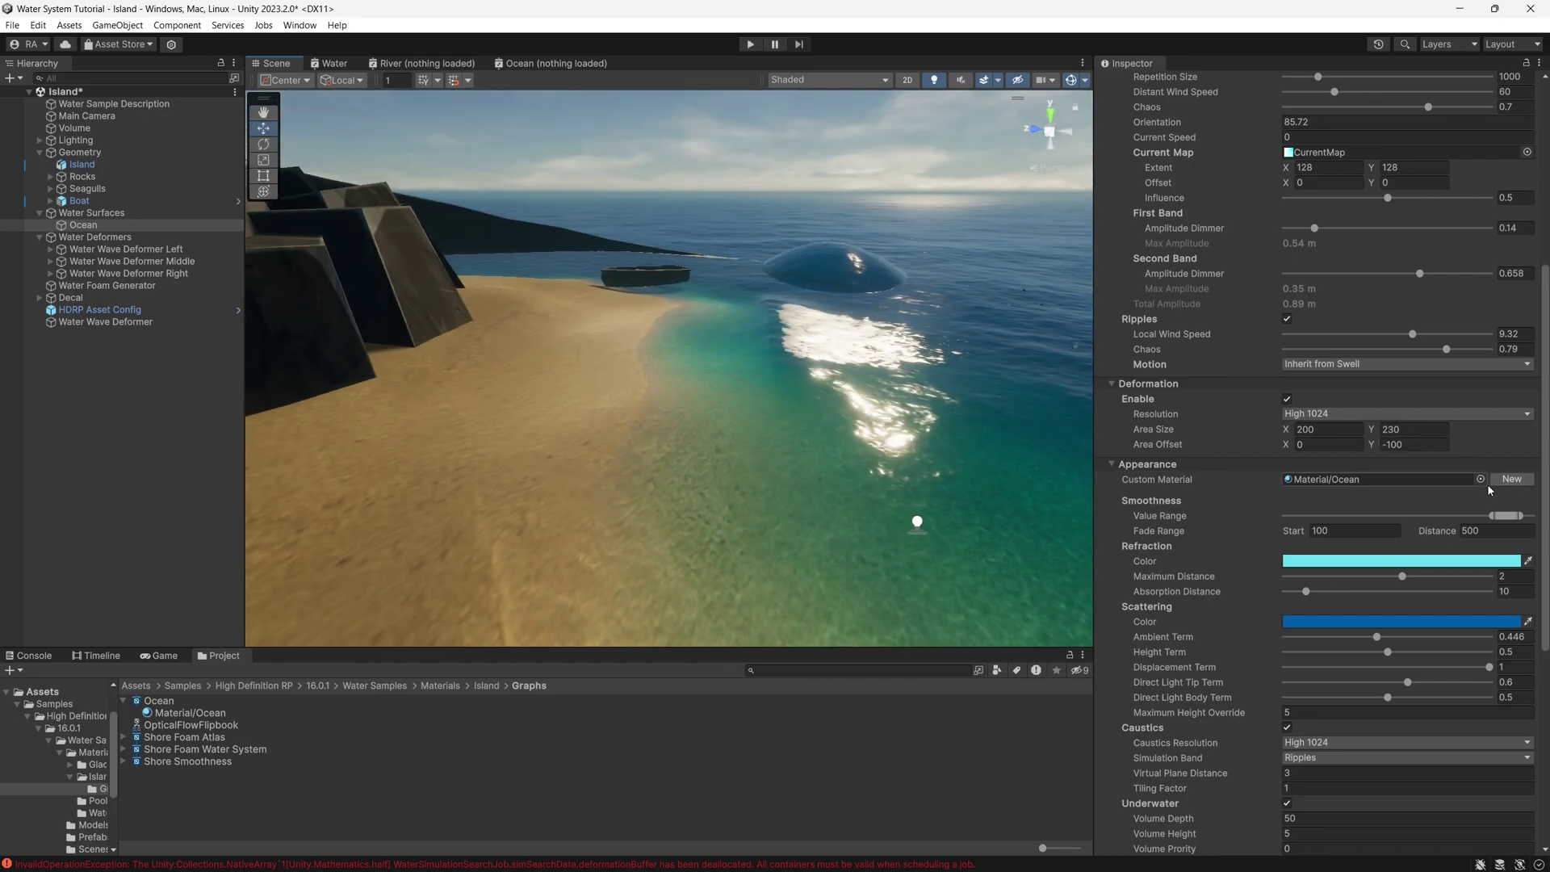
click(1480, 478)
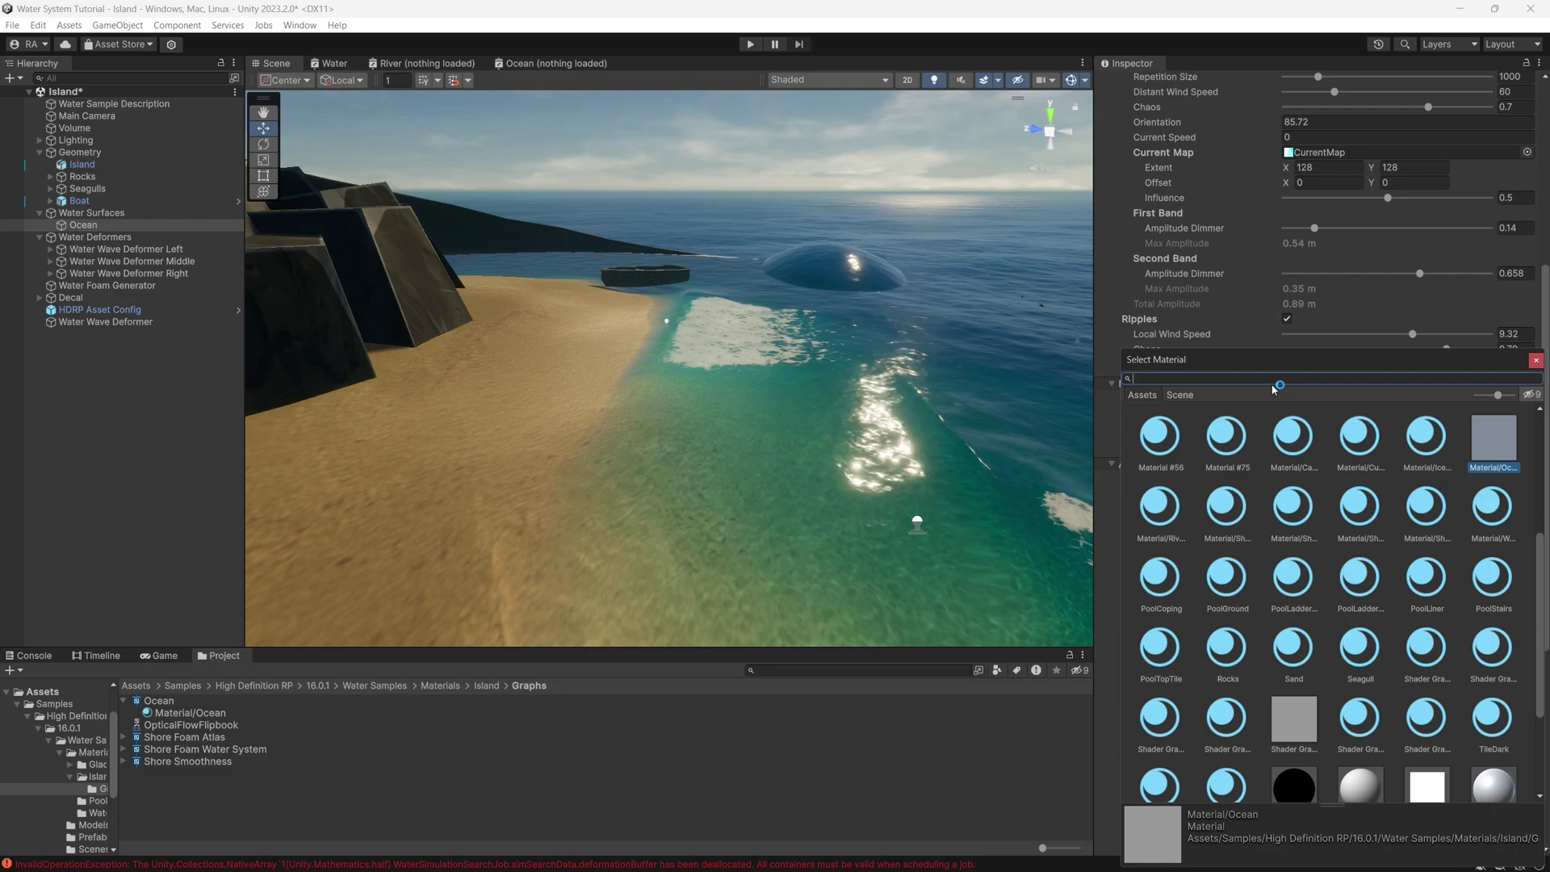
text(river)
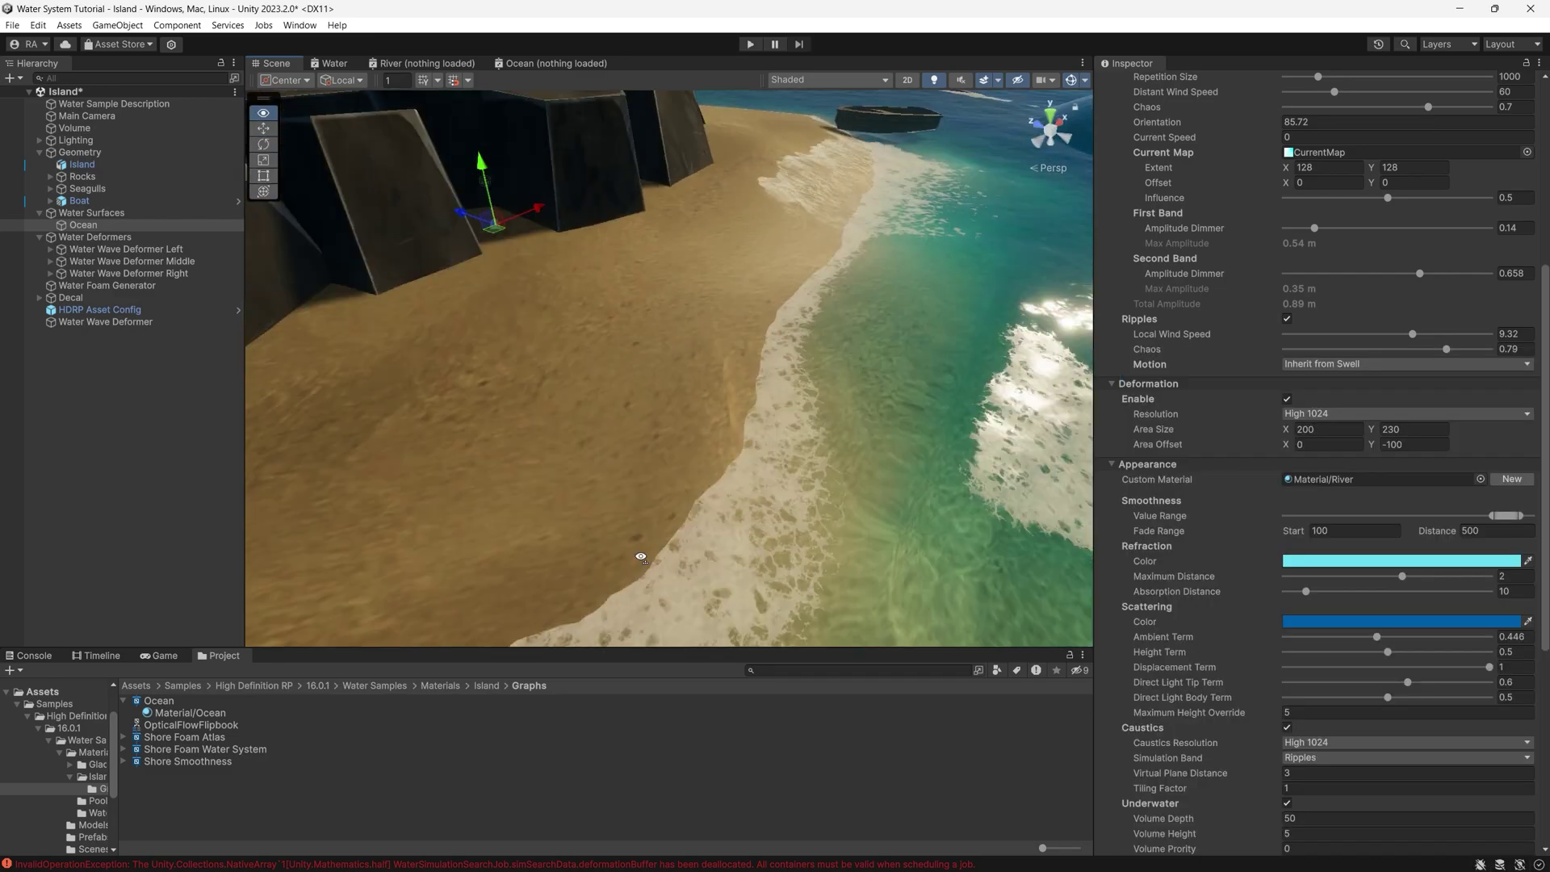
right_drag(637, 553, 1041, 508)
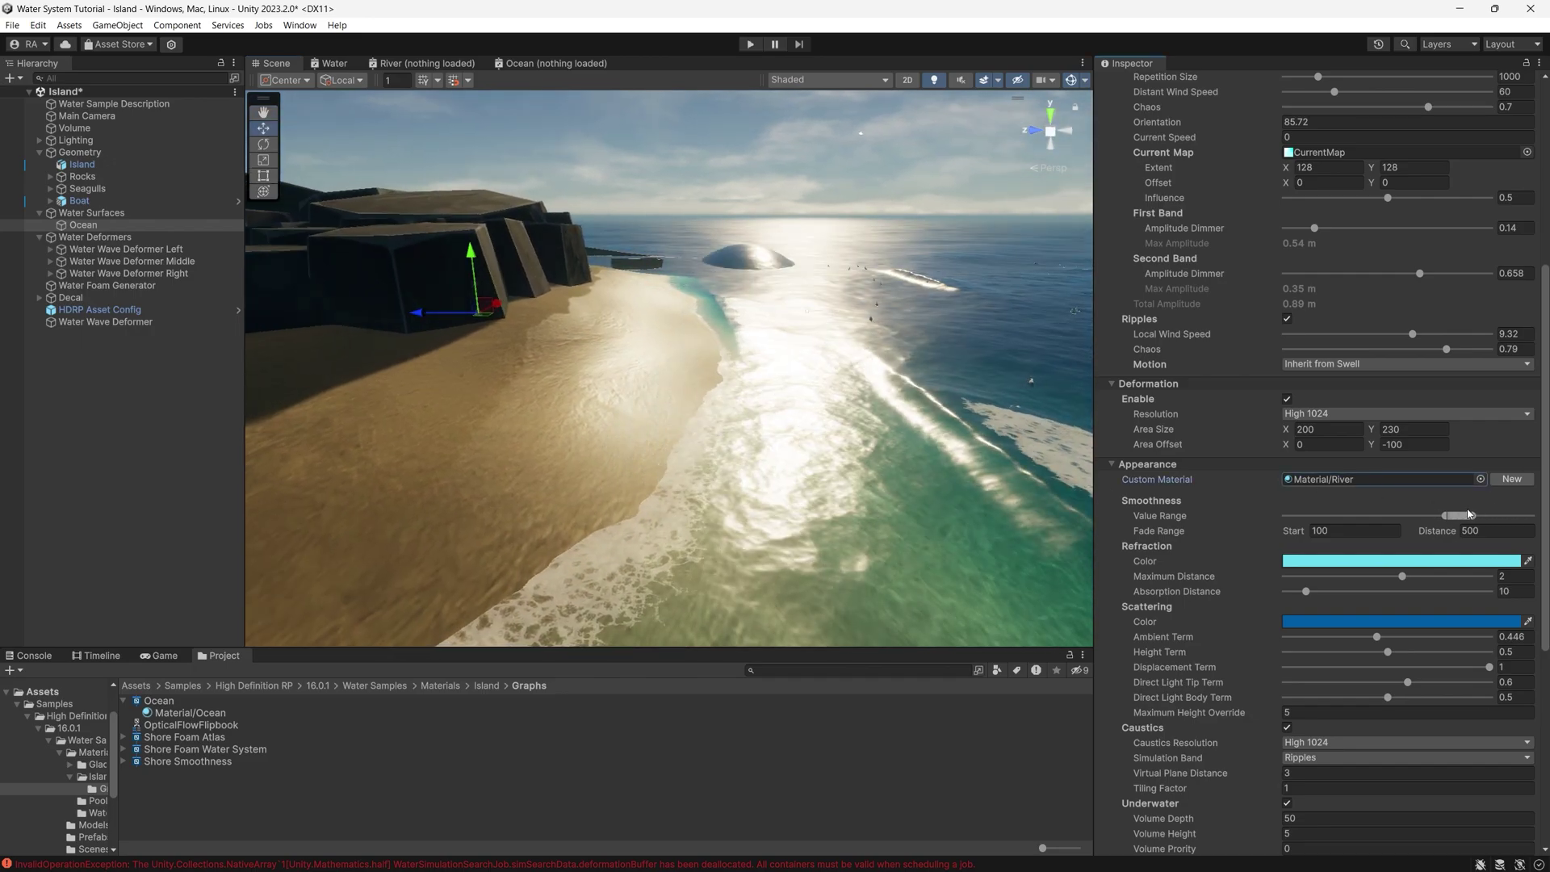
Step: Undo a trial smoothness fade range change and lower absorption distance to 29.3
drag(1290, 534, 1365, 530)
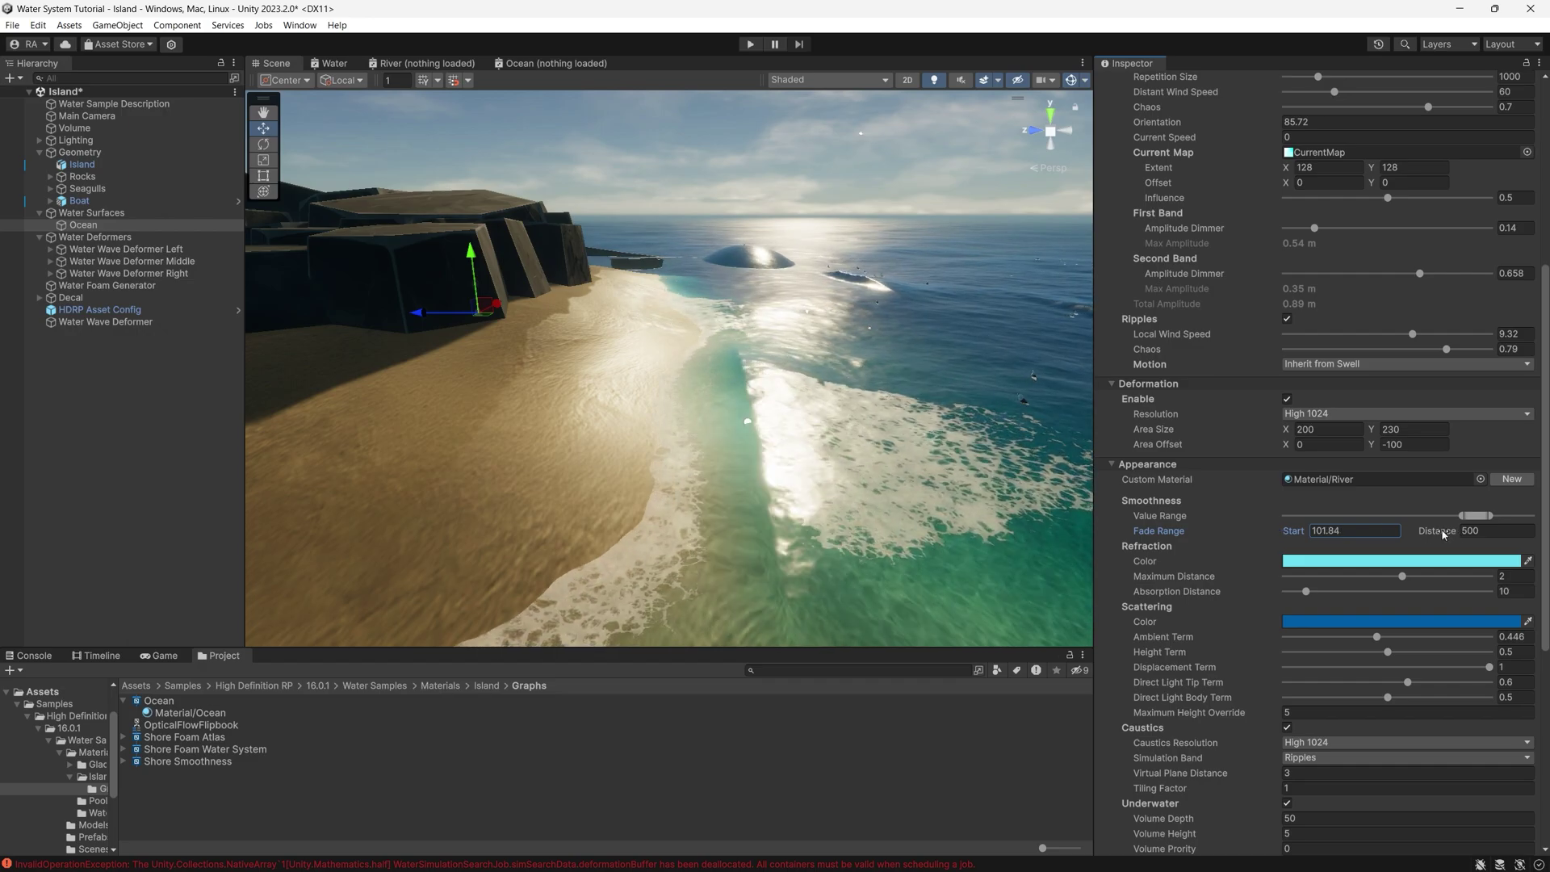
key(ctrl+z)
key(ctrl+z)
key(ctrl+z)
right_drag(1041, 500, 1239, 578)
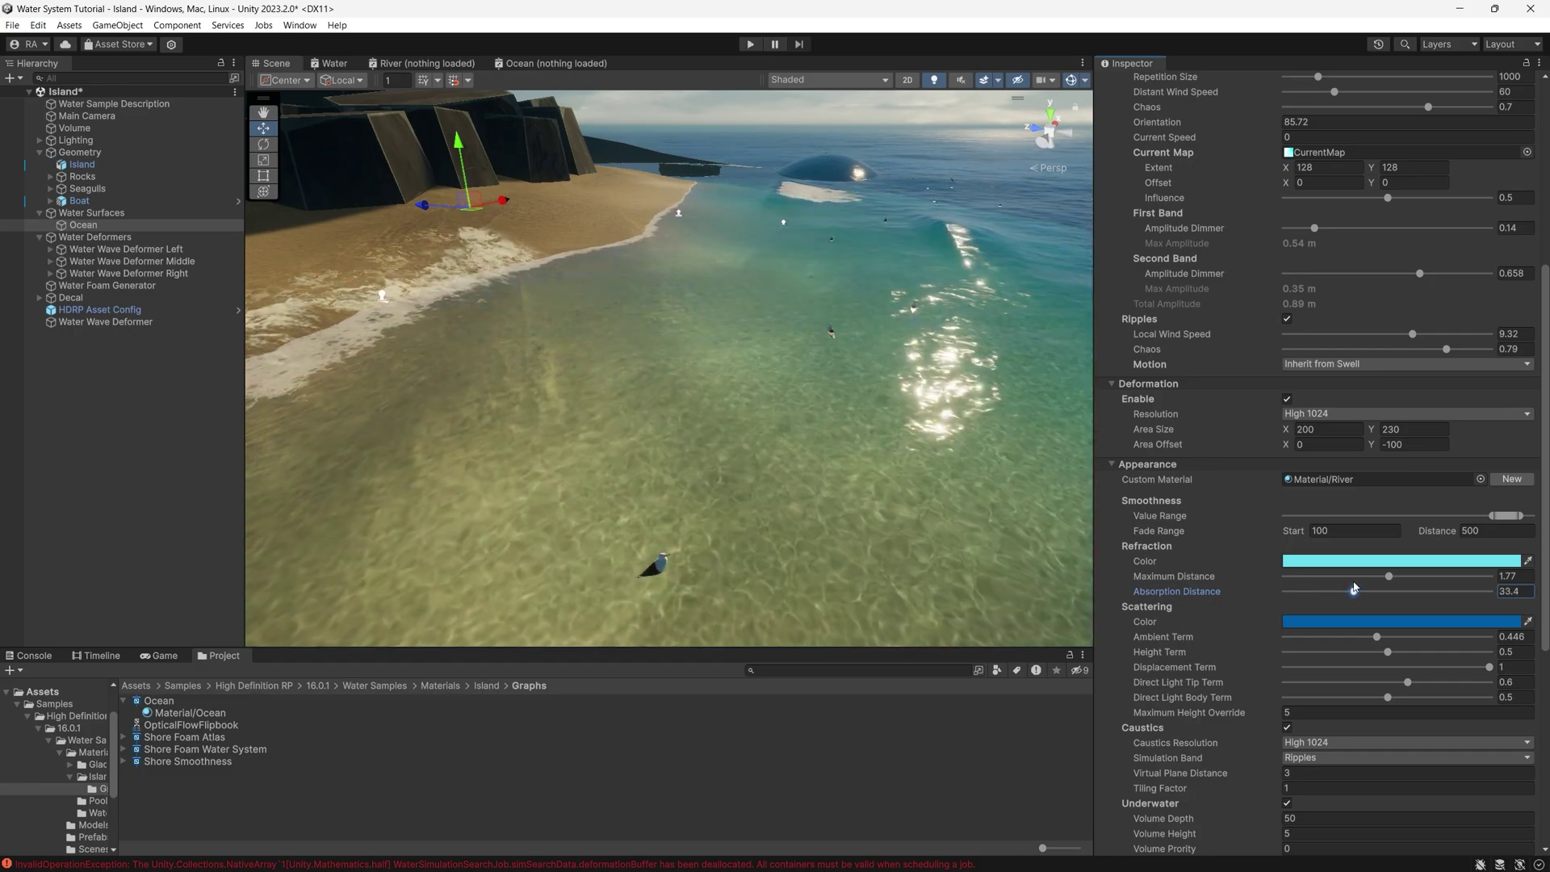
drag(1364, 587, 1354, 587)
right_drag(884, 523, 985, 457)
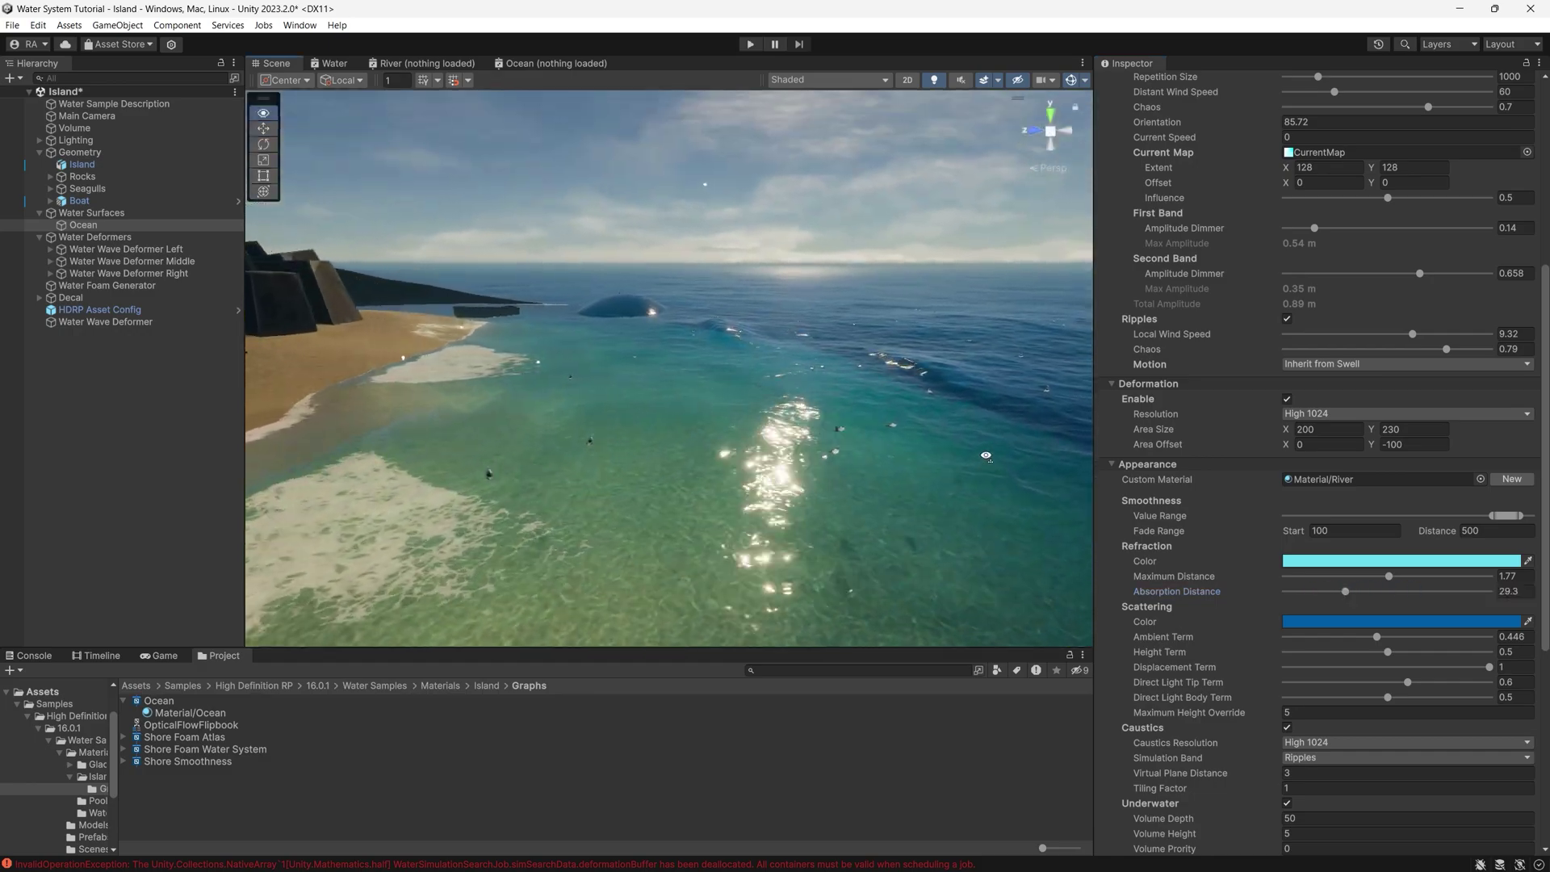
right_drag(703, 500, 702, 451)
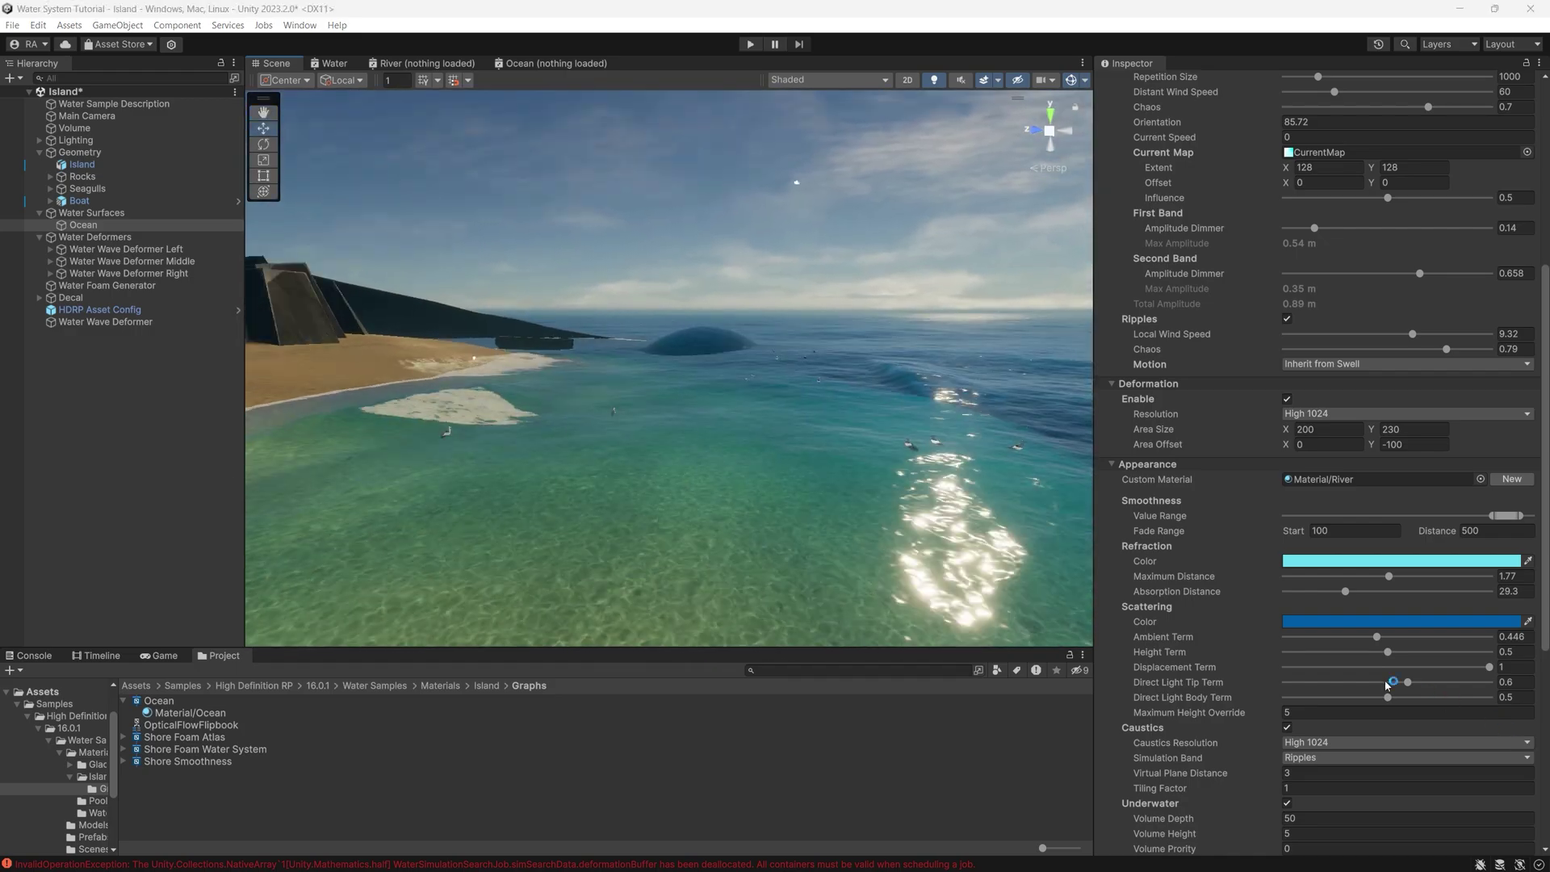
Step: Set displacement term to 0.72 and direct light tip term to about 0.466
mouse_move(1407, 682)
mouse_down()
mouse_move(1362, 683)
mouse_move(1379, 684)
mouse_up()
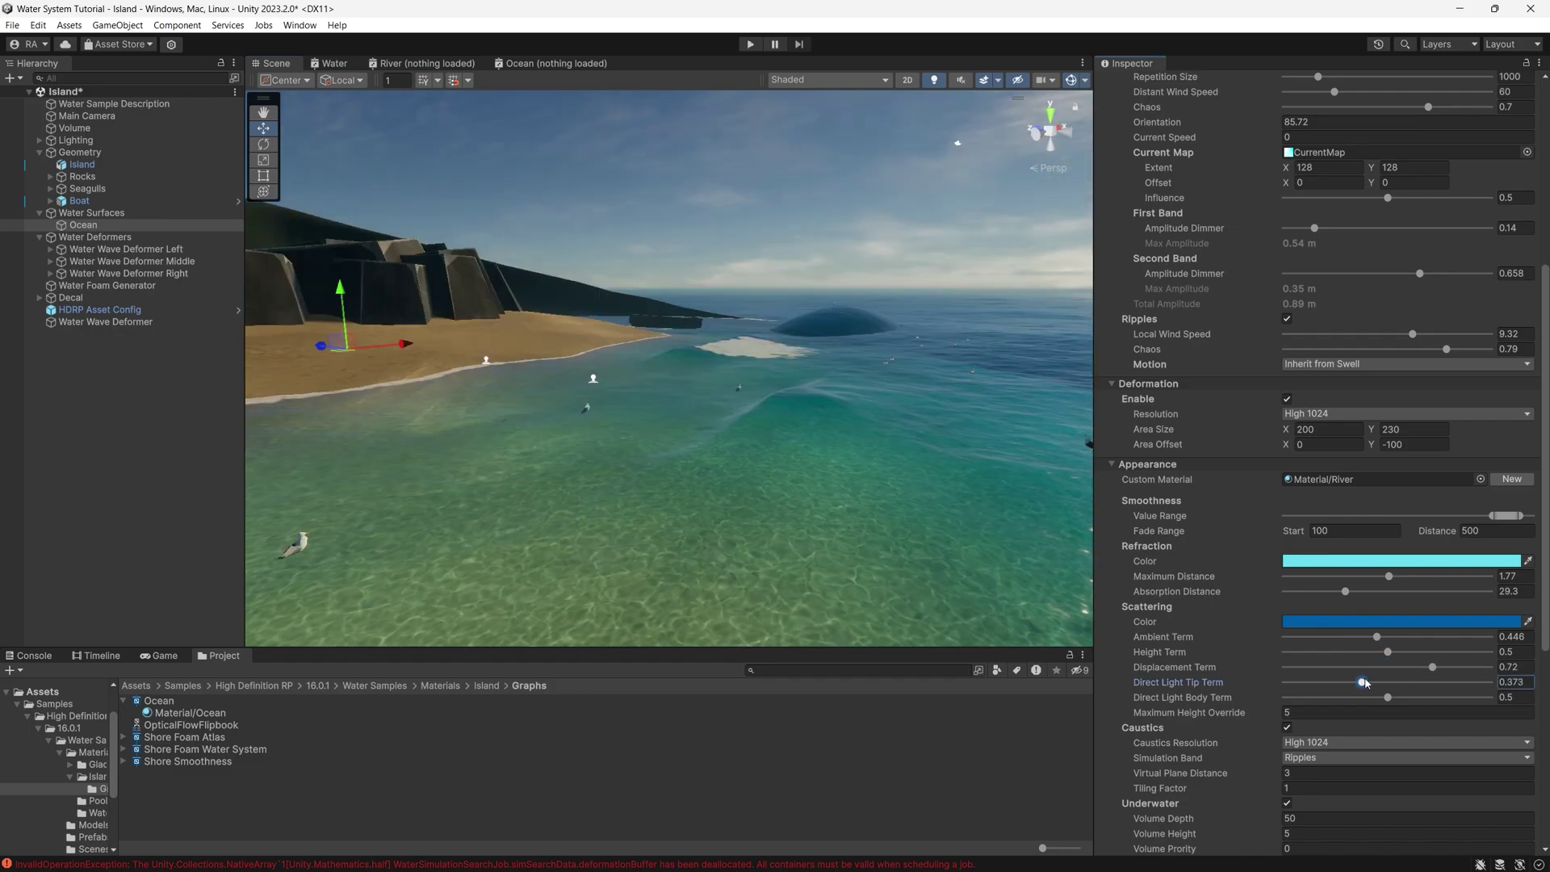
right_drag(872, 476, 1025, 488)
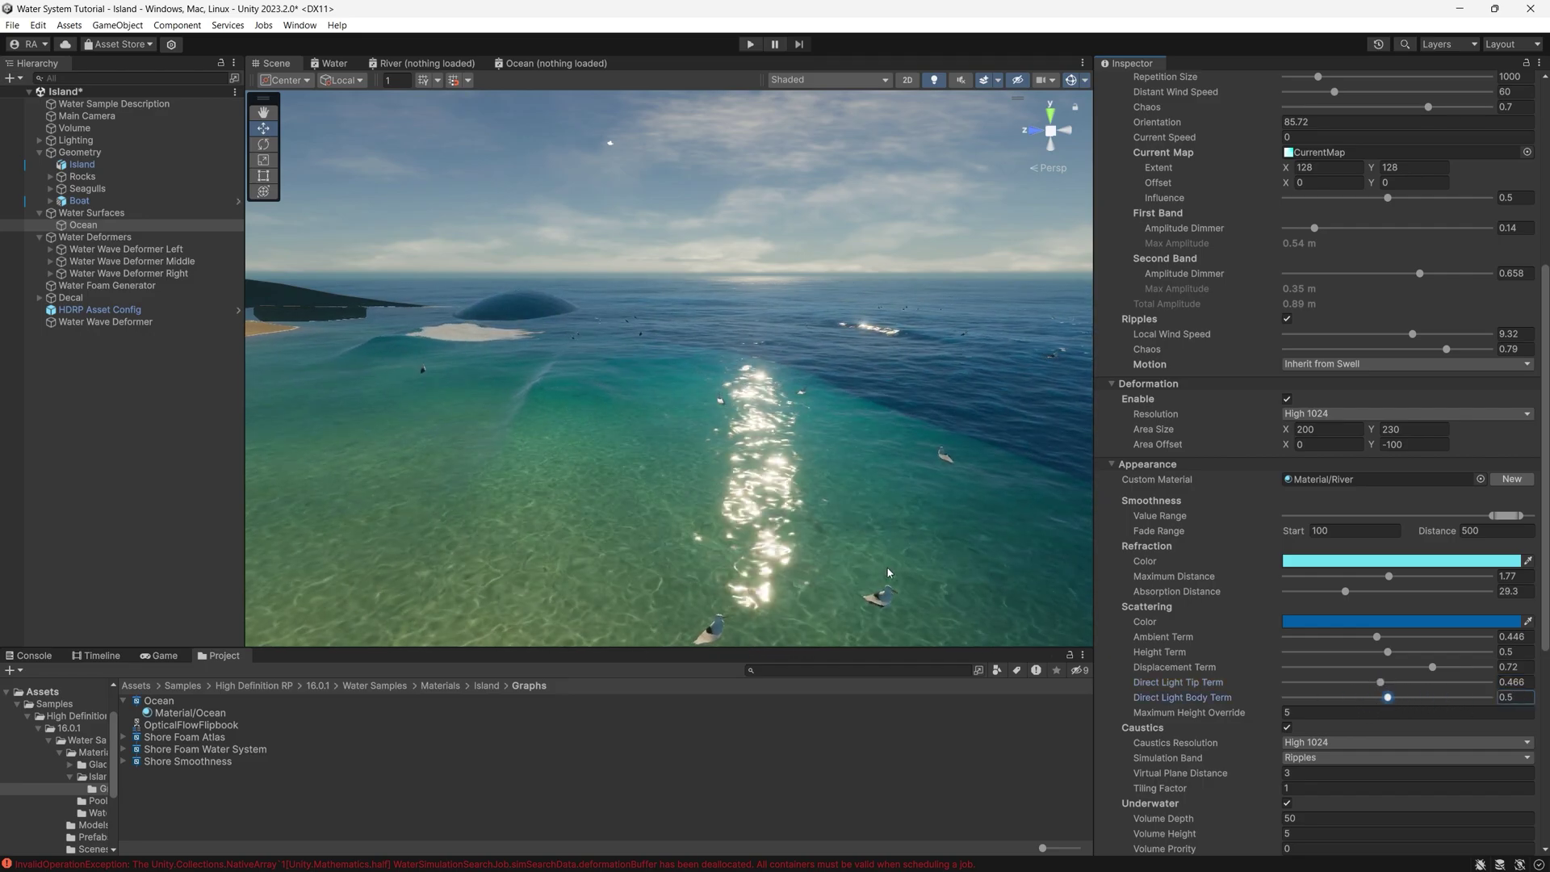
mouse_move(1088, 596)
right_down()
mouse_move(1046, 612)
mouse_move(1060, 606)
right_up()
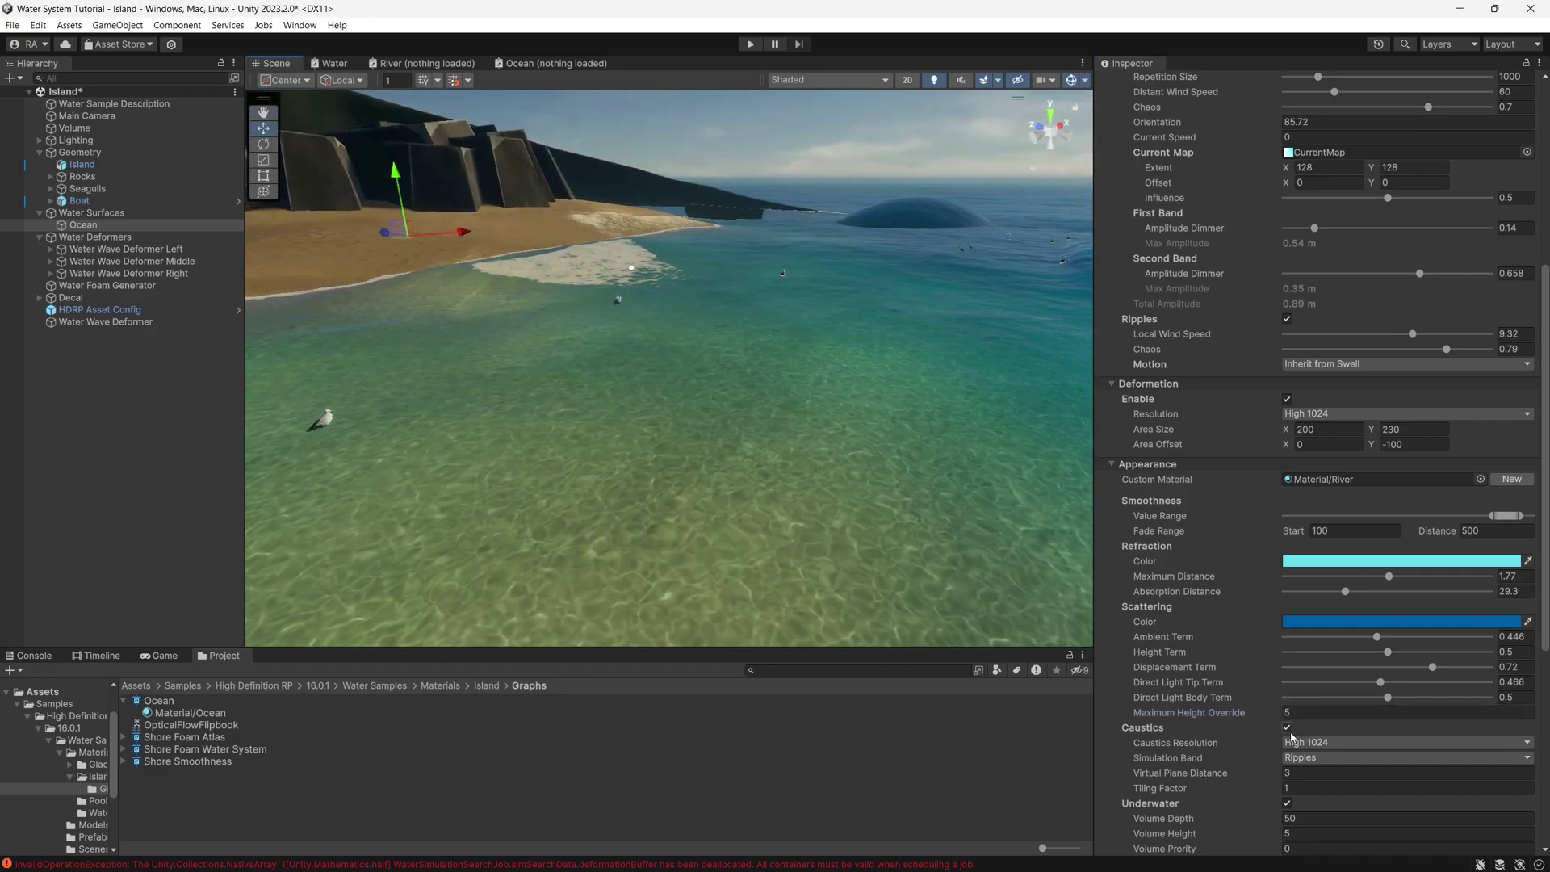
right_drag(714, 355, 670, 431)
right_drag(736, 362, 815, 462)
Step: Toggle the ocean's underwater rendering off and back on to compare the seabed view
click(1287, 803)
right_drag(727, 482, 806, 482)
key(w)
click(1287, 803)
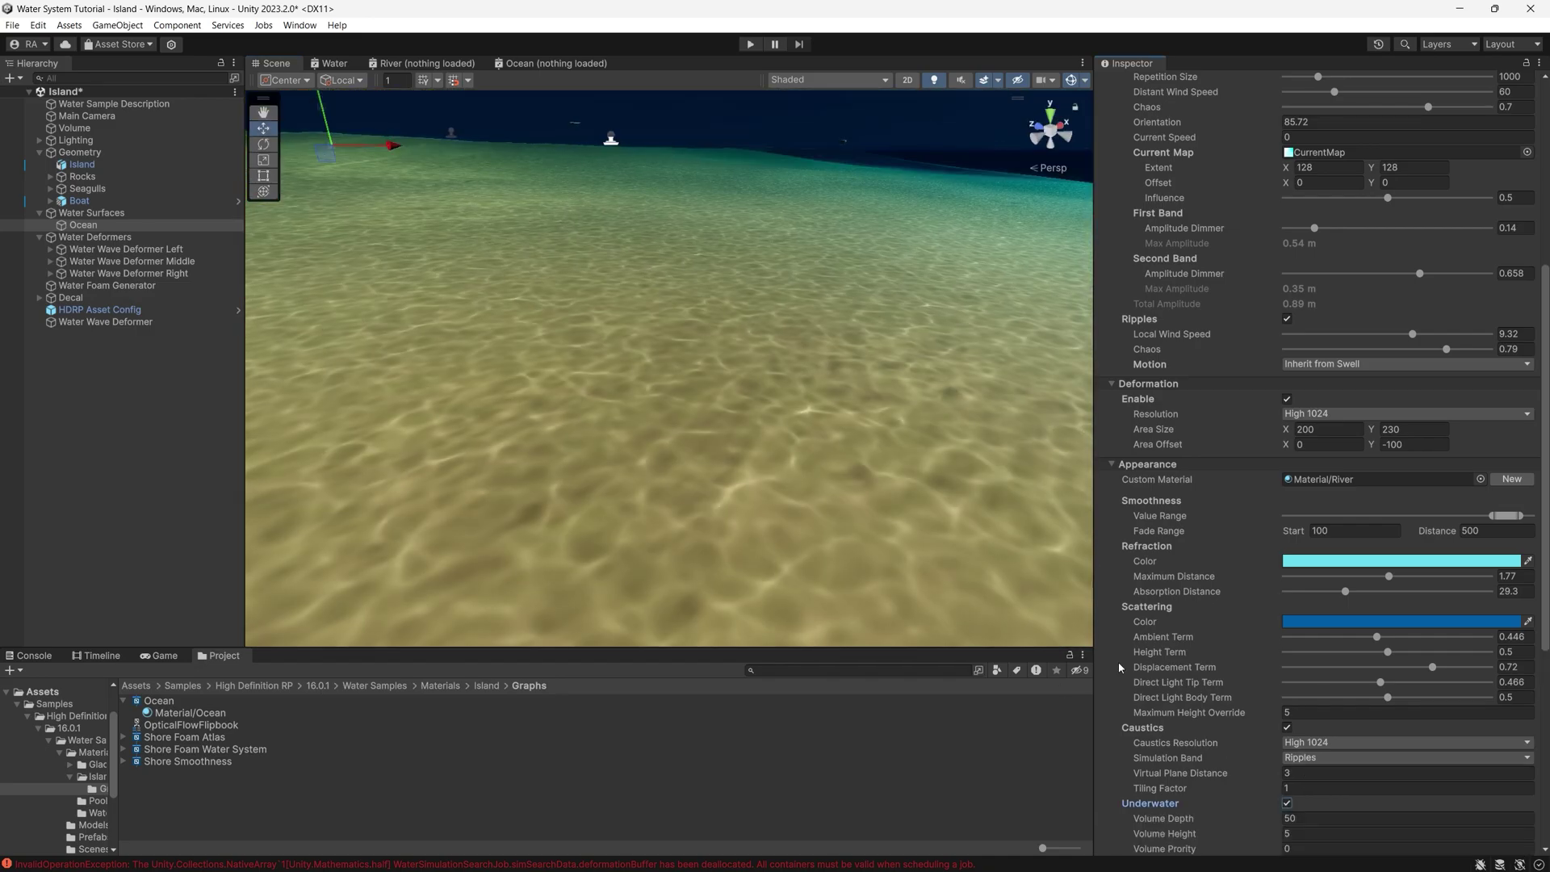
right_drag(953, 377, 695, 380)
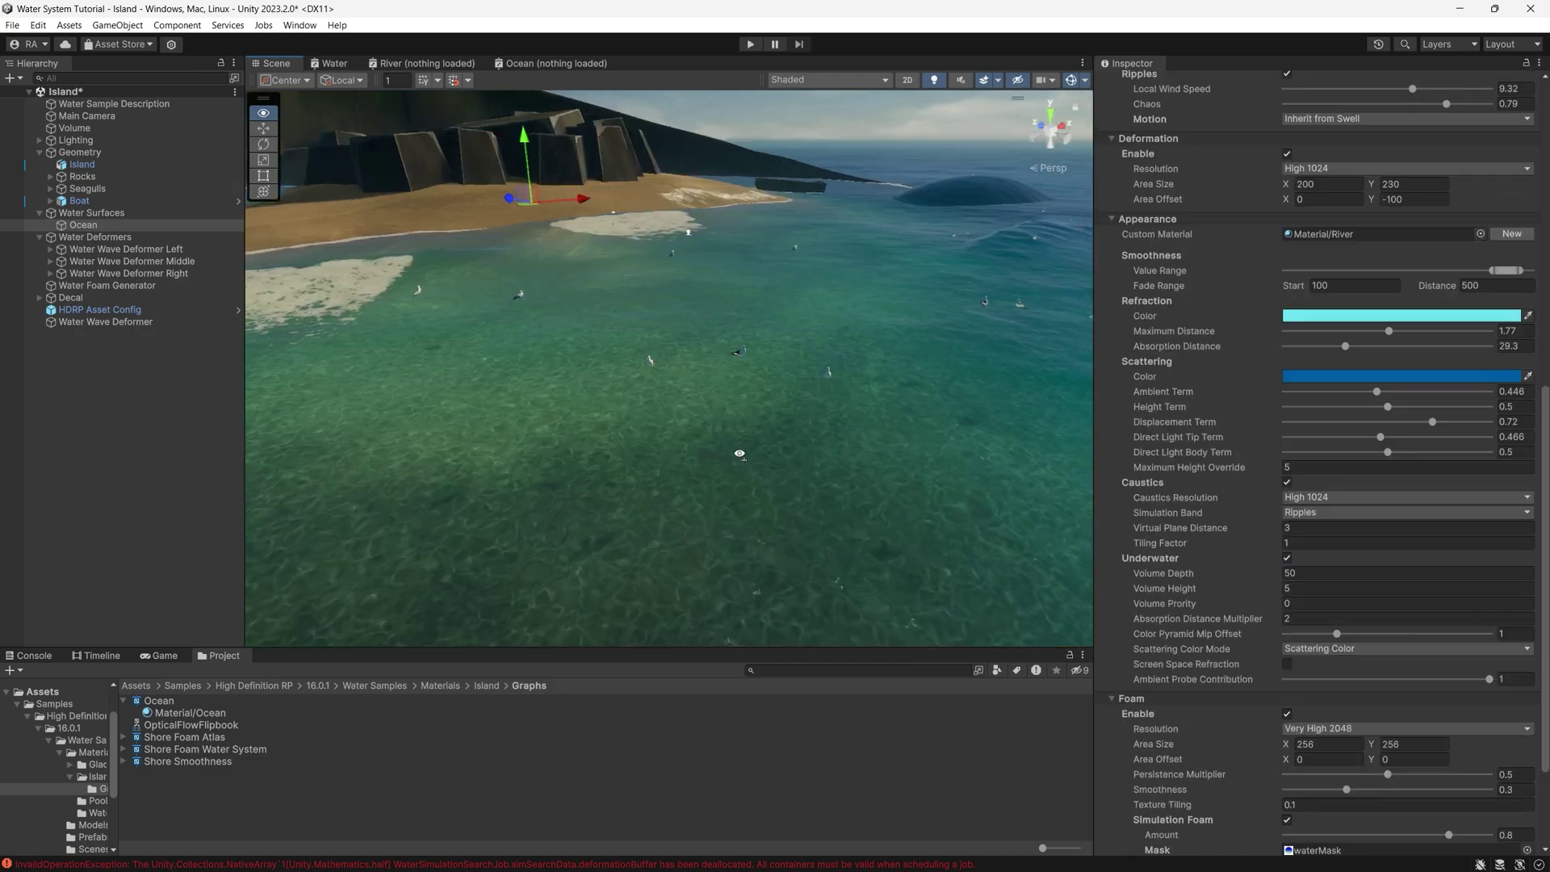
right_drag(737, 446, 942, 425)
Step: Enable foam on the ocean and set ambient probe contribution to 0.512
click(1289, 716)
click(1288, 717)
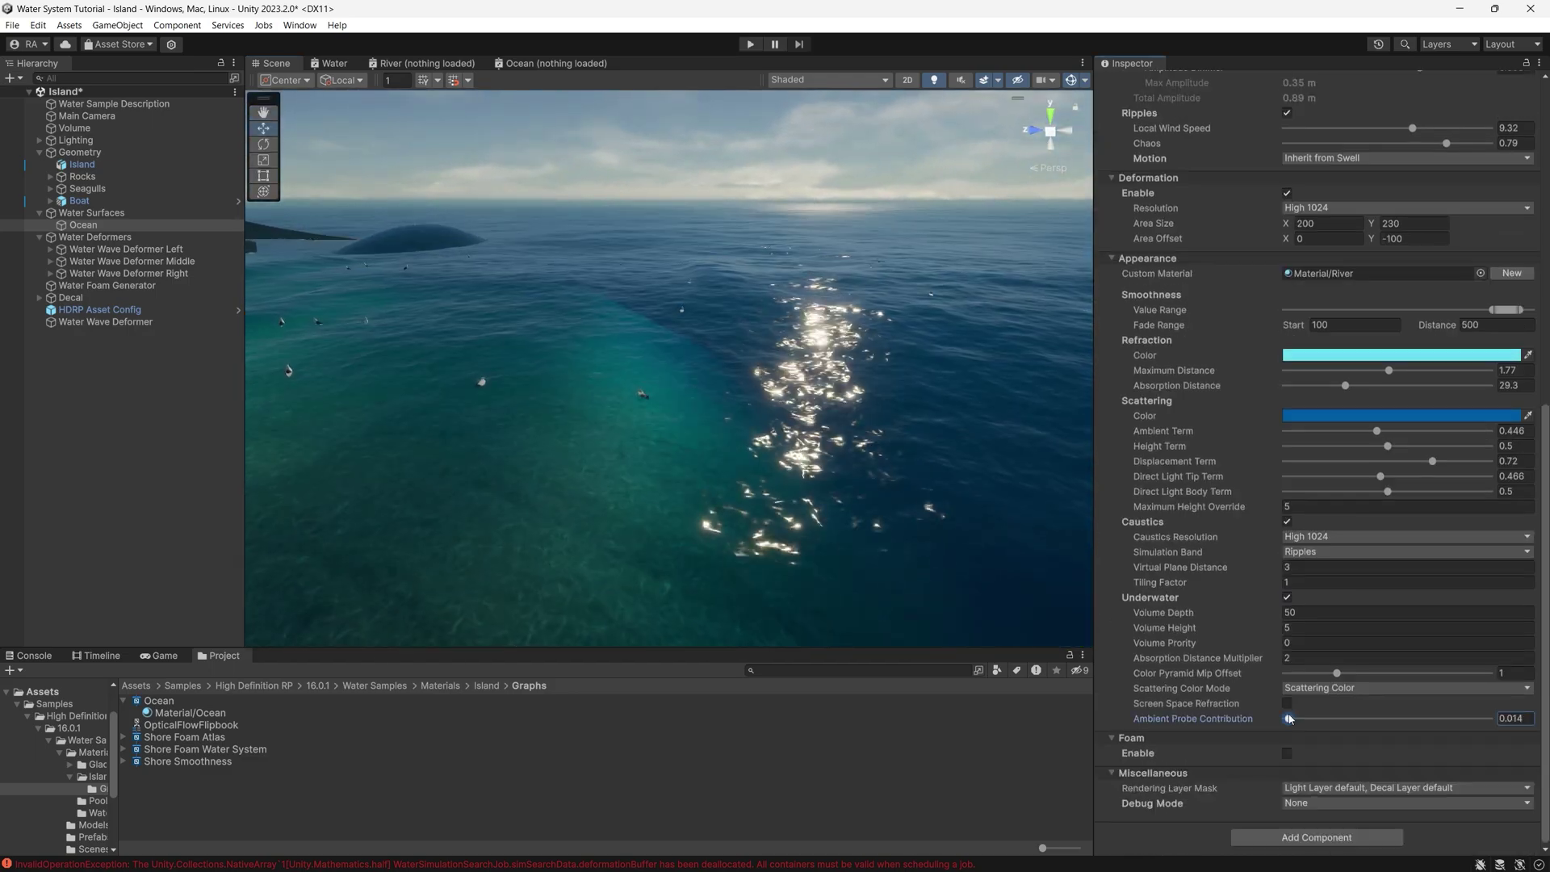
click(1286, 753)
right_drag(888, 517, 941, 504)
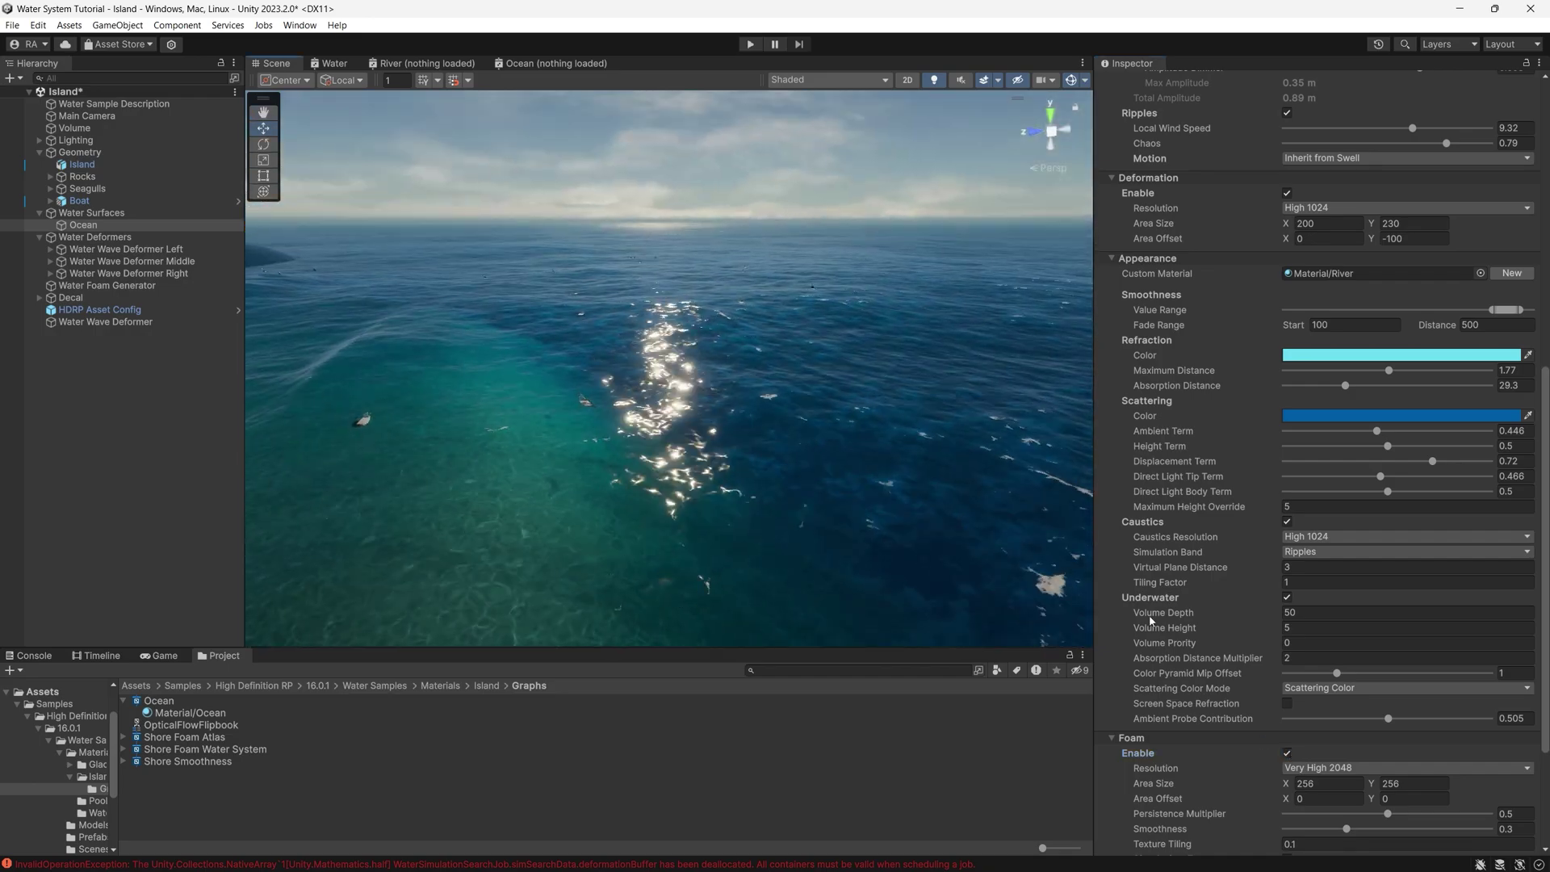
click(1391, 718)
Step: Set foam smoothness 0.475 and simulation foam amount 0.854, then select the boat
scroll(1355, 757, down, 1)
scroll(1358, 737, down, 2)
right_drag(817, 394, 879, 409)
right_drag(787, 343, 653, 402)
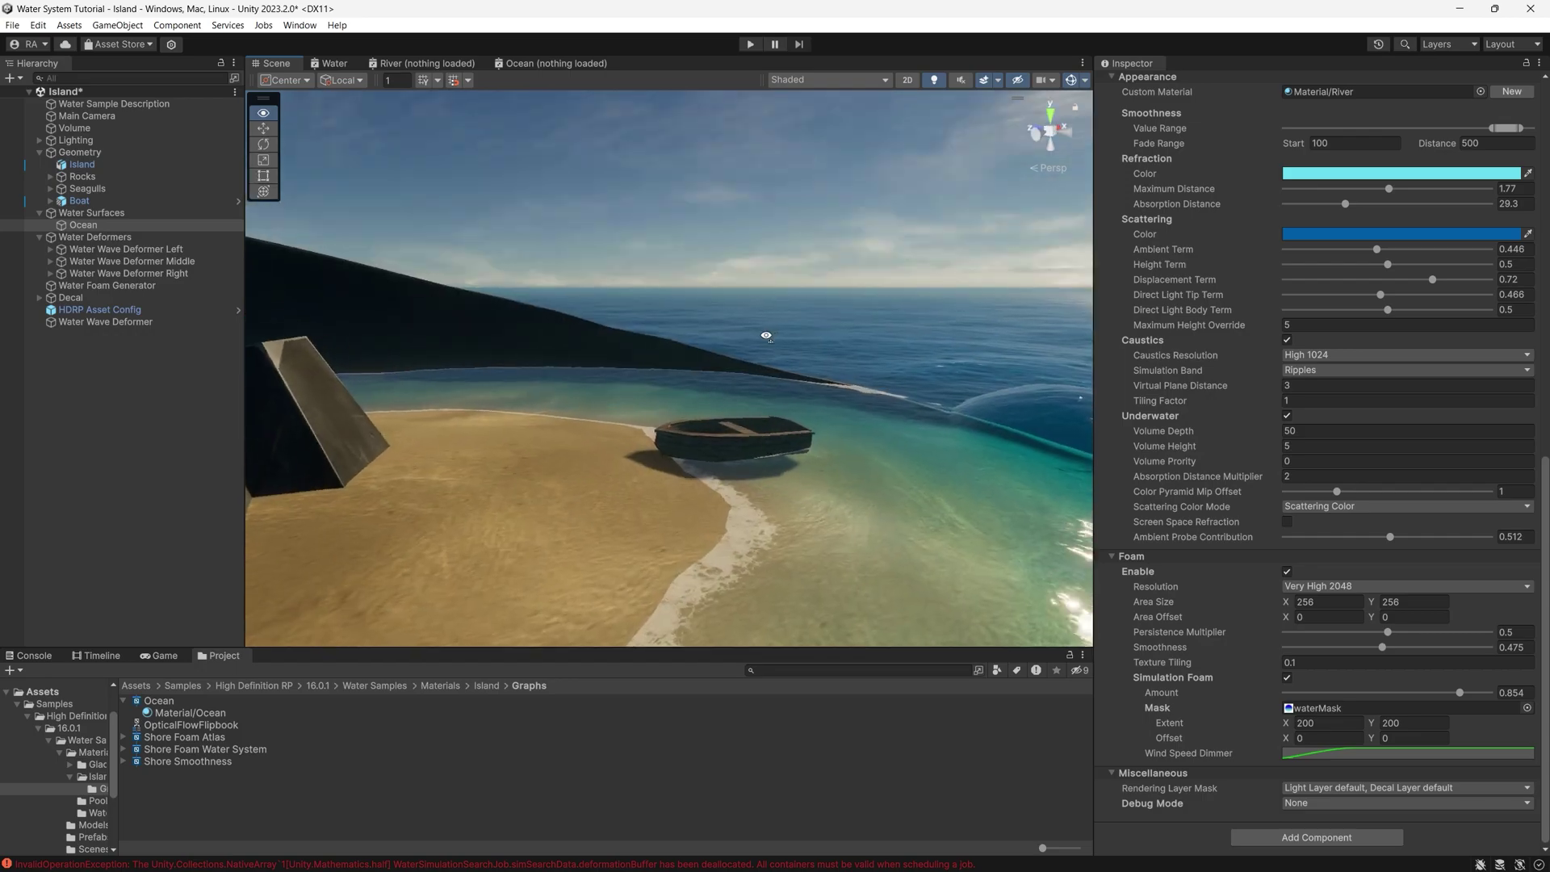
key(w)
right_drag(634, 515, 686, 518)
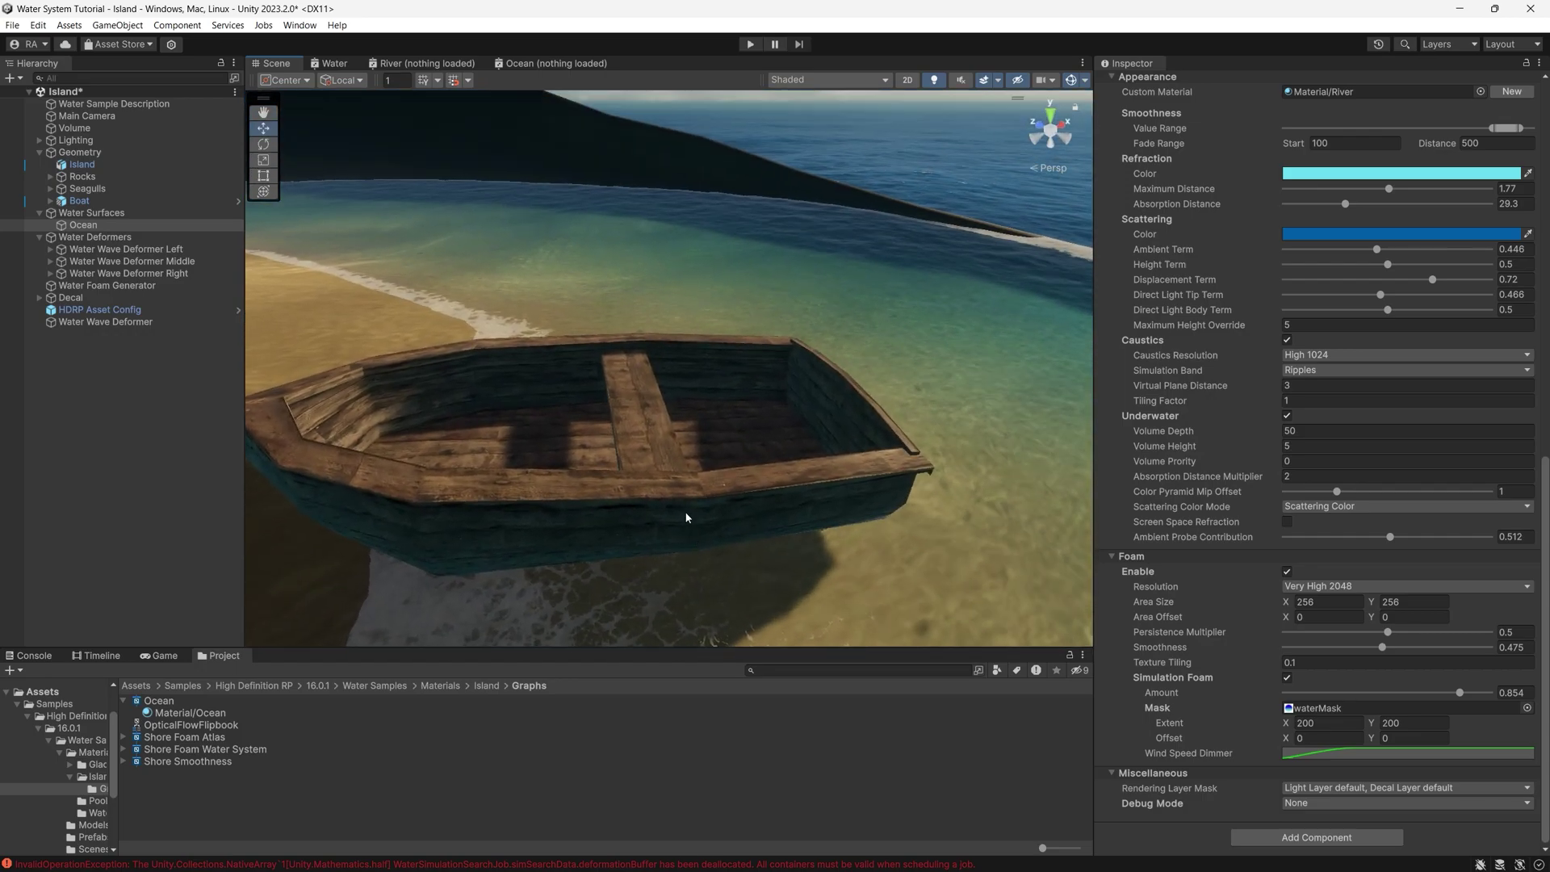
click(637, 476)
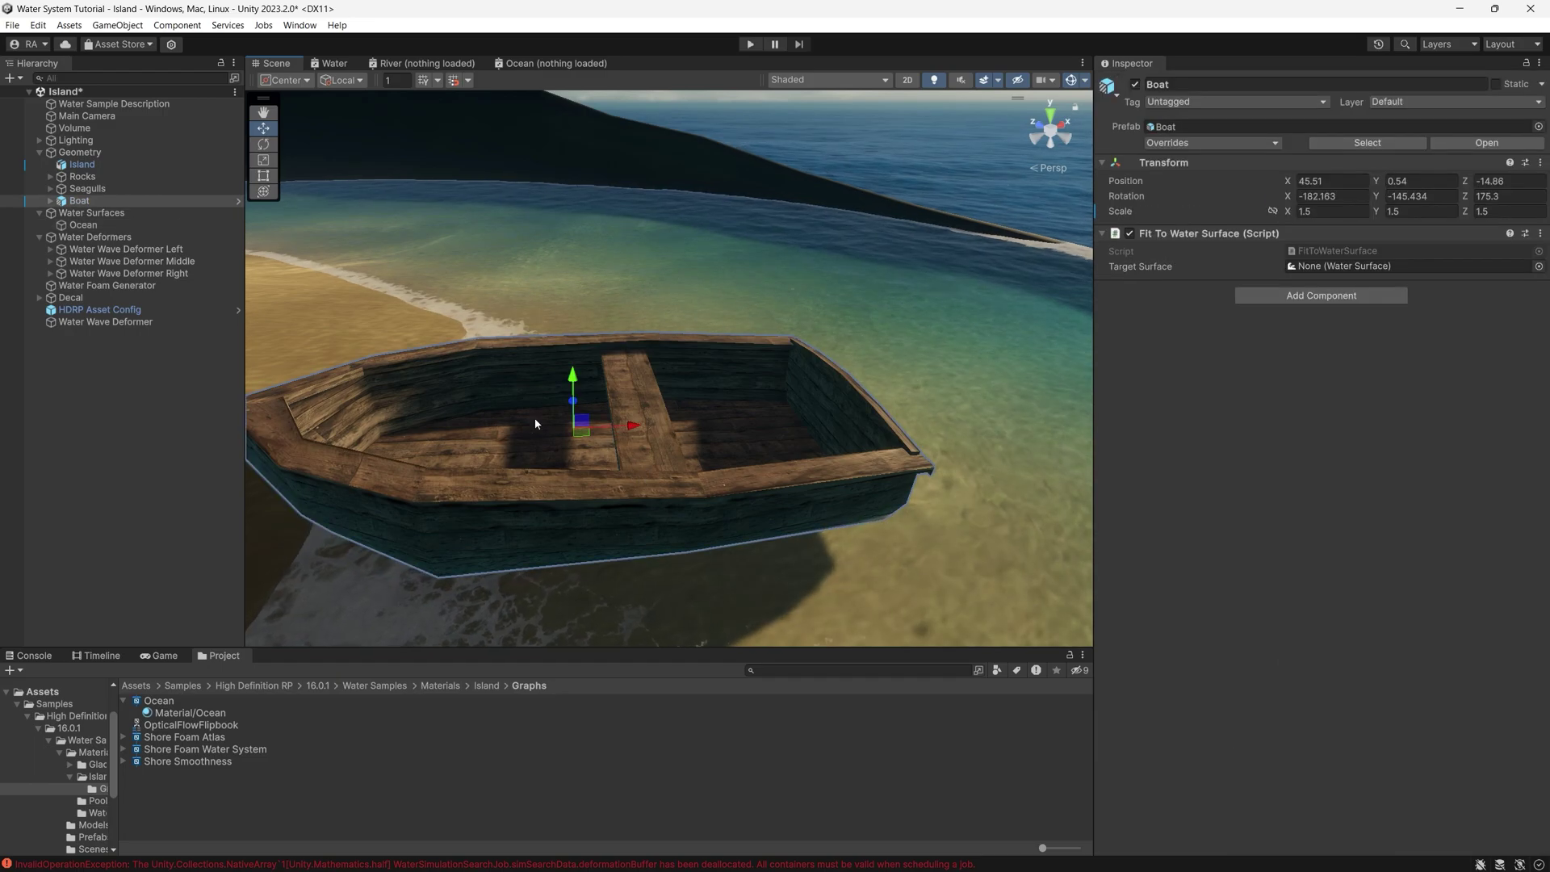
Step: Lower the boat's Water Excluder child to Position Y 0.516, just inside the hull
click(50, 201)
click(111, 249)
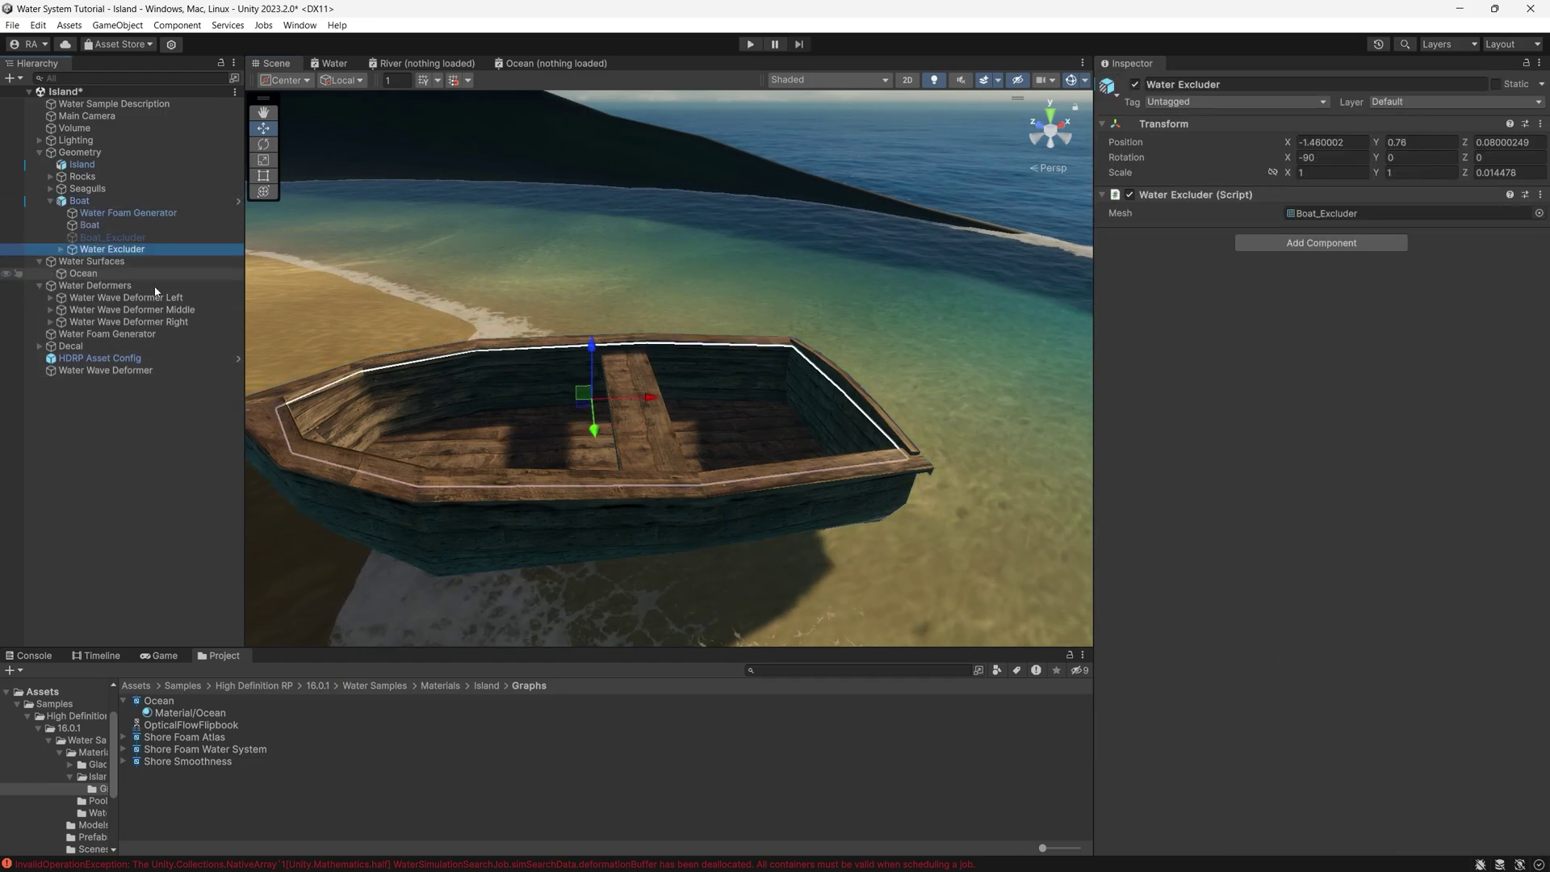
drag(592, 372, 613, 316)
click(697, 487)
key(ctrl+z)
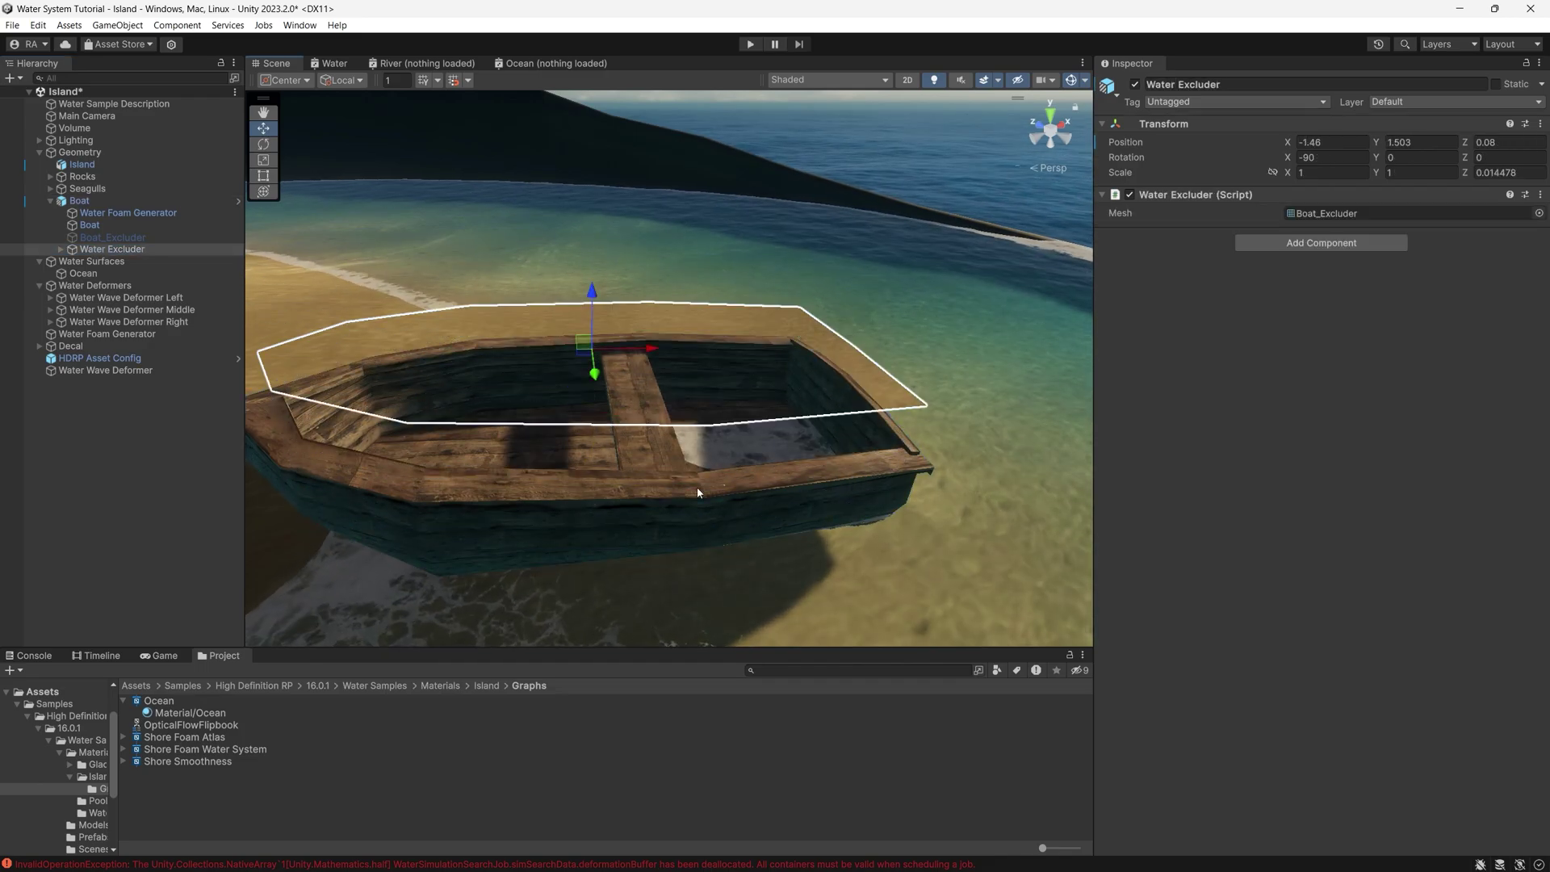
click(666, 498)
right_drag(666, 499, 933, 339)
alt+scroll(931, 340, up, 3)
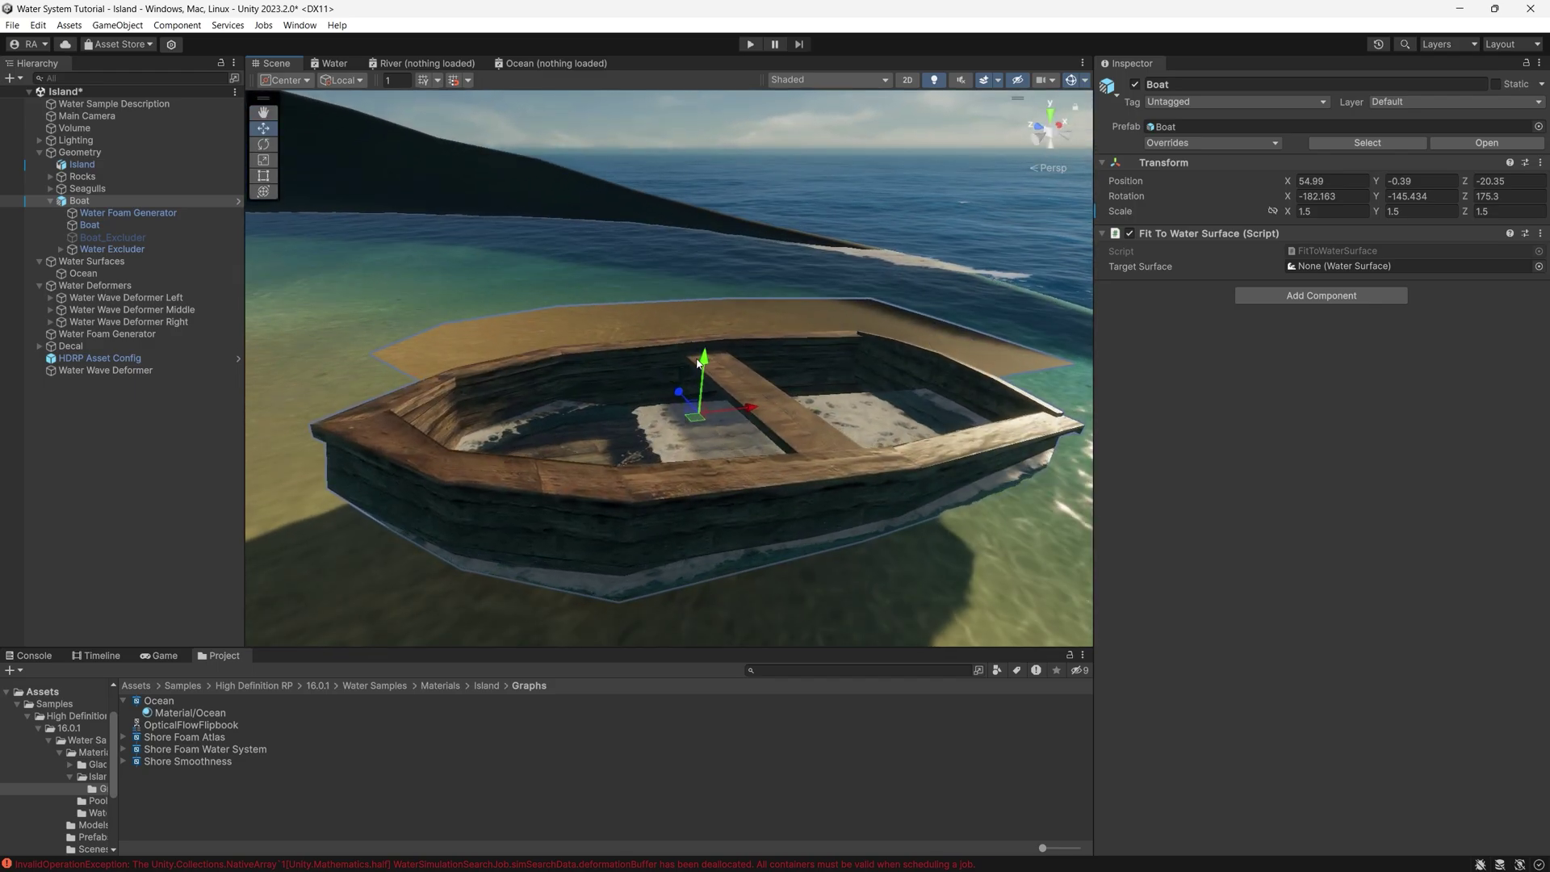
click(157, 248)
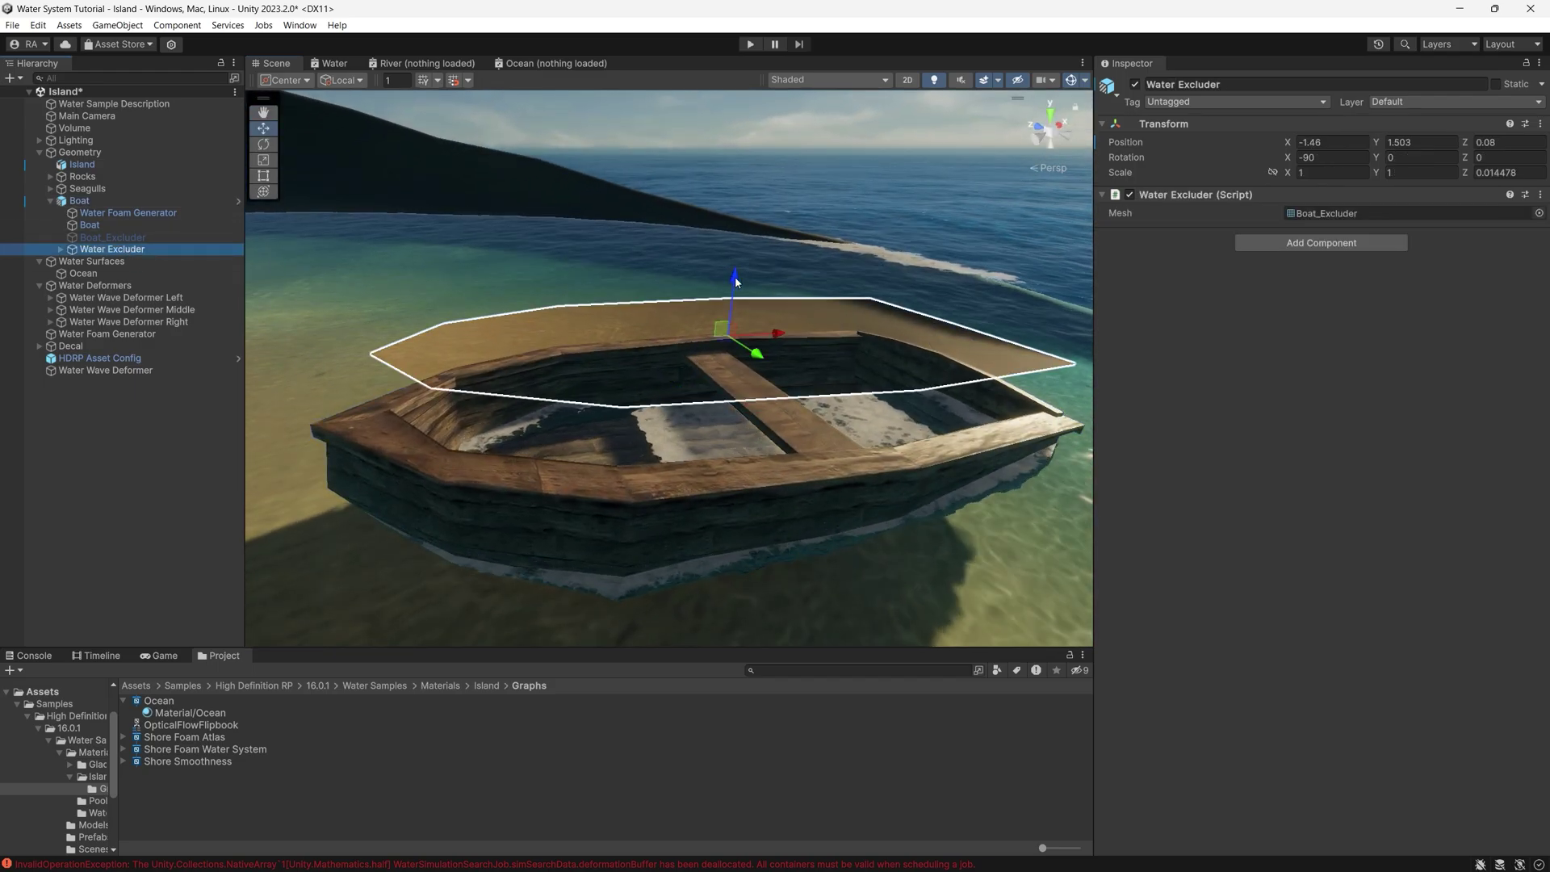
drag(734, 278, 735, 360)
right_drag(666, 308, 330, 313)
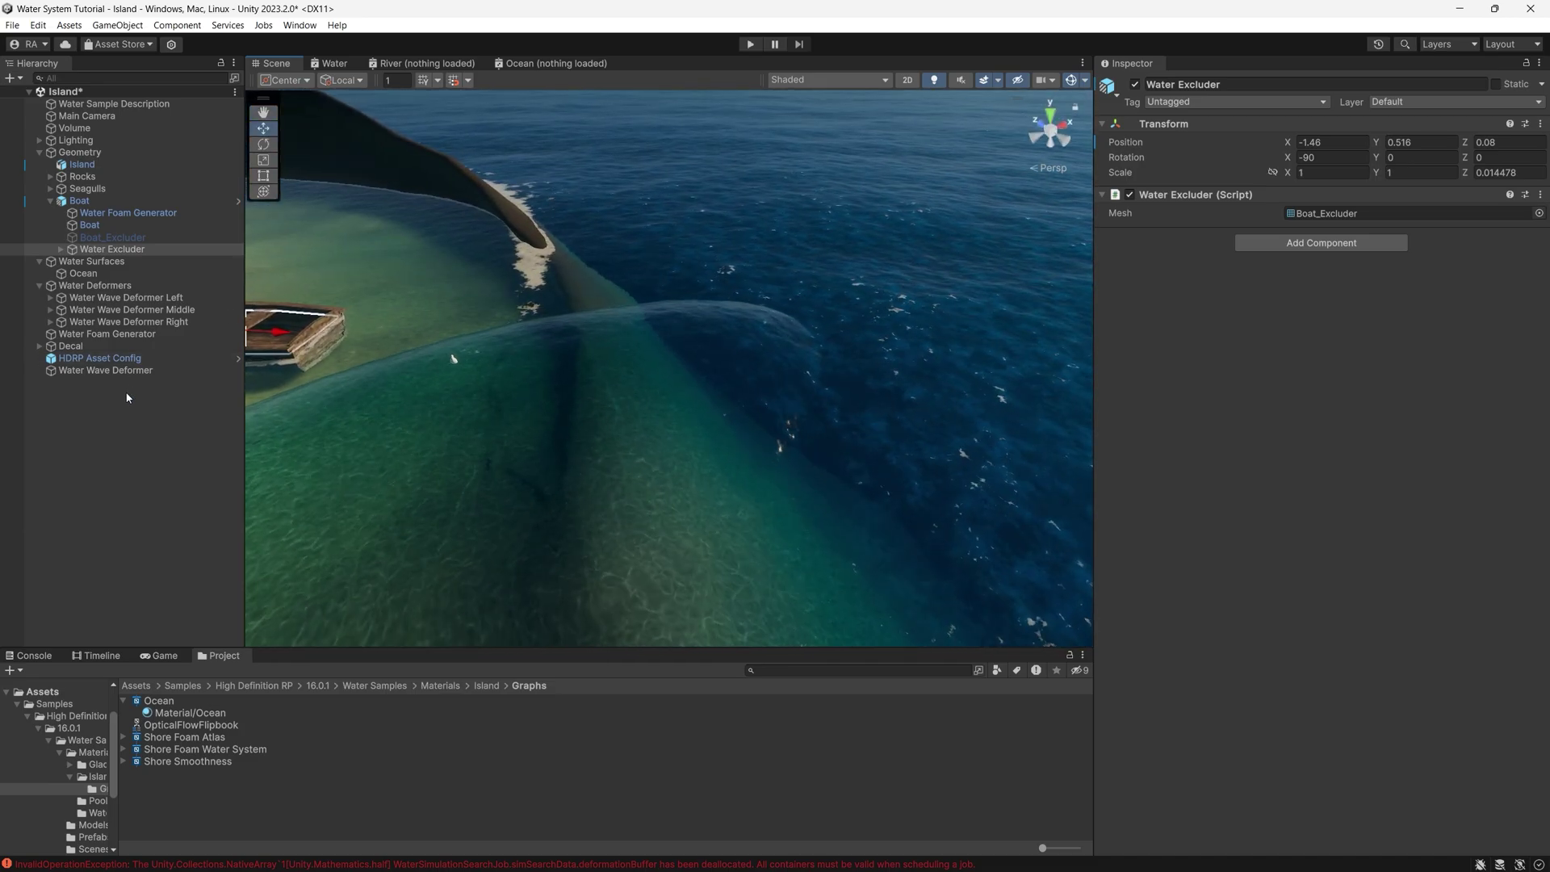
Step: Create a Water Foam Generator from the Hierarchy and set its Type to Disk
right_click(183, 433)
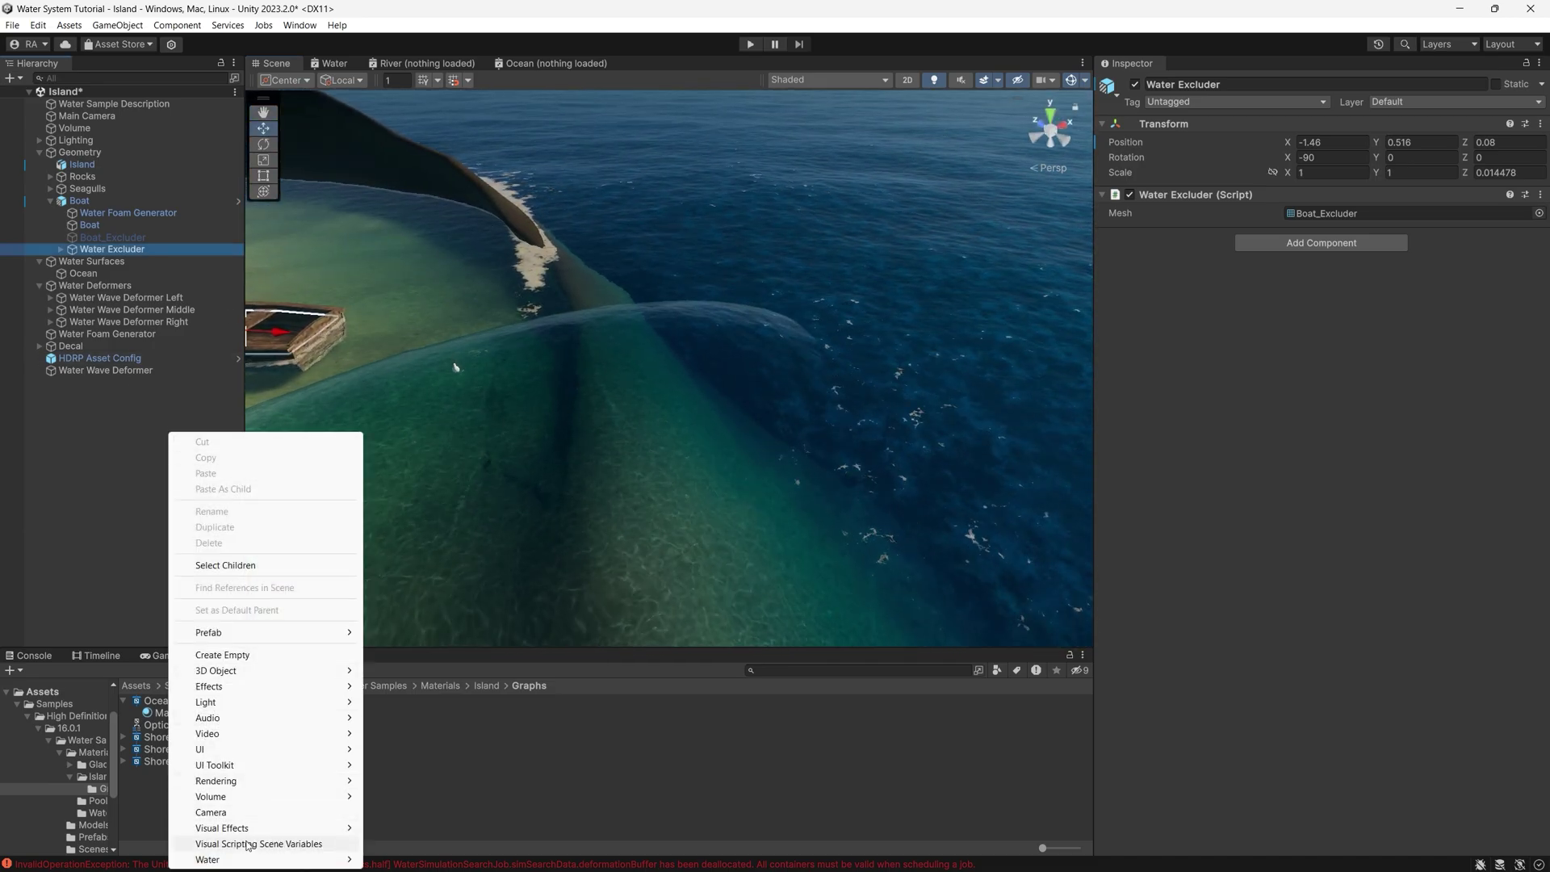
click(451, 860)
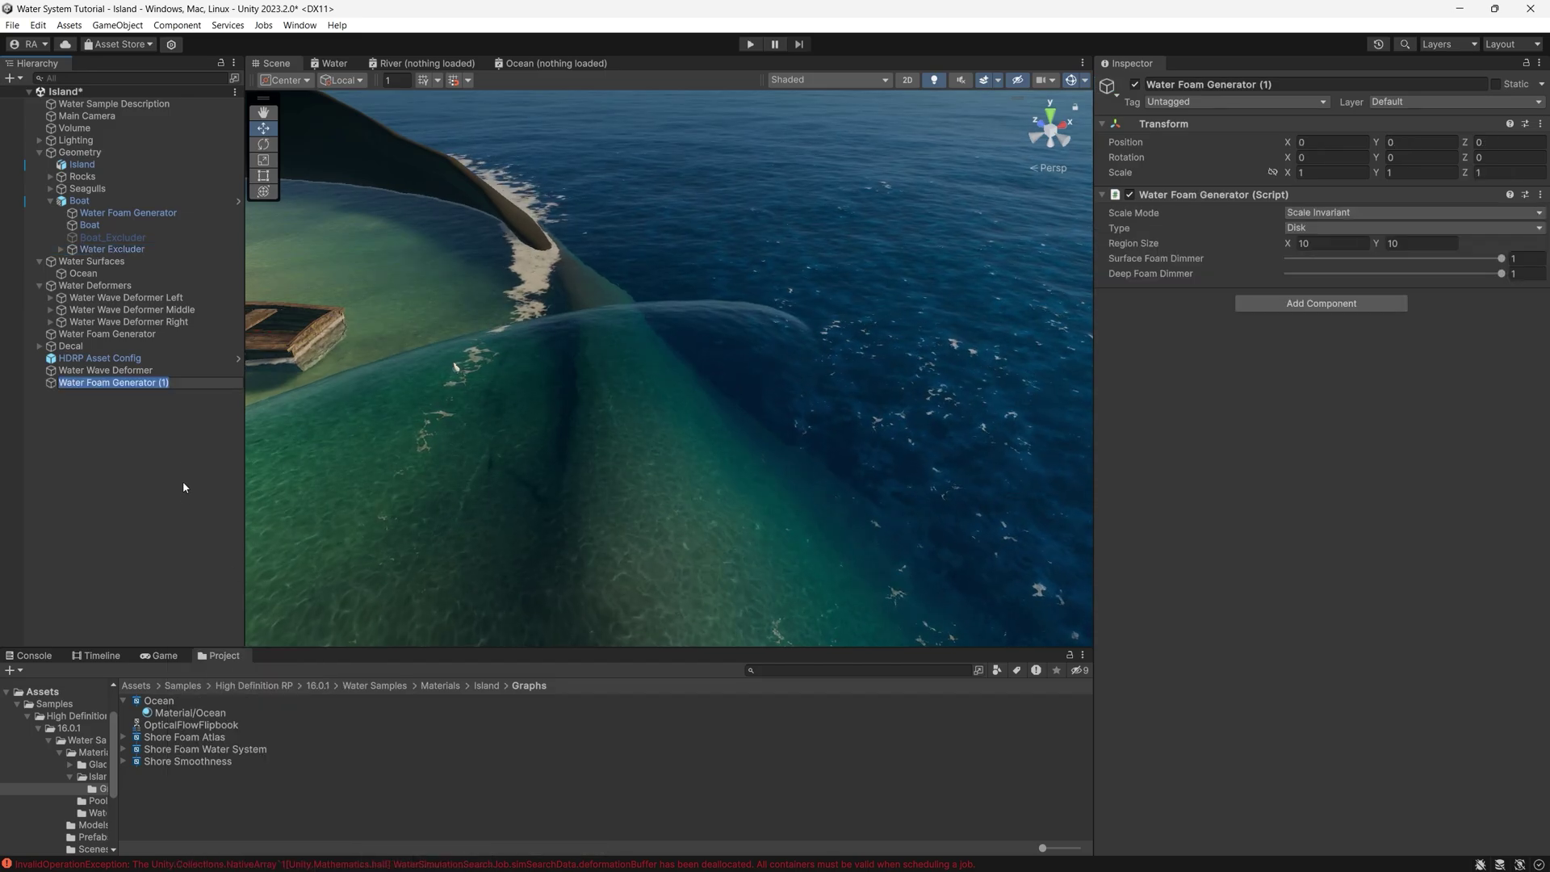
click(1314, 248)
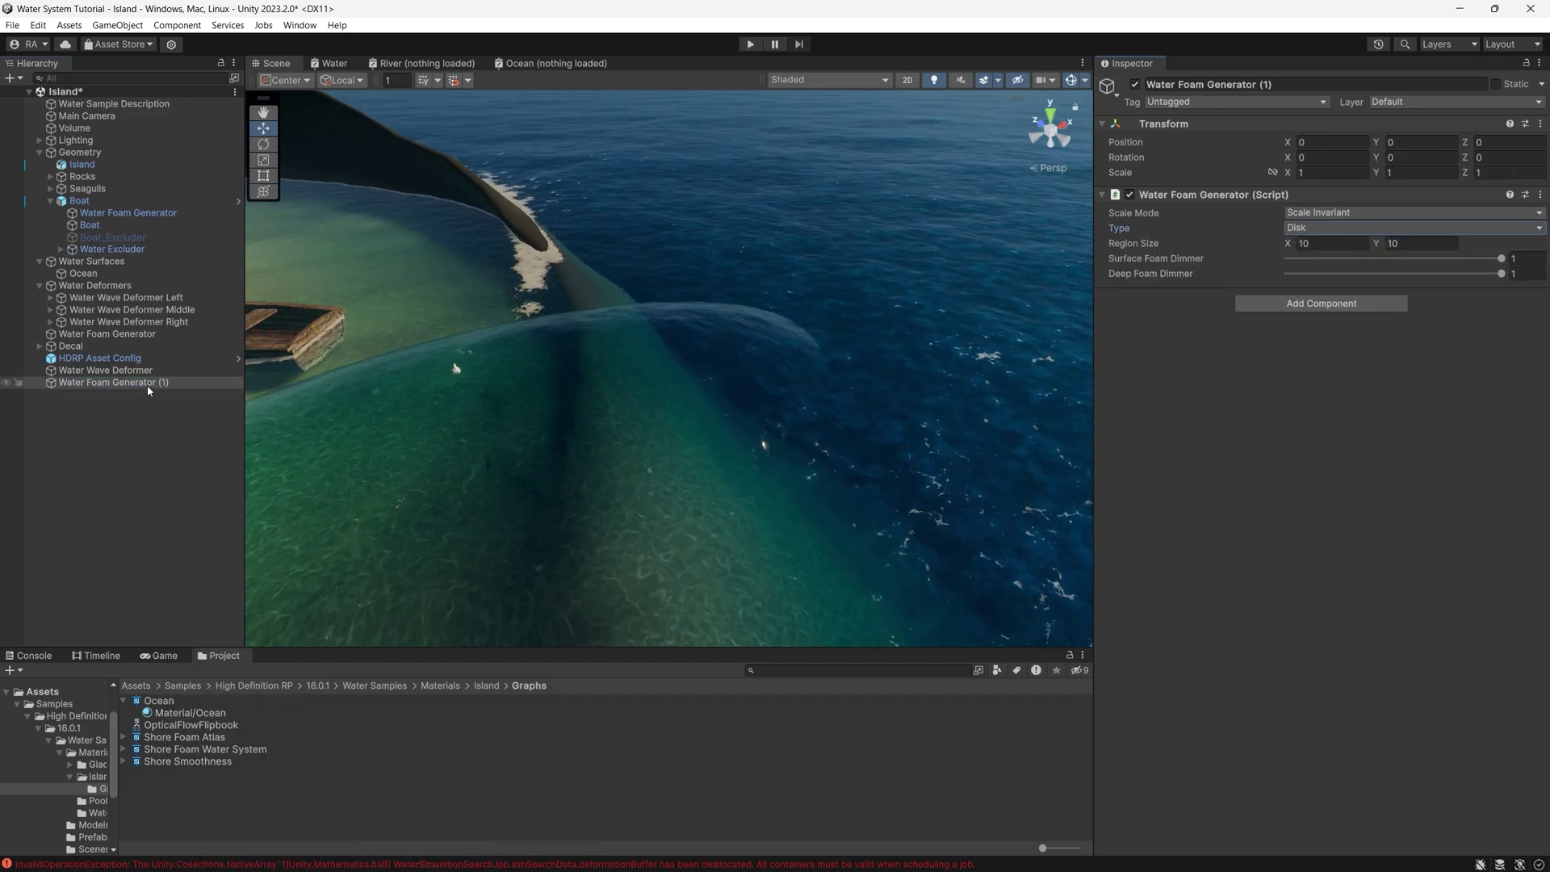
double_click(147, 385)
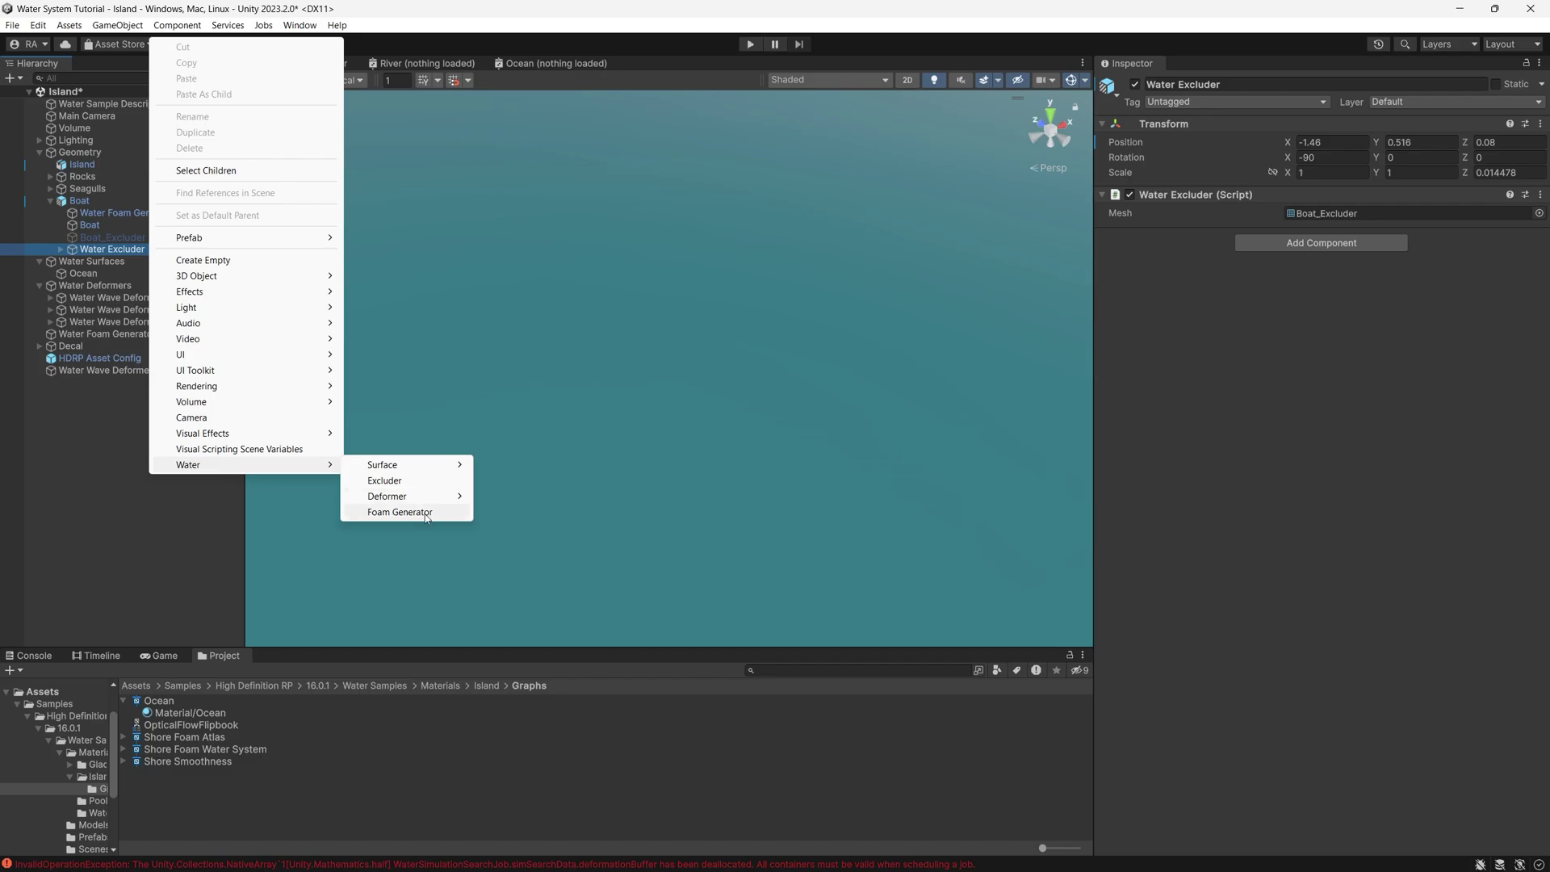
click(427, 513)
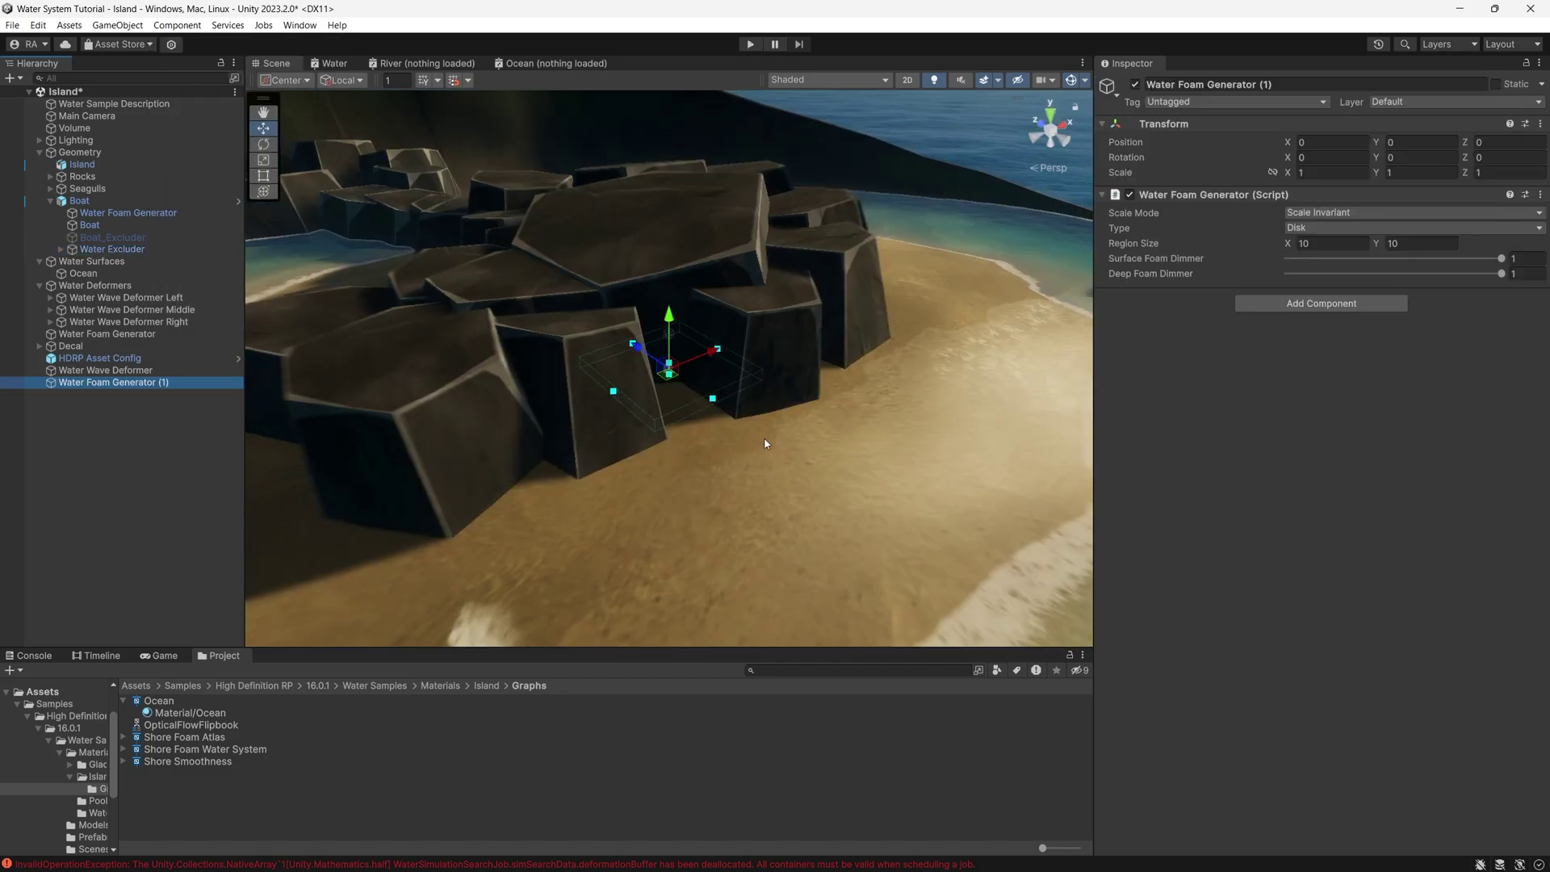
Step: Sweep the disk foam generator across the water to leave a foam trail
drag(1043, 533, 1048, 533)
scroll(1001, 484, down, 3)
middle_drag(953, 428, 826, 399)
scroll(826, 399, up, 3)
middle_drag(910, 439, 827, 408)
mouse_move(634, 394)
mouse_down()
mouse_move(1001, 436)
mouse_move(991, 488)
mouse_move(883, 343)
mouse_move(734, 485)
mouse_move(848, 322)
mouse_up()
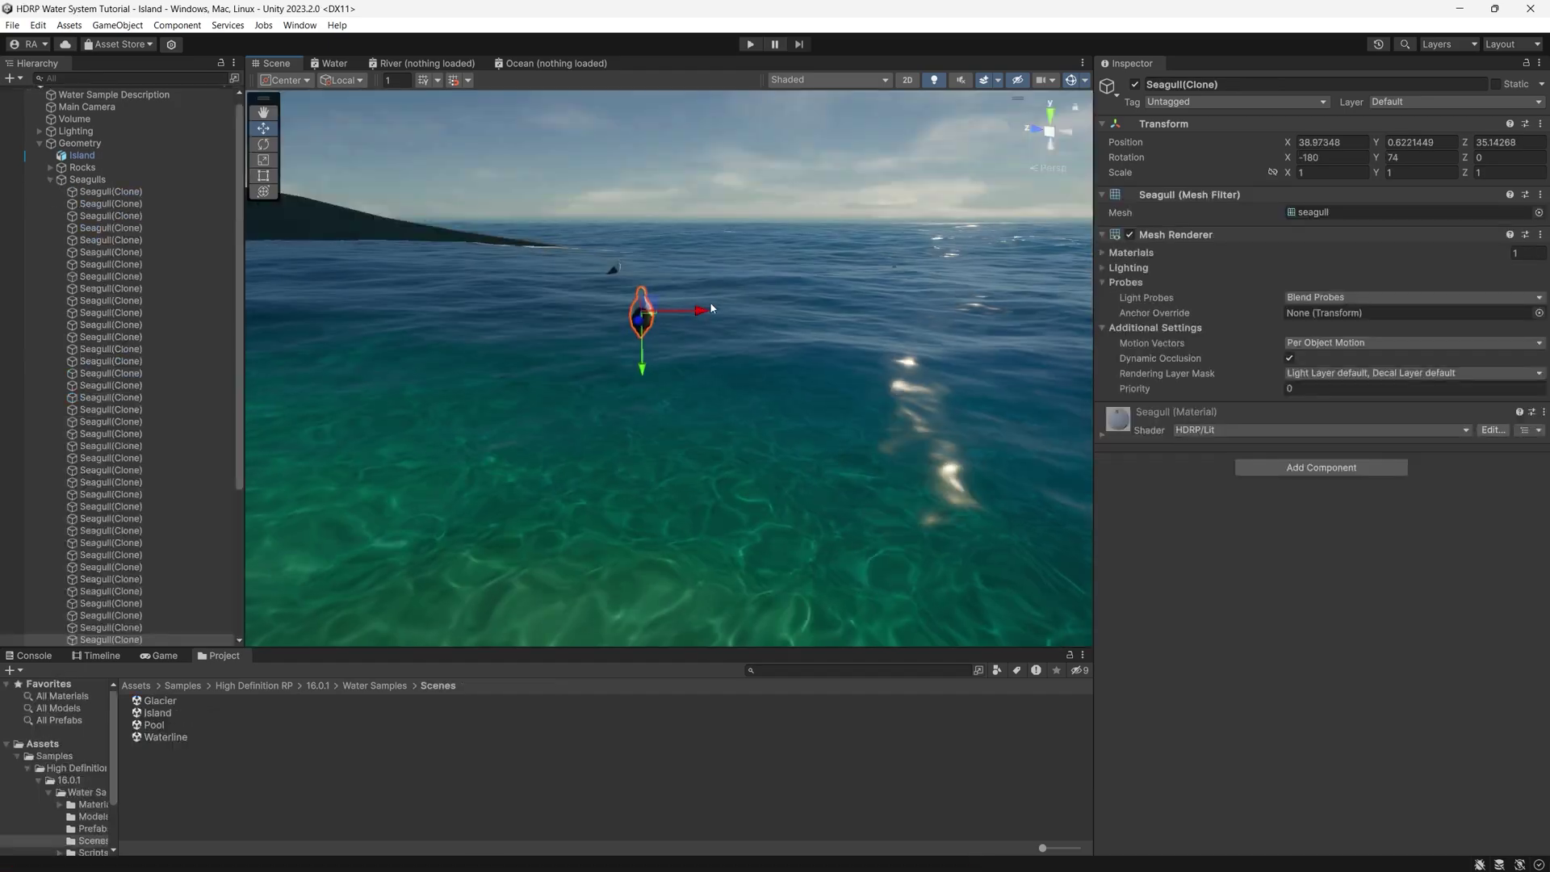
Step: Inspect the Seagulls group, fly over the water to the tall rock, and scrub the cutscene to frame 2808
click(138, 180)
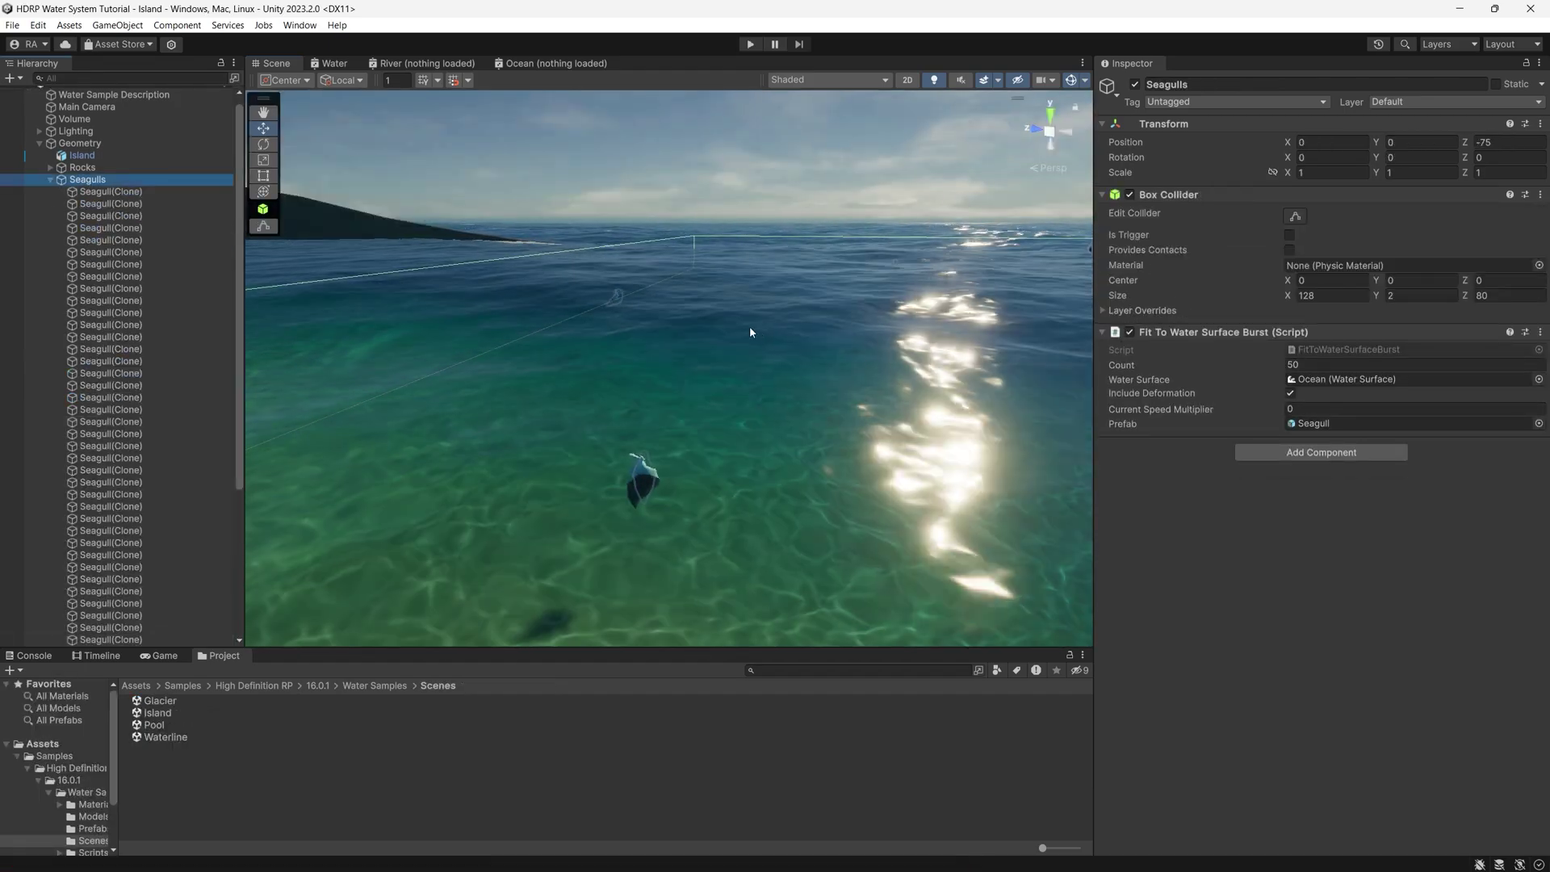
right_drag(727, 331, 924, 323)
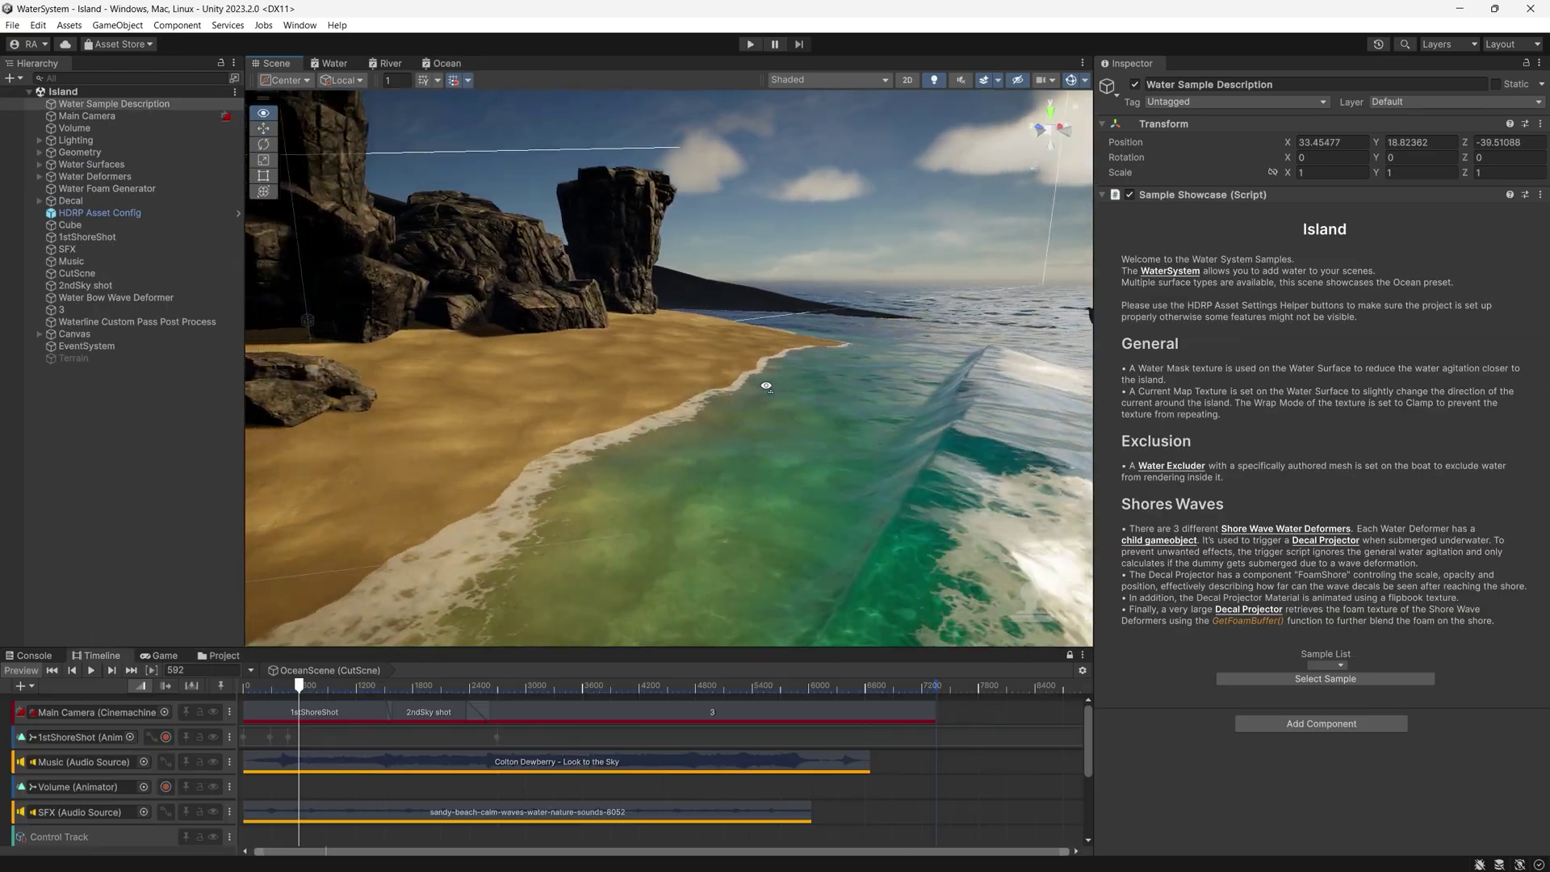
right_drag(766, 385, 1004, 364)
right_drag(626, 400, 593, 415)
drag(386, 692, 662, 717)
Step: Scrub the cutscene back past frame 4446 to the boat shot and enlarge the bottom panel
mouse_move(718, 363)
right_down()
mouse_move(732, 335)
mouse_move(733, 374)
right_up()
drag(662, 686, 626, 691)
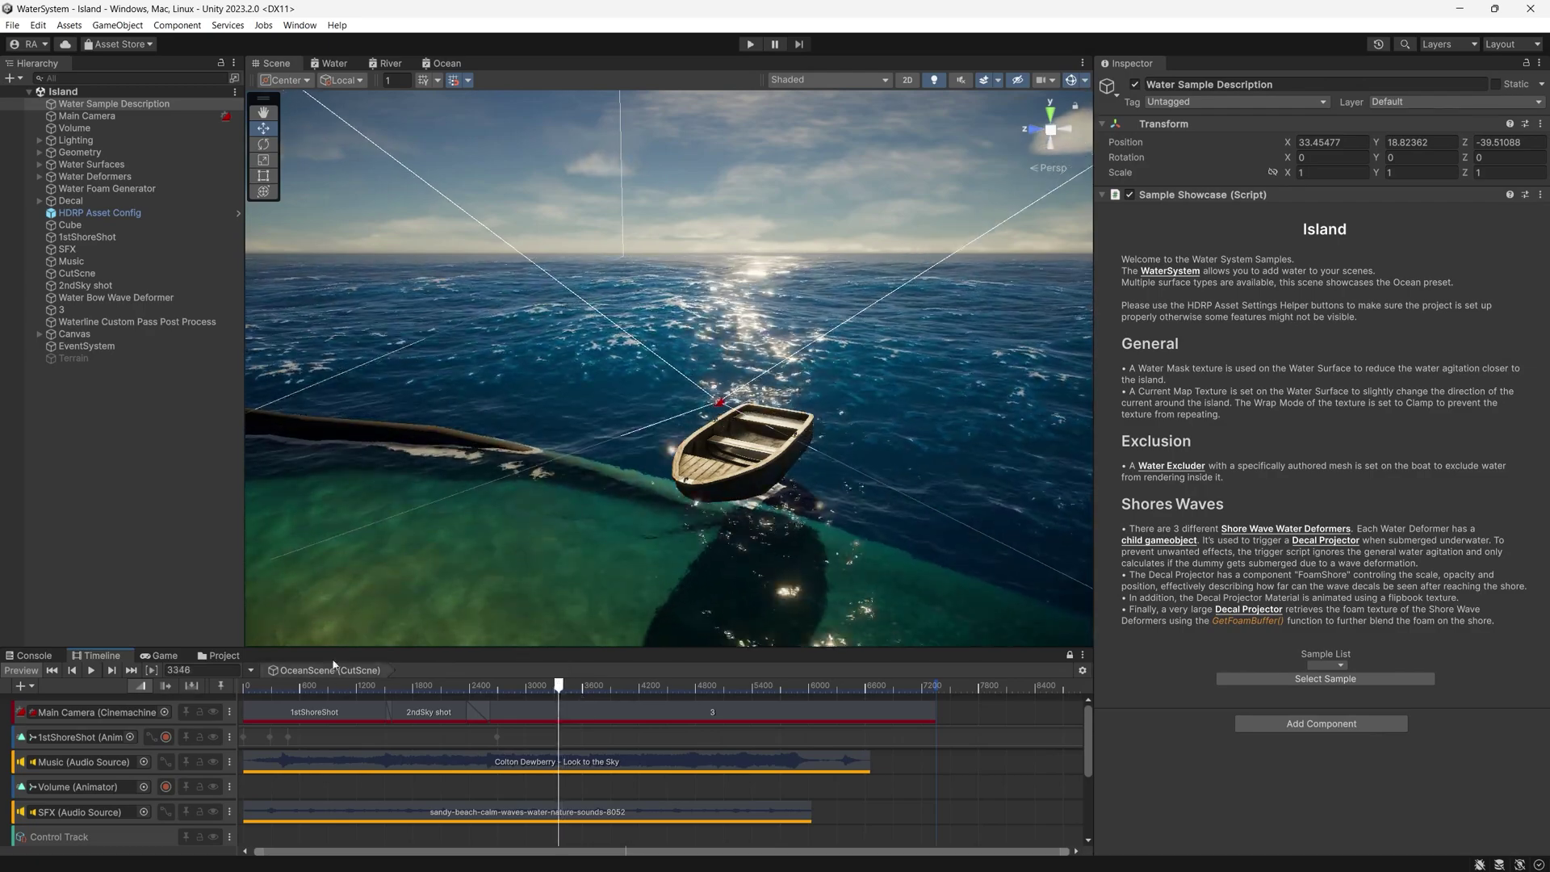
drag(327, 648, 327, 529)
Step: Dock the Game view in the centre and scrub from frame 2856 to preview the cutscene shots
click(159, 536)
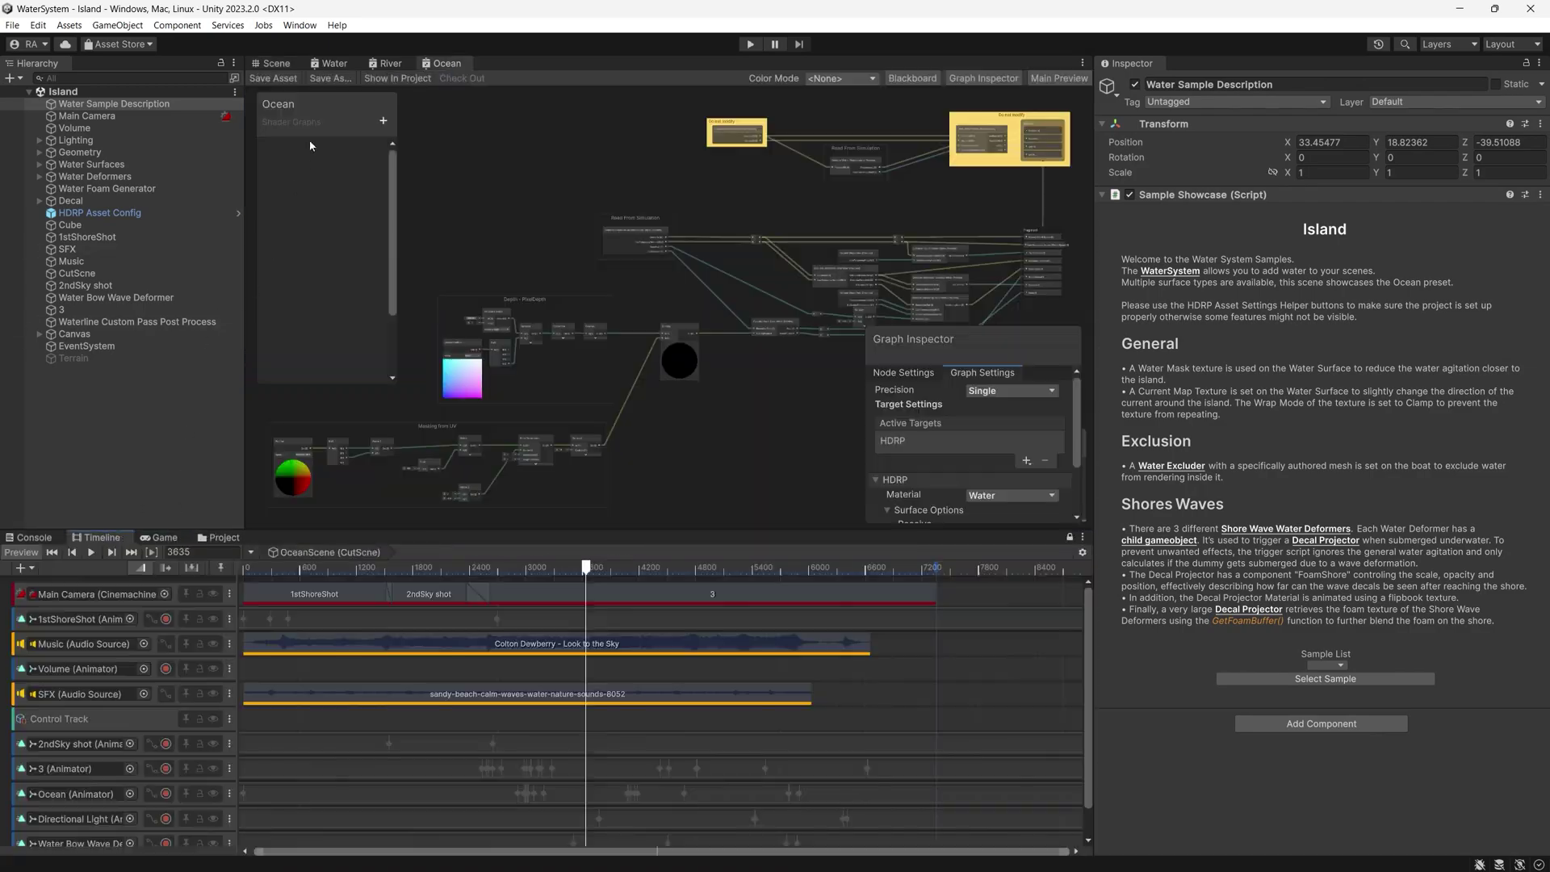
drag(161, 537, 508, 64)
drag(584, 569, 468, 578)
drag(509, 579, 602, 576)
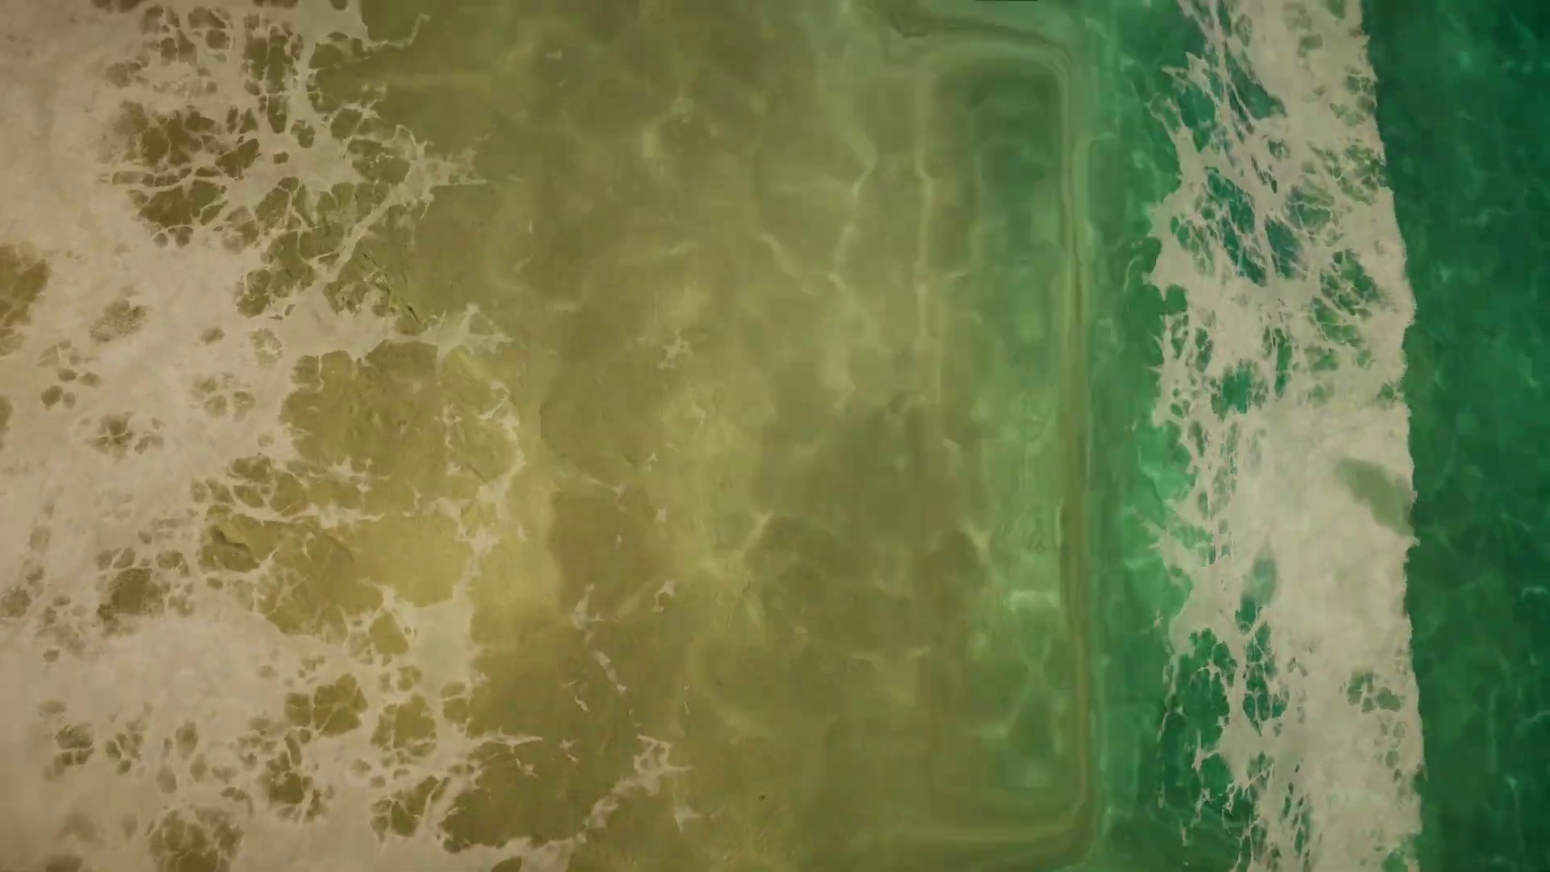